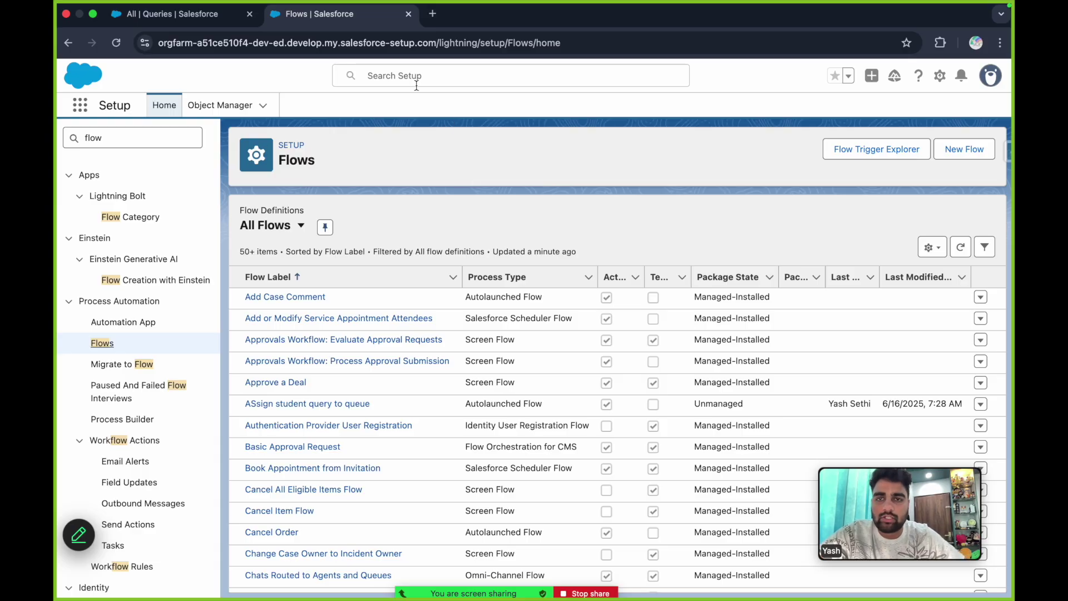
# Create a new flow of the type Autolaunched Flow (No Trigger) from the autolaunched automations.
pyautogui.click(962, 149)
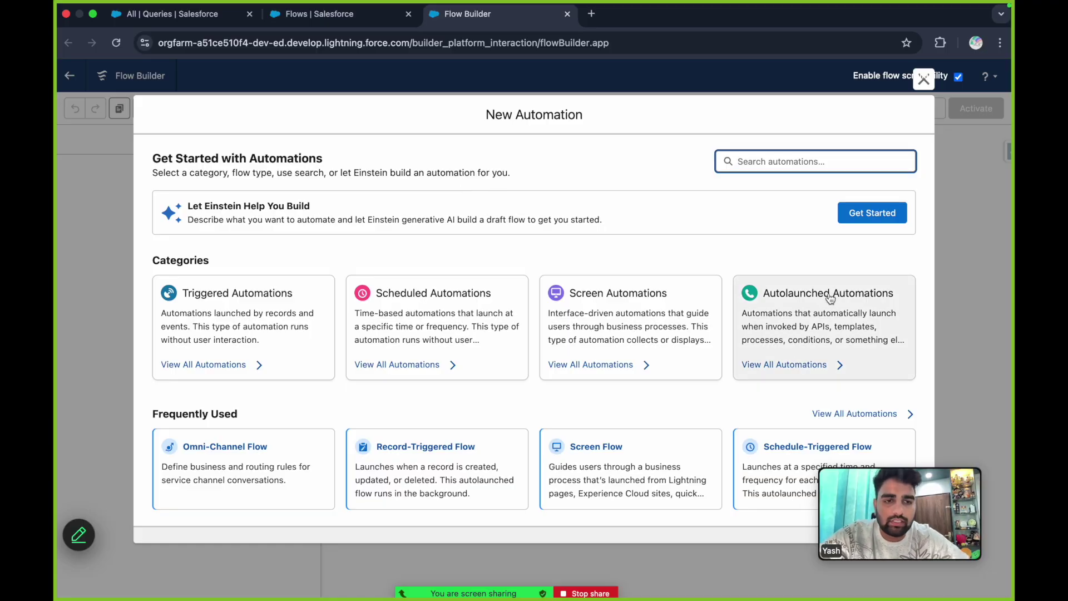
pyautogui.click(783, 367)
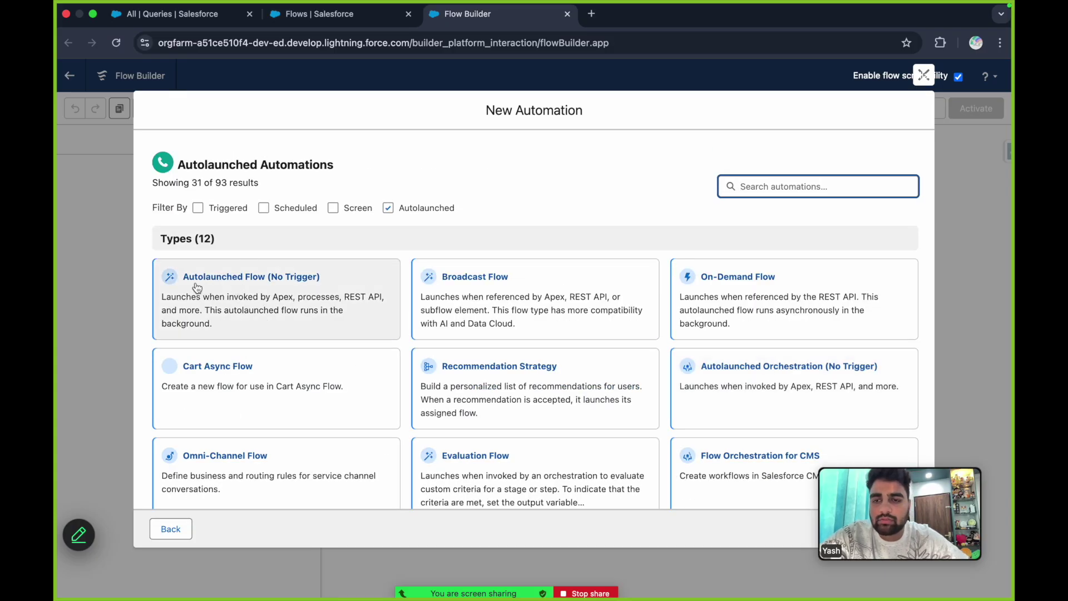
pyautogui.click(293, 283)
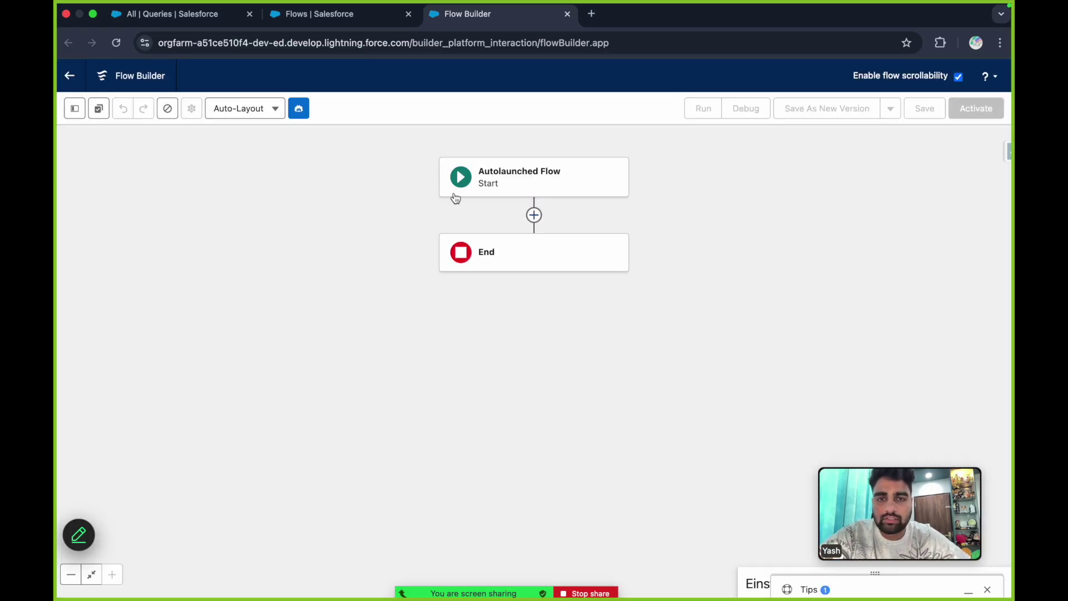
pyautogui.click(534, 216)
pyautogui.scroll(-5, 537, 417)
pyautogui.scroll(-3, 536, 417)
pyautogui.click(286, 234)
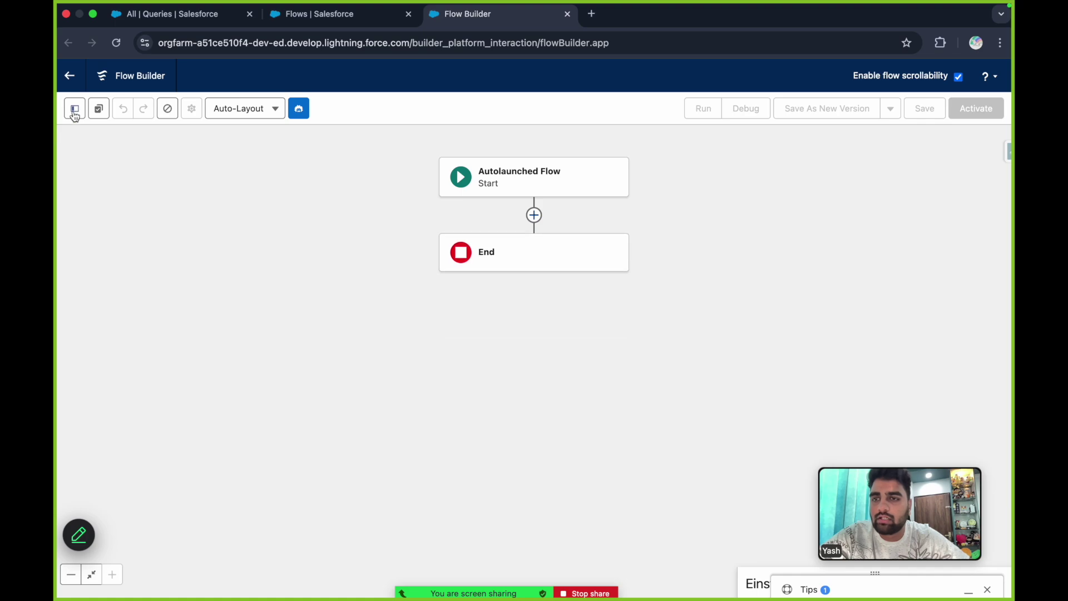
# Create a Text variable resource named accountName in the flow and make it available for input.
pyautogui.click(75, 114)
pyautogui.click(111, 232)
pyautogui.click(395, 279)
pyautogui.click(386, 303)
pyautogui.click(359, 301)
pyautogui.write('accountName')
pyautogui.click(355, 404)
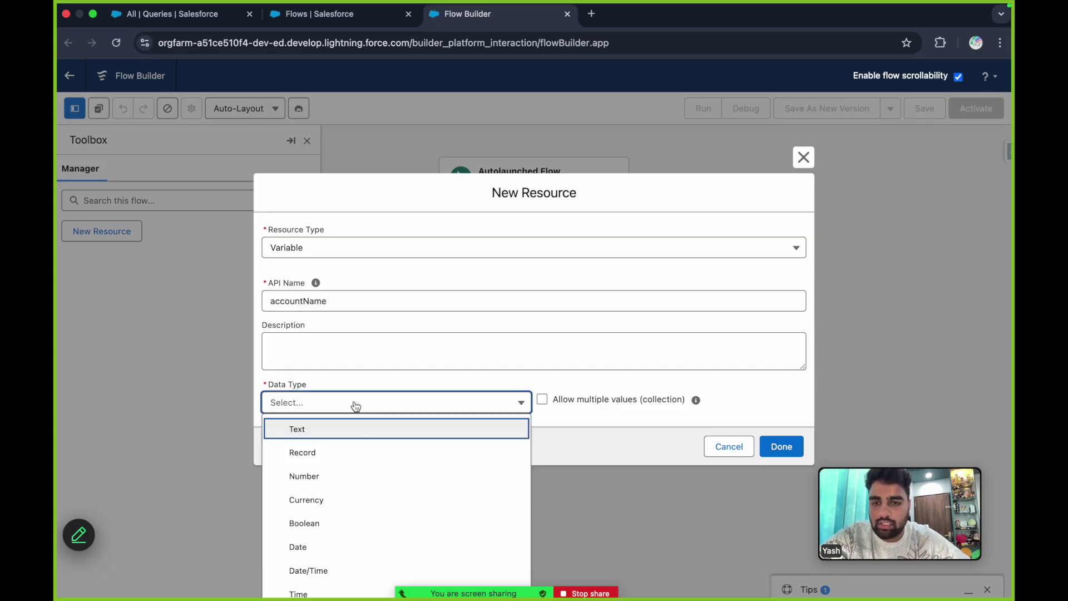
pyautogui.click(337, 429)
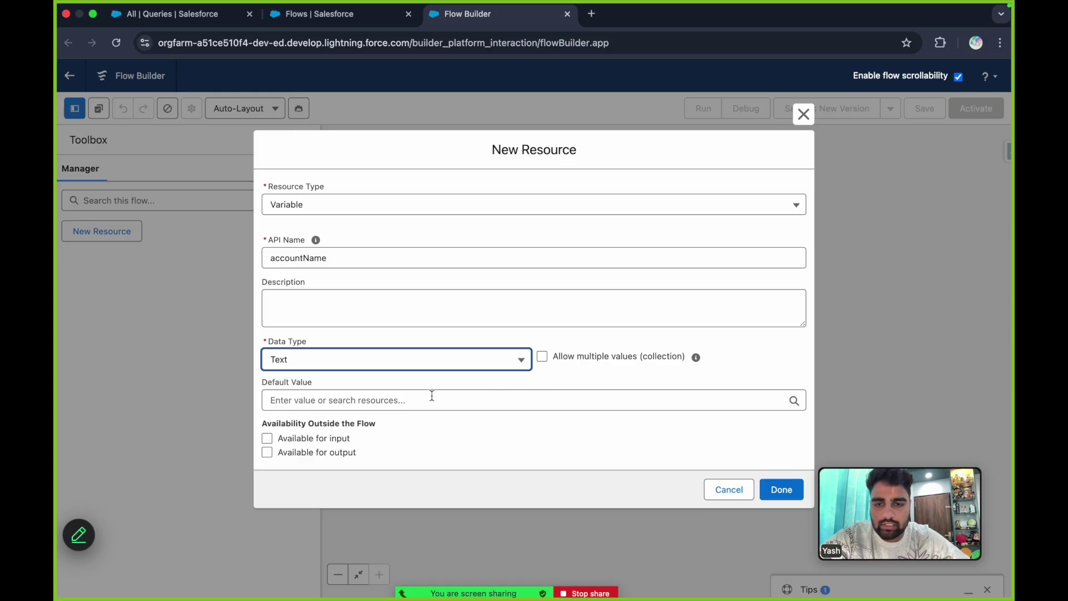
pyautogui.click(335, 439)
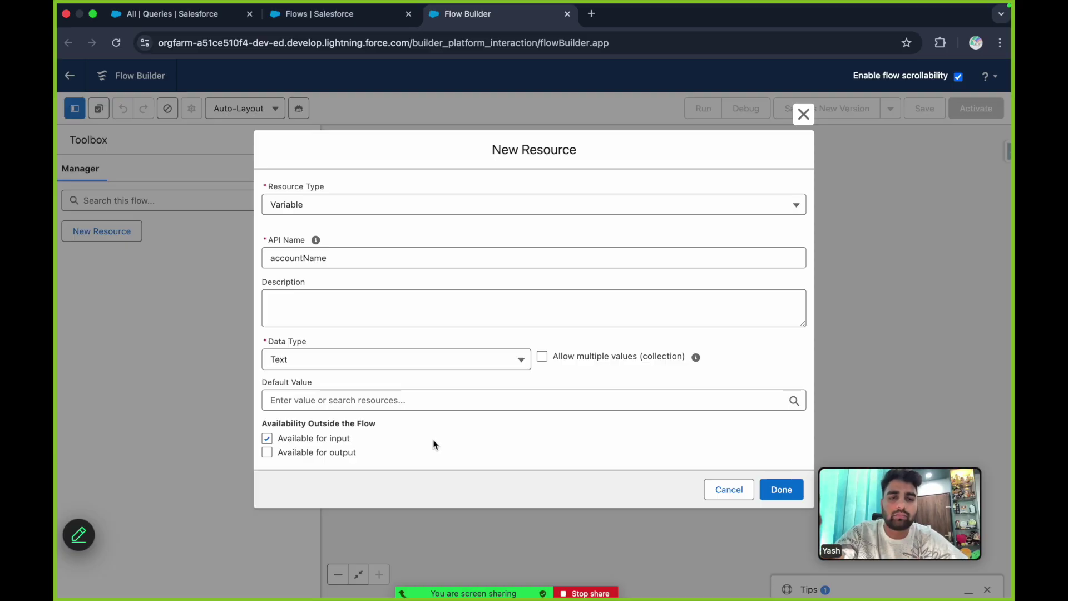
pyautogui.click(776, 490)
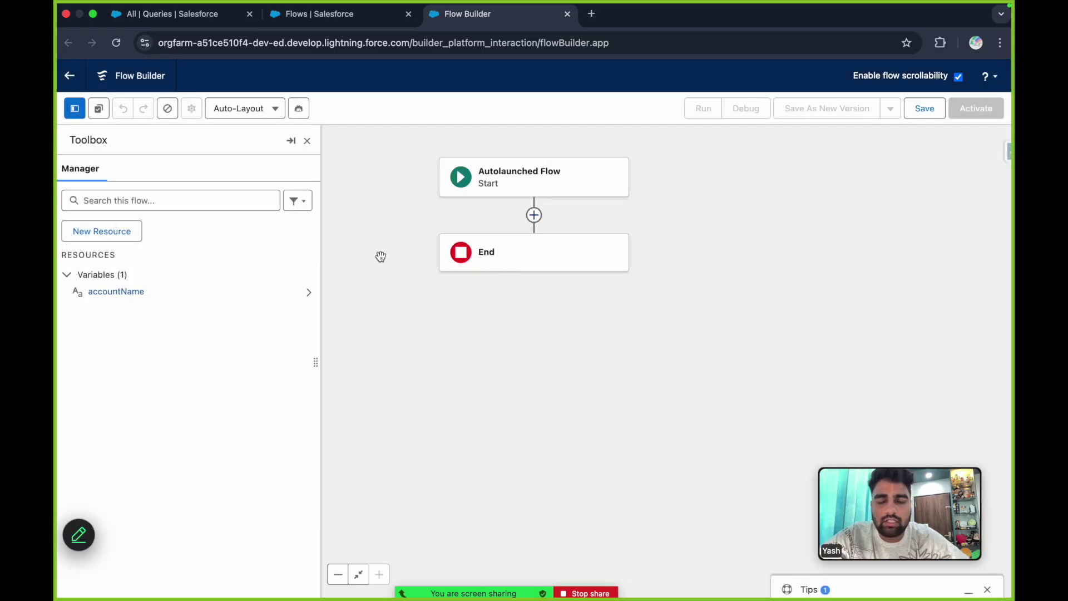
# Add a Create Records element after the flow's start, labelled Create Account with the API name Create_Account.
pyautogui.click(534, 215)
pyautogui.scroll(-5, 518, 412)
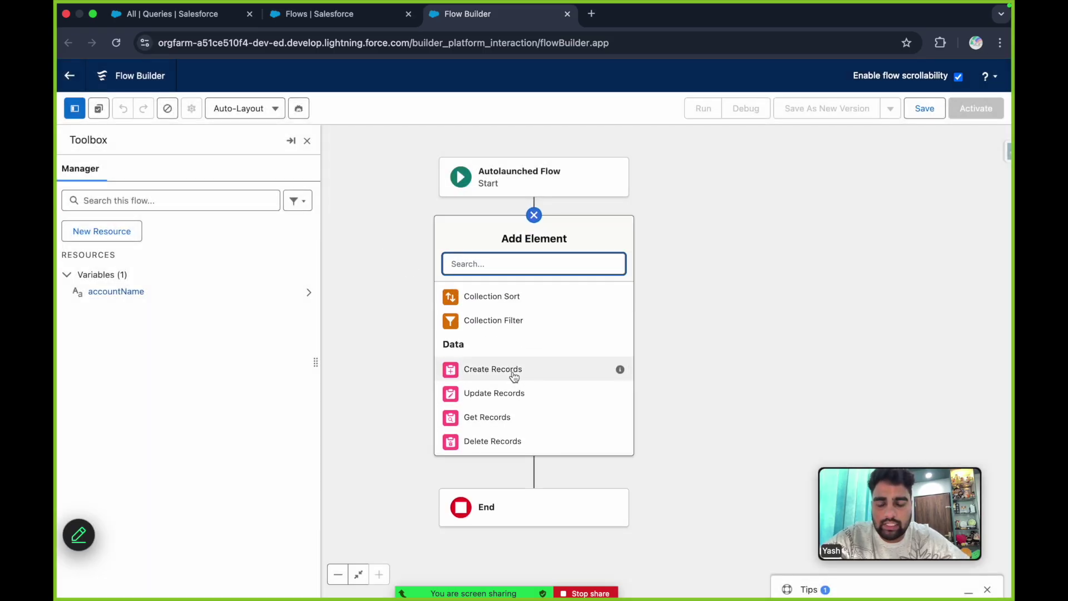
pyautogui.click(540, 371)
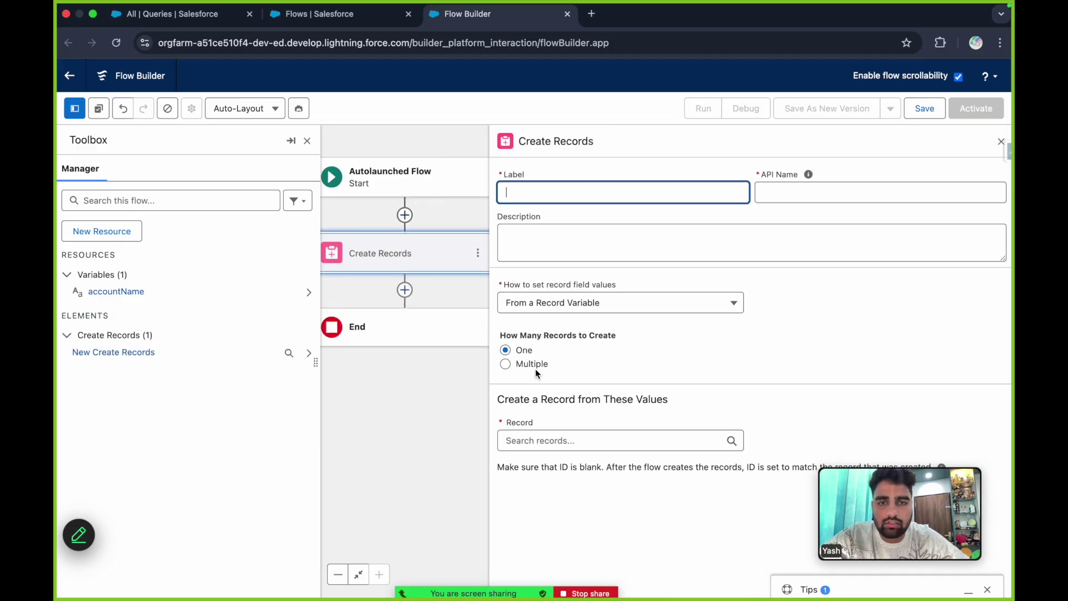
pyautogui.write('Create ')
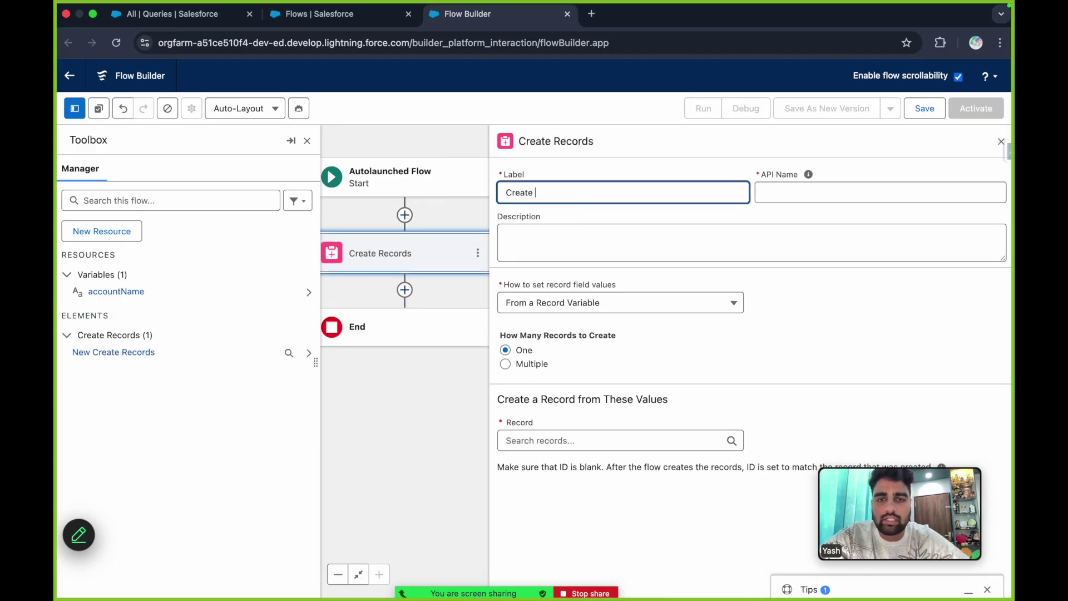
pyautogui.write('Account')
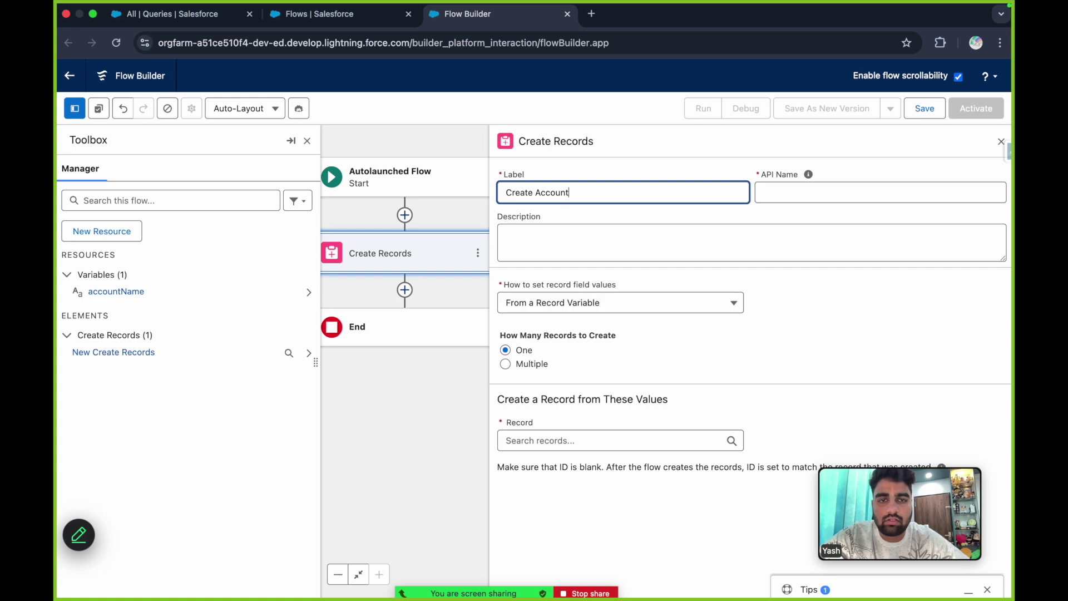
pyautogui.click(894, 189)
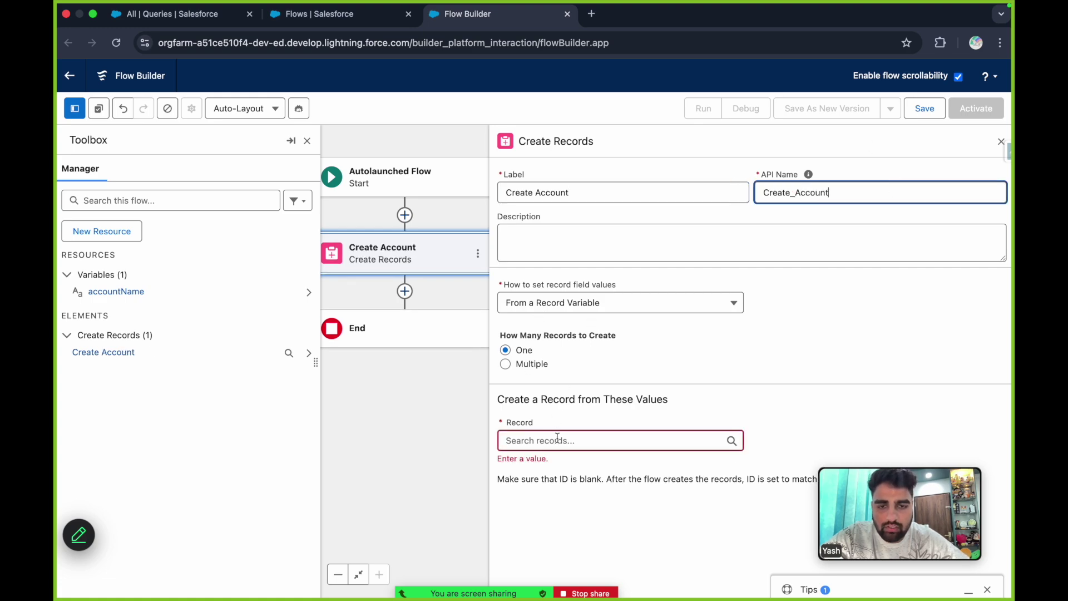
pyautogui.click(584, 441)
pyautogui.write('acco')
pyautogui.press('BackSpace')
pyautogui.press('BackSpace')
pyautogui.press('BackSpace')
pyautogui.press('BackSpace')
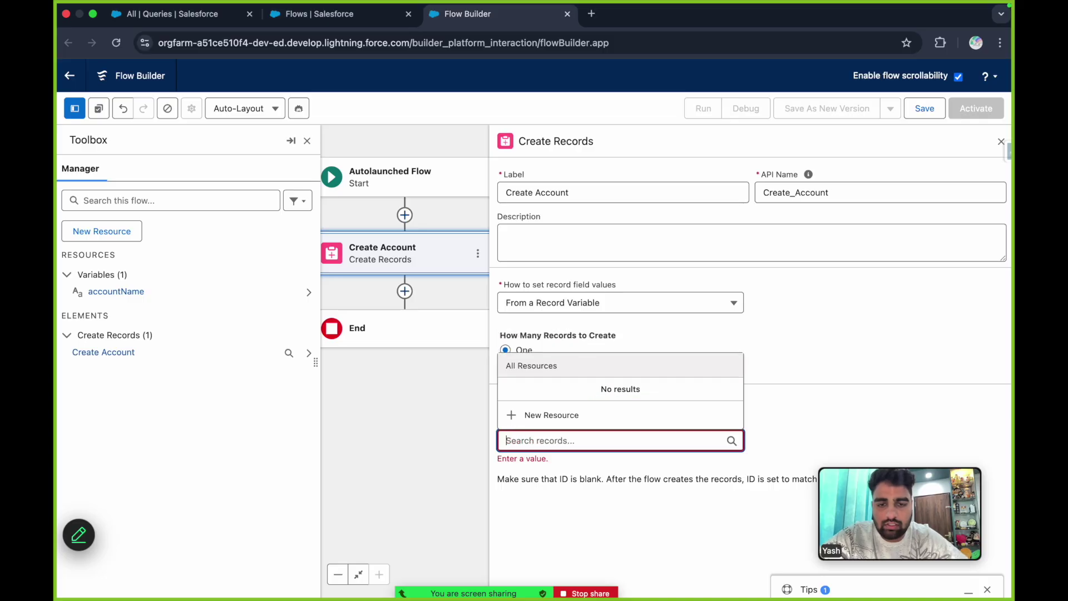
pyautogui.click(652, 316)
pyautogui.click(533, 363)
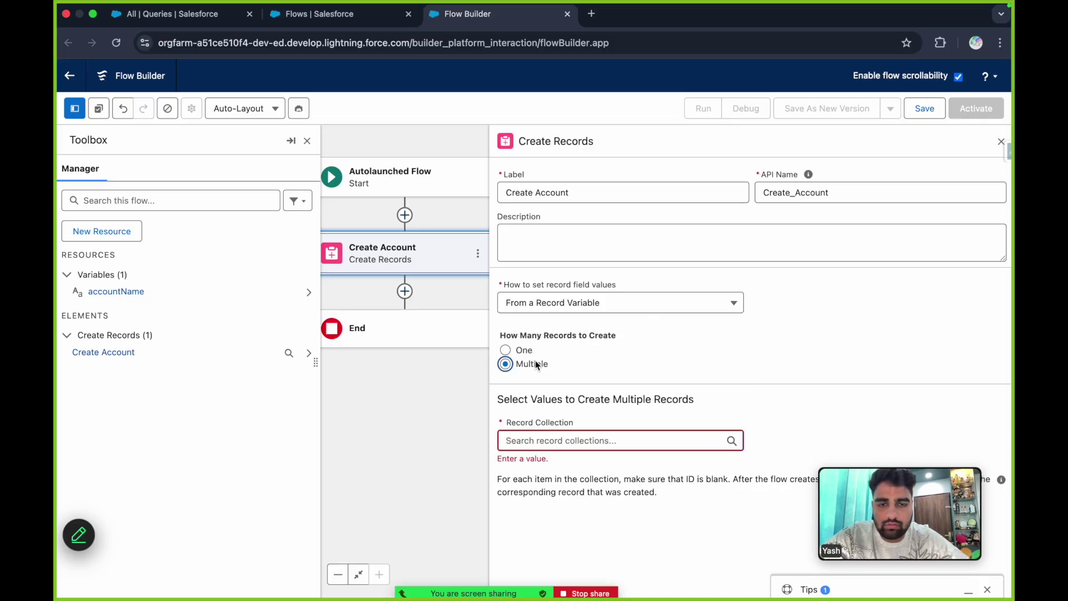
pyautogui.click(523, 350)
# Have the Create Account element set its record field values manually and choose Account as the object.
pyautogui.click(578, 303)
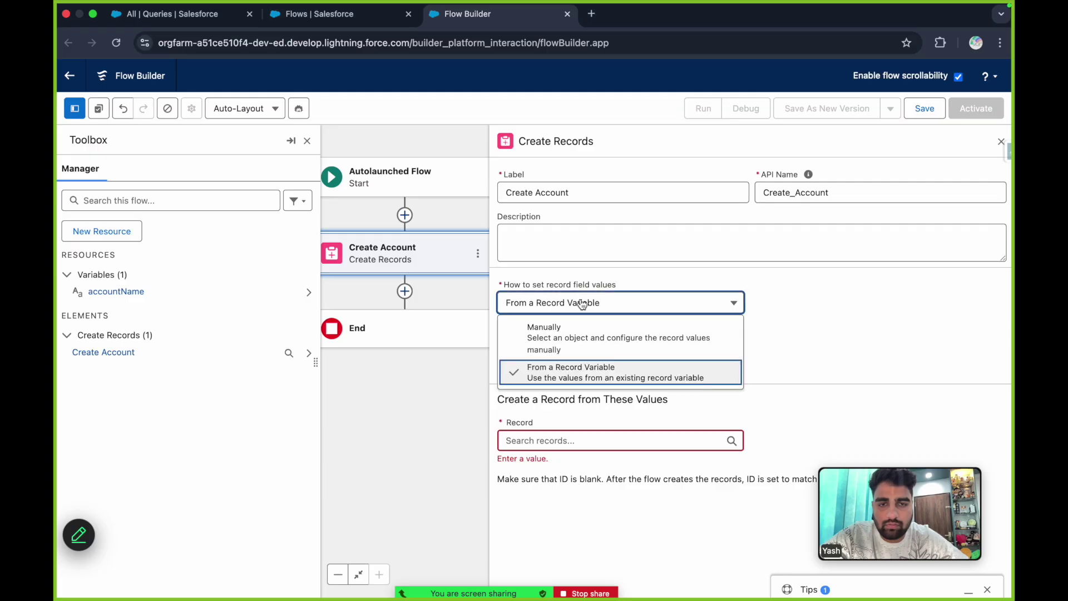
pyautogui.click(574, 337)
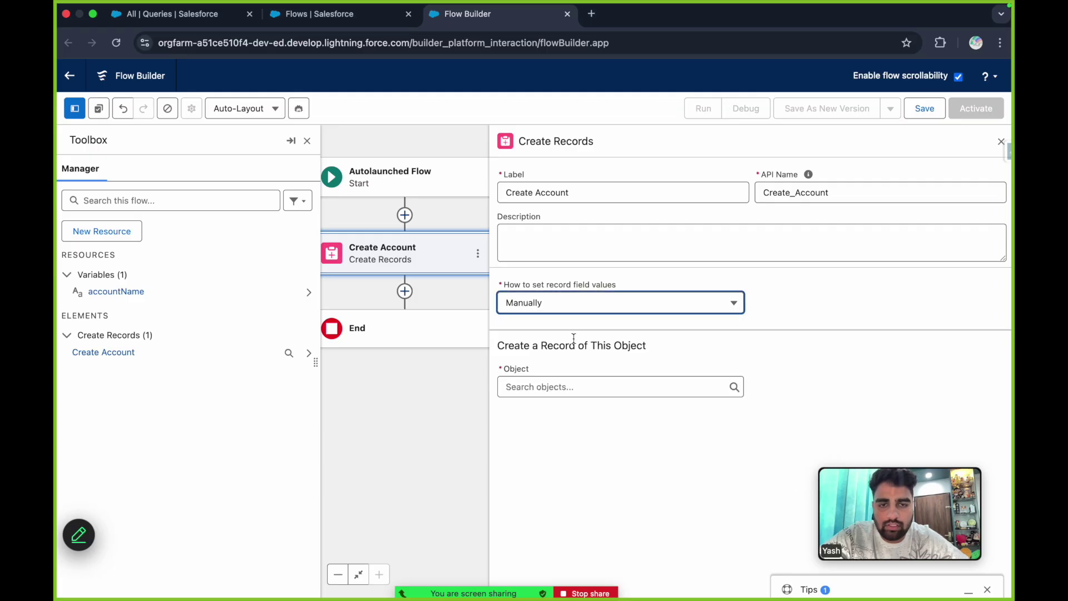
pyautogui.click(573, 385)
pyautogui.write('account')
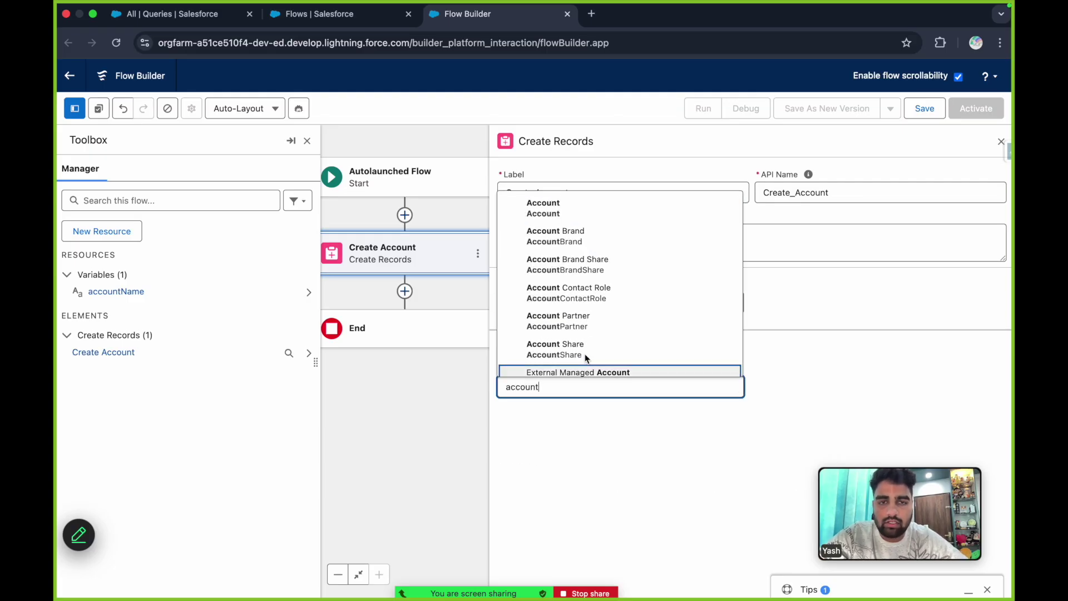
pyautogui.click(543, 207)
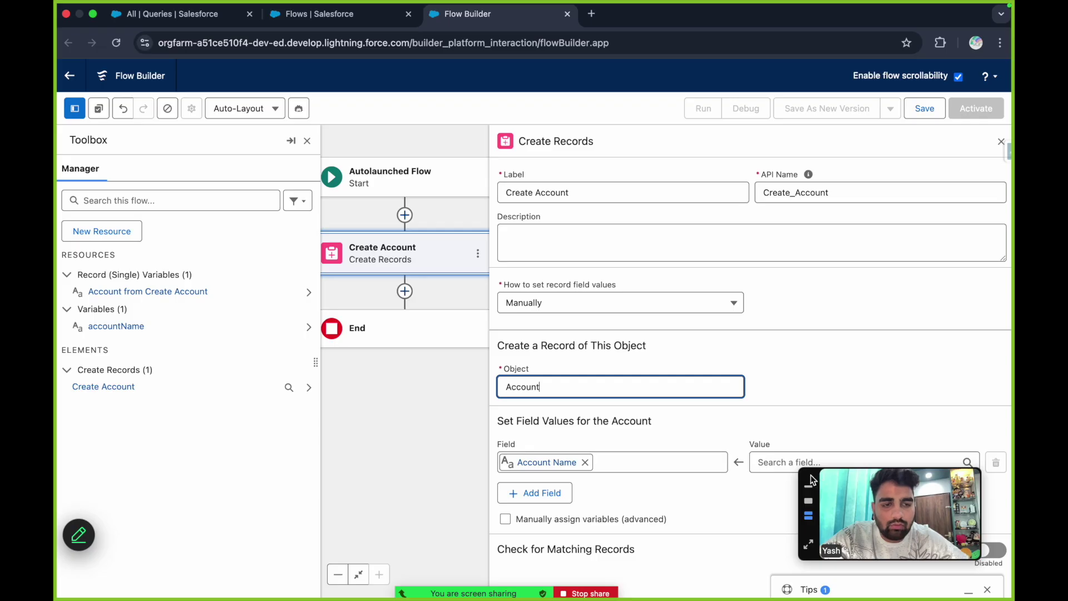
# Assign the accountName variable to the Account Name field and close the Create Account element's settings.
pyautogui.moveTo(810, 476); pyautogui.dragTo(828, 222)
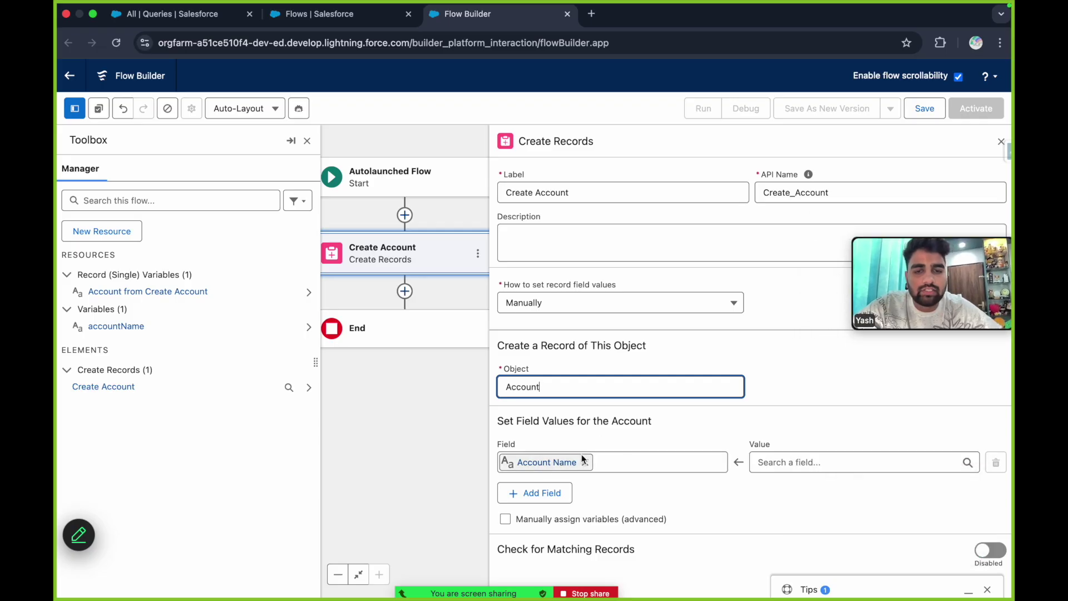
pyautogui.click(810, 463)
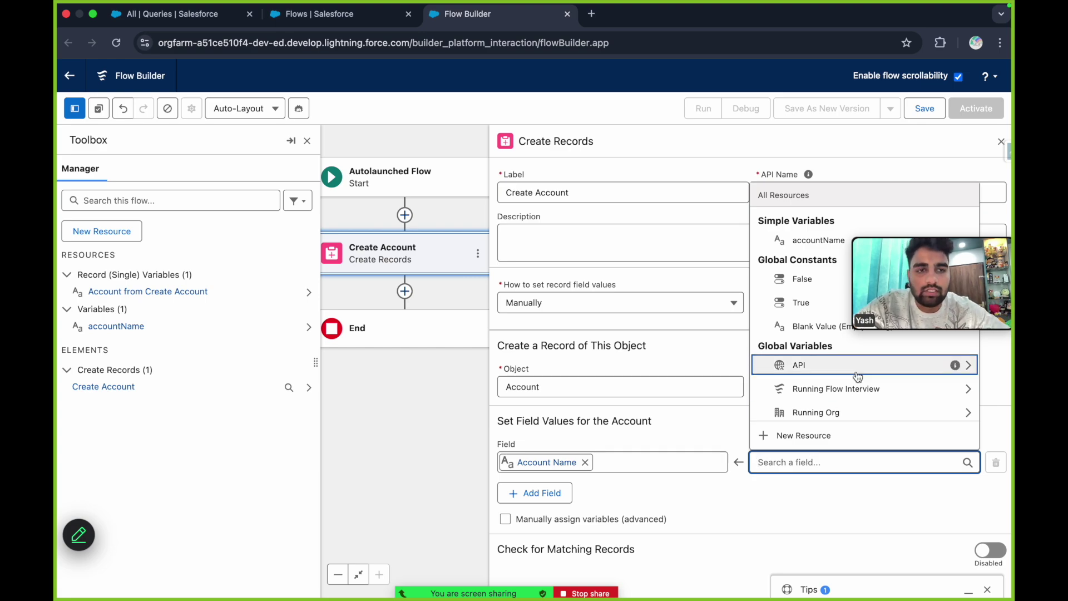
pyautogui.click(799, 243)
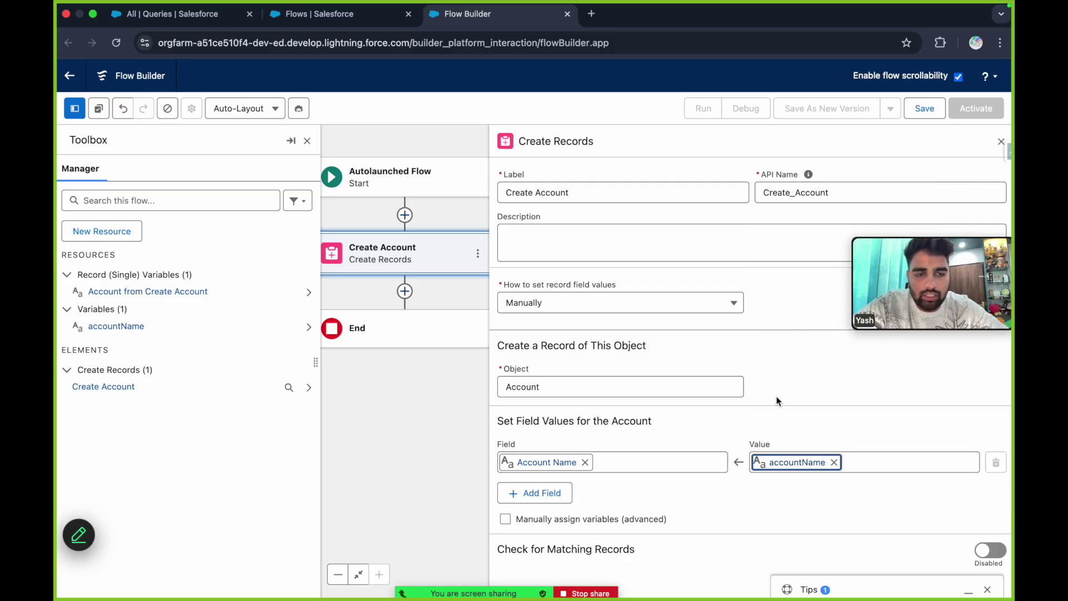
pyautogui.click(775, 419)
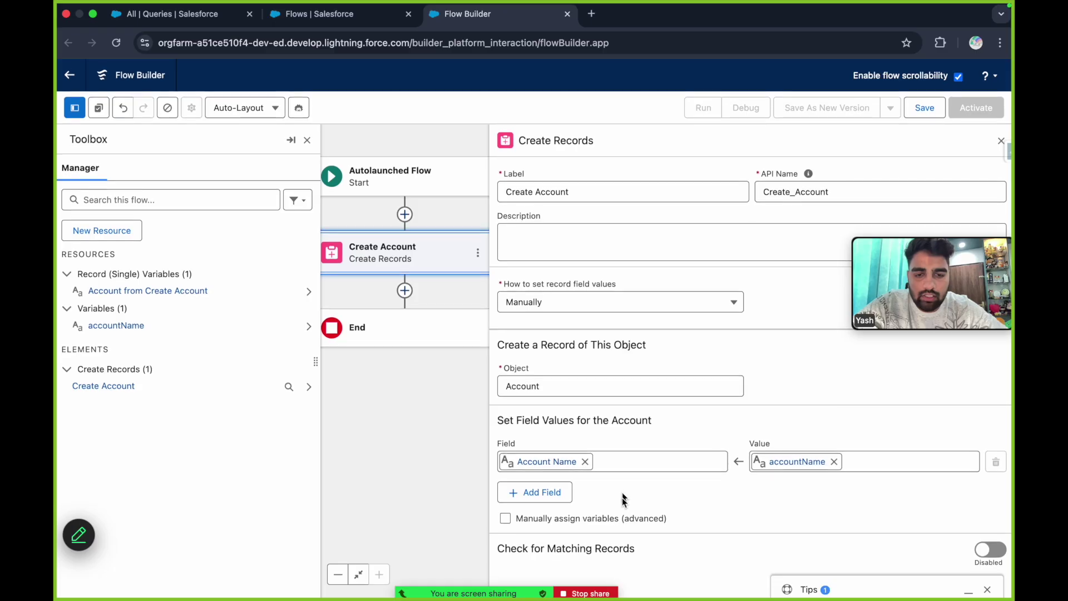
pyautogui.click(1001, 141)
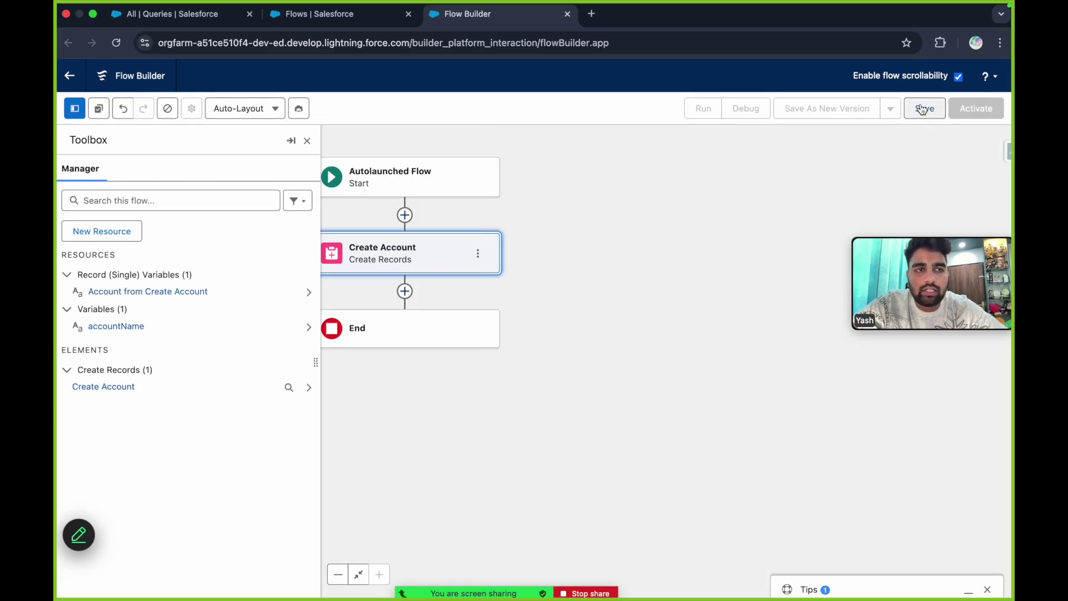
# Save the flow as Call Flow from AI Agent with the API name Call_Flow_from_AI_Agent and activate it.
pyautogui.click(922, 109)
pyautogui.click(424, 291)
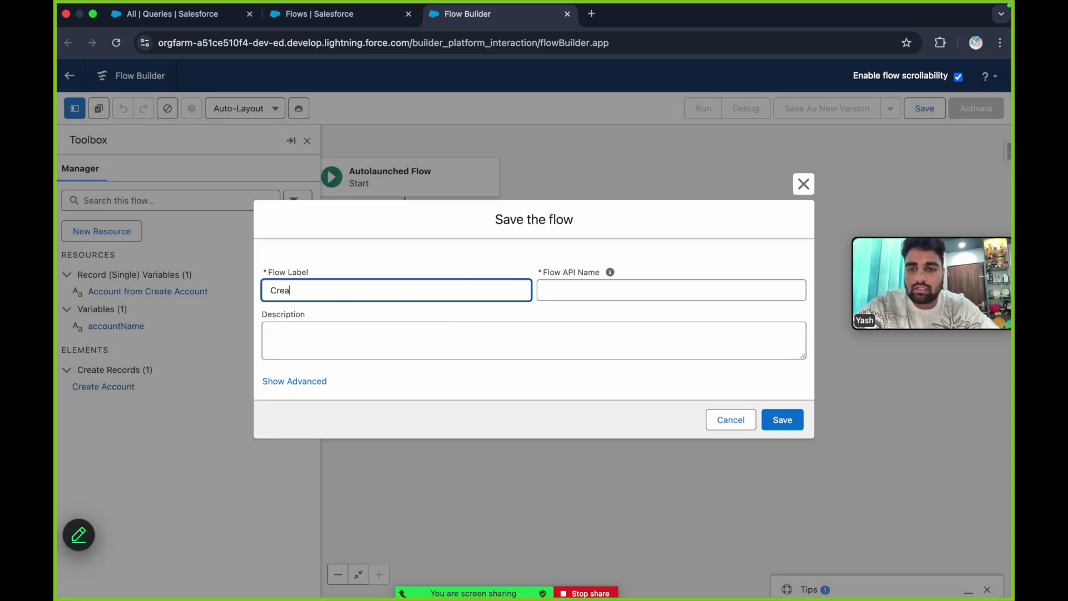
pyautogui.press('BackSpace')
pyautogui.press('BackSpace')
pyautogui.press('BackSpace')
pyautogui.press('BackSpace')
pyautogui.press('BackSpace')
pyautogui.press('BackSpace')
pyautogui.press('BackSpace')
pyautogui.write('Call Flow from AI Agent')
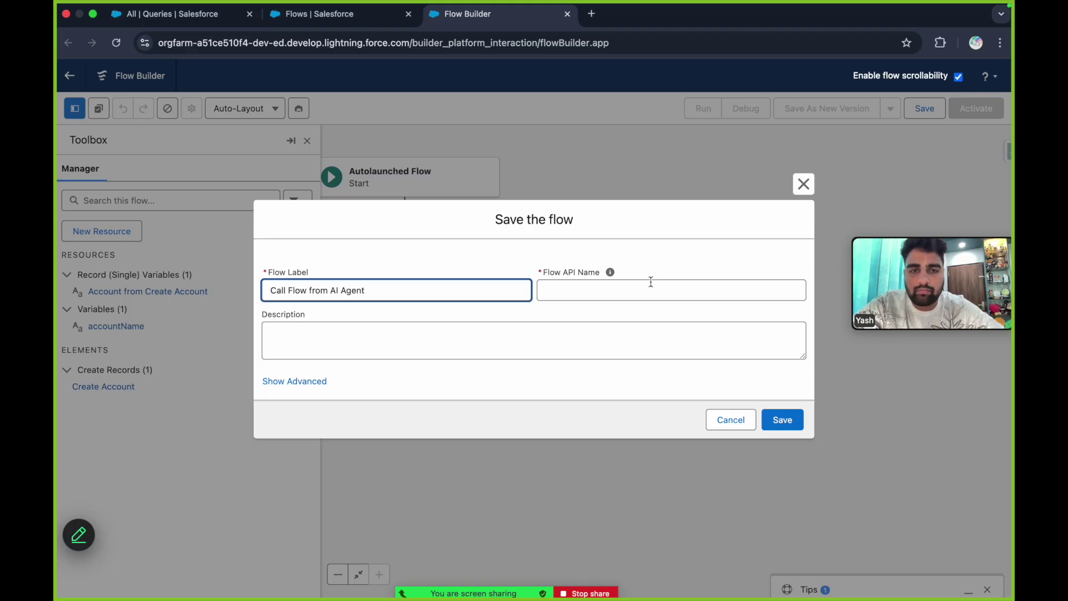
pyautogui.click(652, 282)
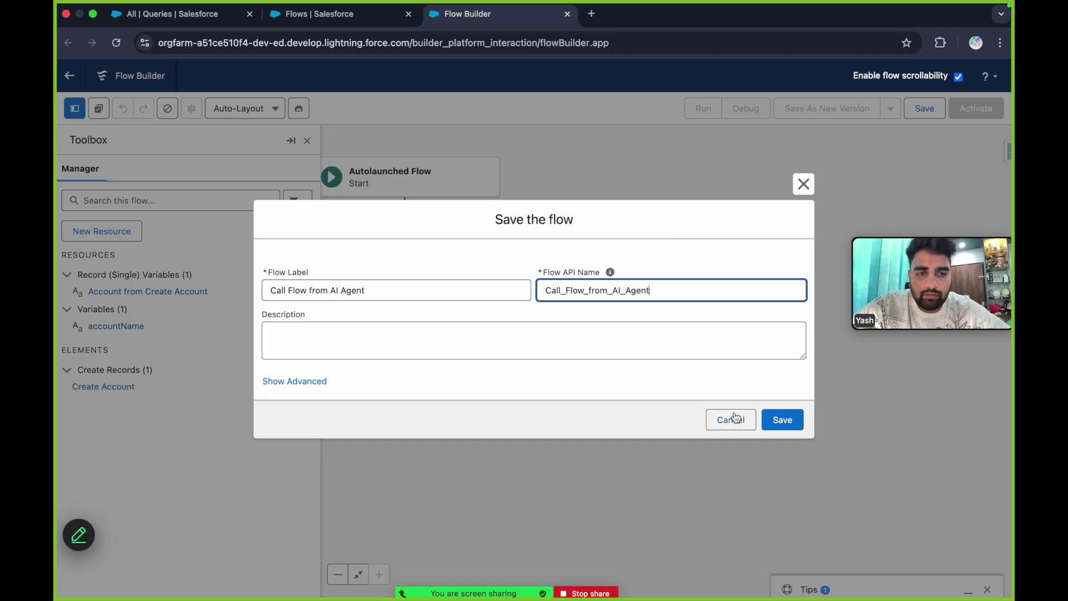
pyautogui.click(783, 421)
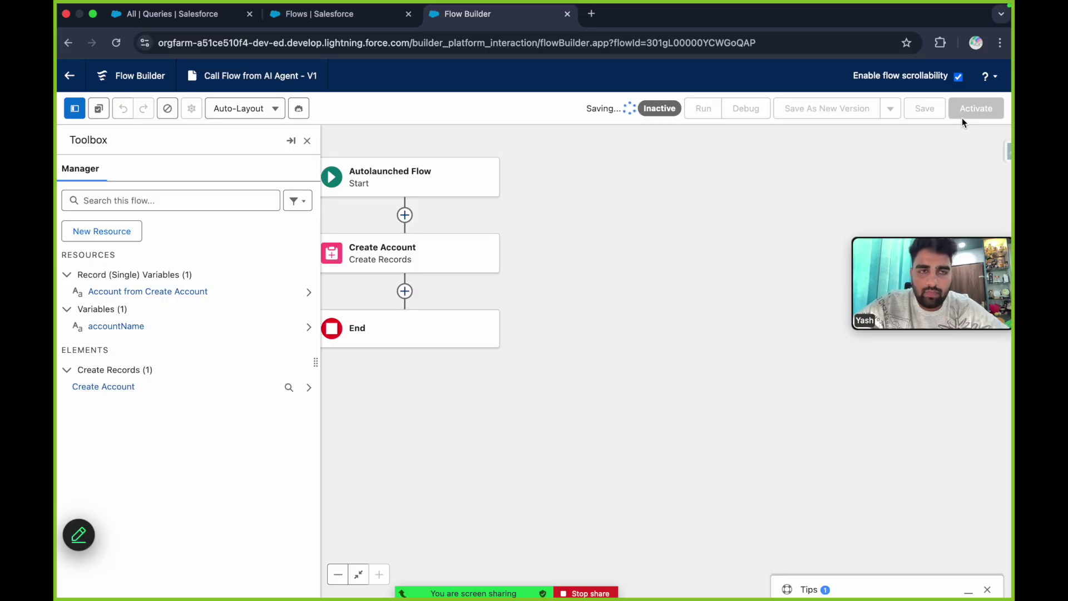
pyautogui.click(977, 109)
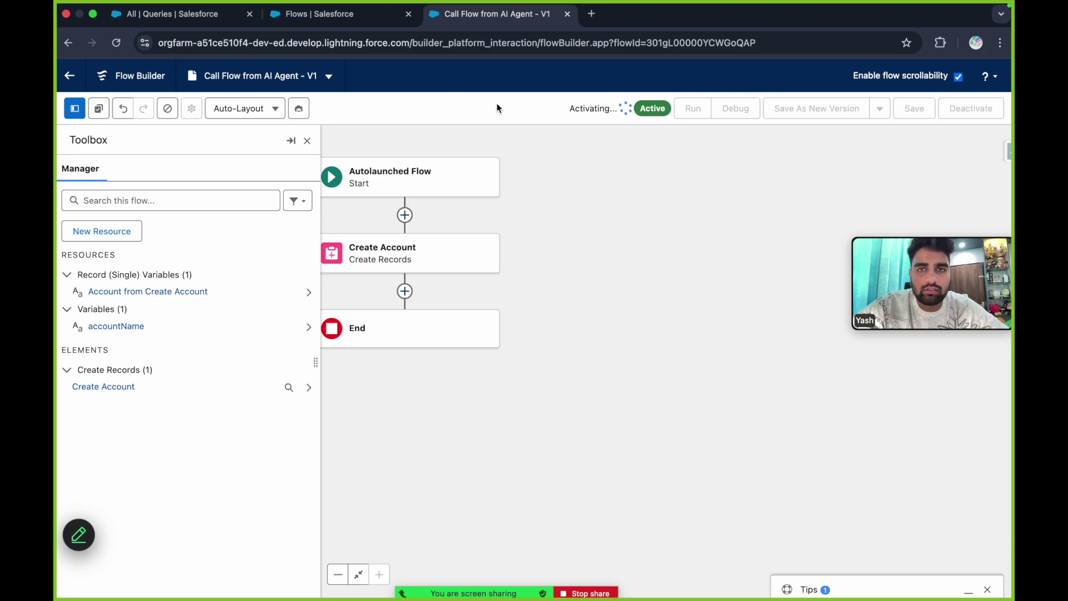
# Return to Salesforce Setup, search the setup pages for agent, and open the Agentforce Agents page.
pyautogui.click(330, 15)
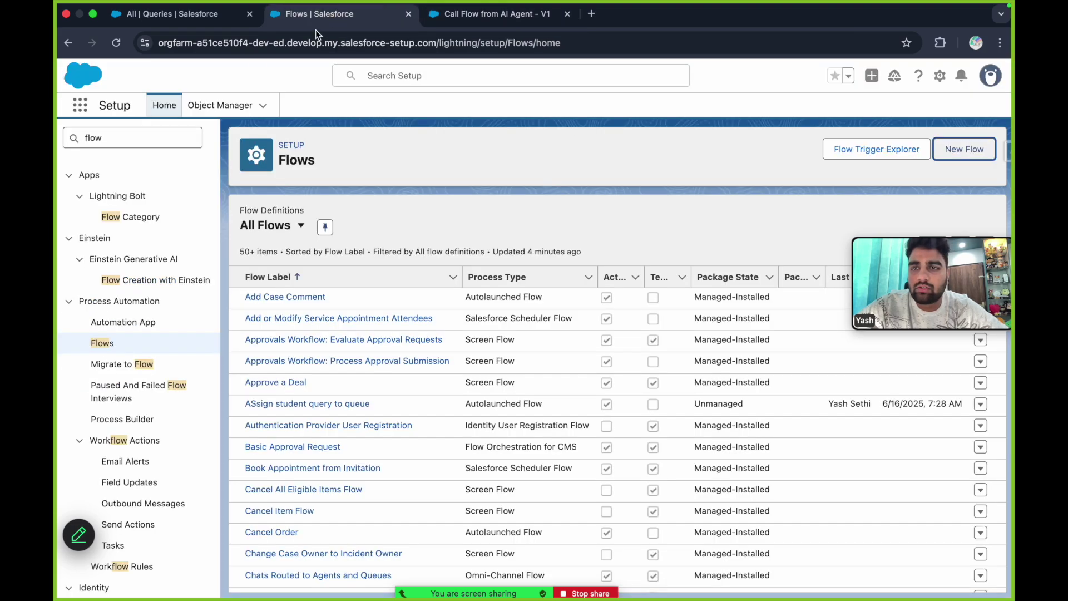
pyautogui.doubleClick(150, 138)
pyautogui.write('agent')
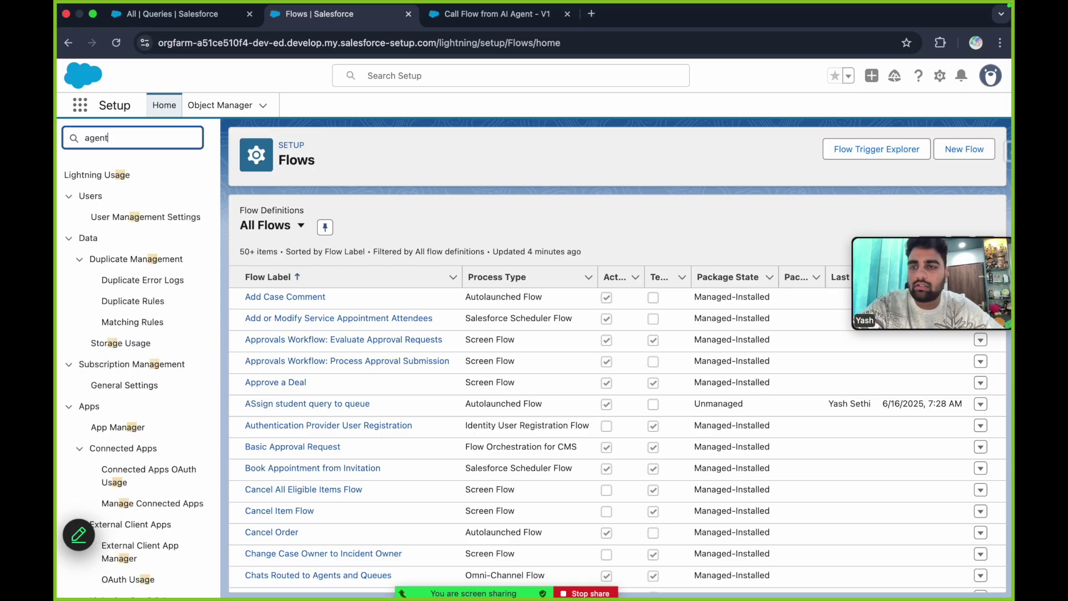
pyautogui.click(163, 354)
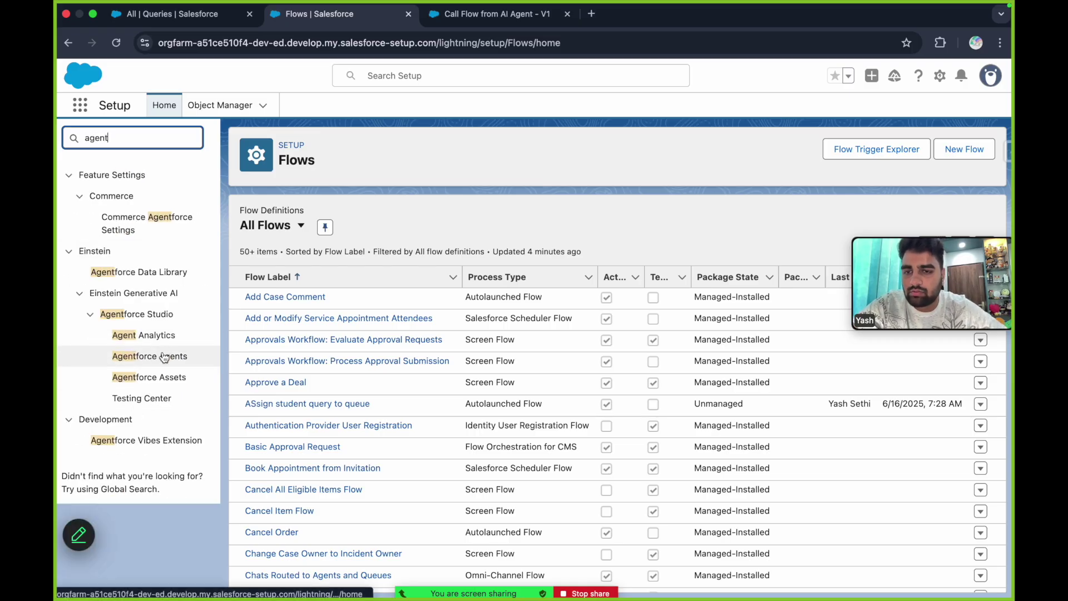
# Check the flow's accountName variable, then go back to the Agentforce Agents page and view its list of agents.
pyautogui.click(473, 29)
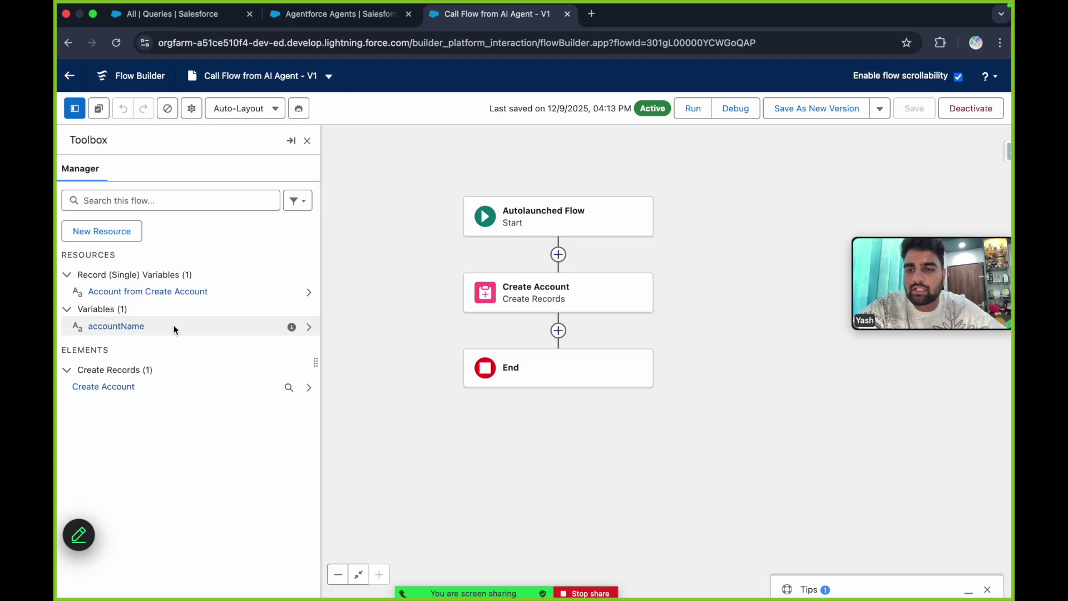
pyautogui.click(352, 25)
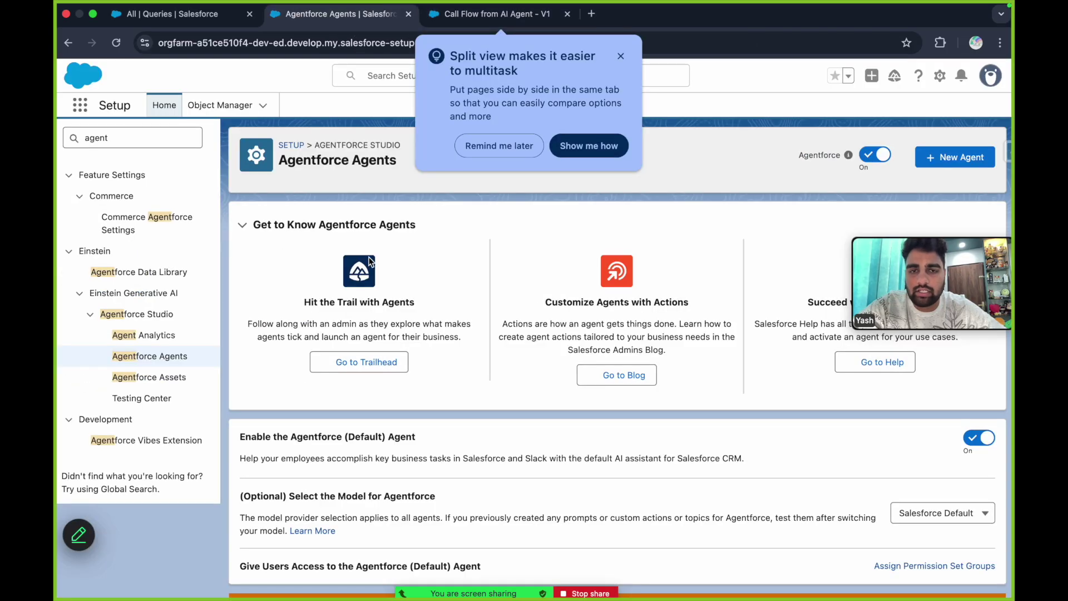
pyautogui.click(621, 57)
pyautogui.scroll(-5, 489, 324)
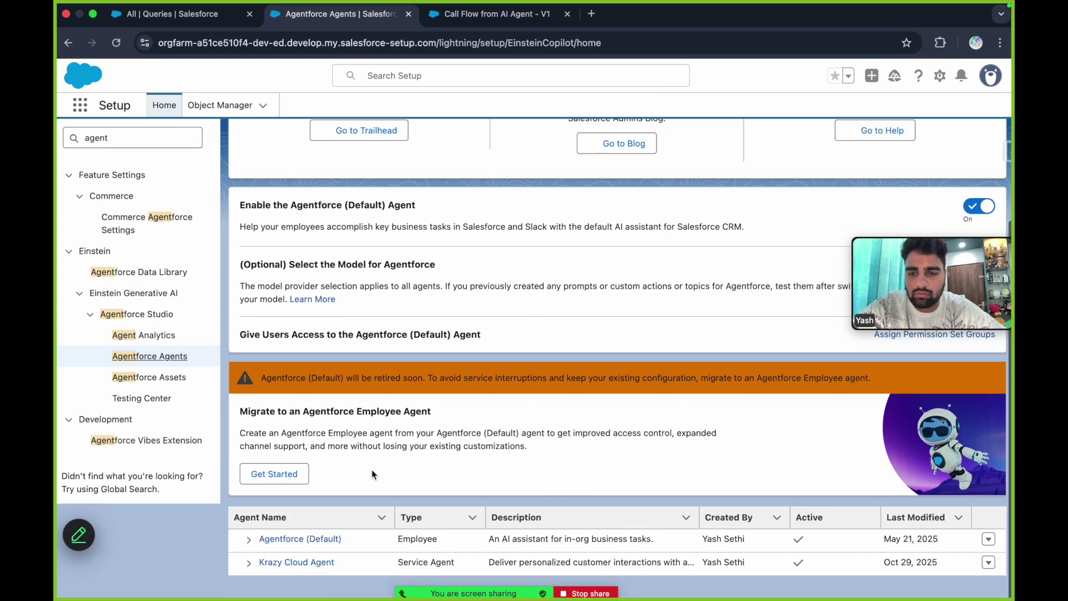
# Open Krazy Cloud Agent in Agentforce Builder and deactivate it so its topics can be edited.
pyautogui.click(308, 566)
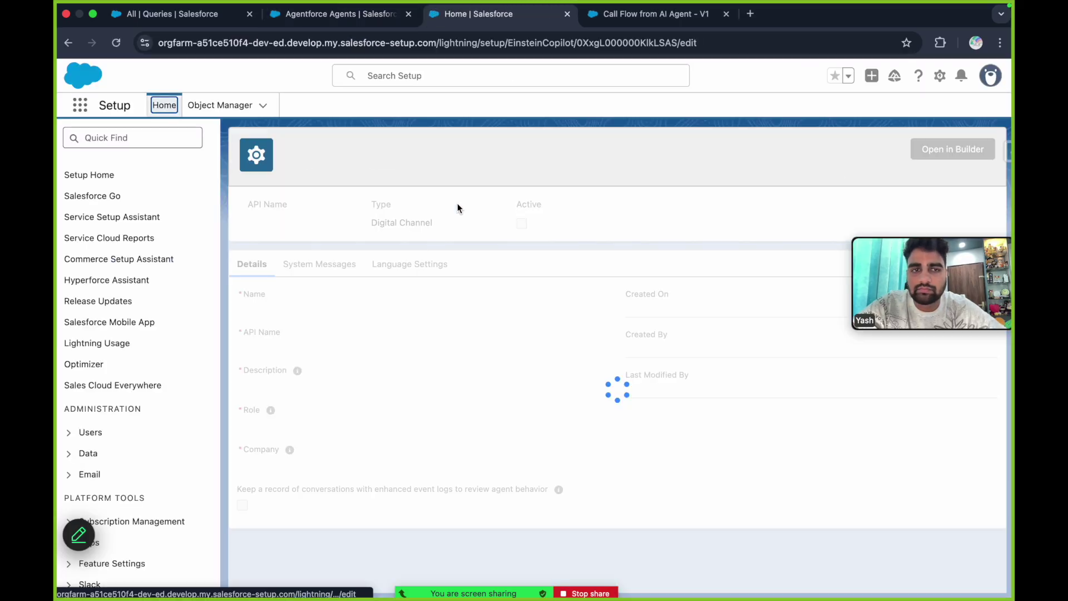
pyautogui.click(949, 151)
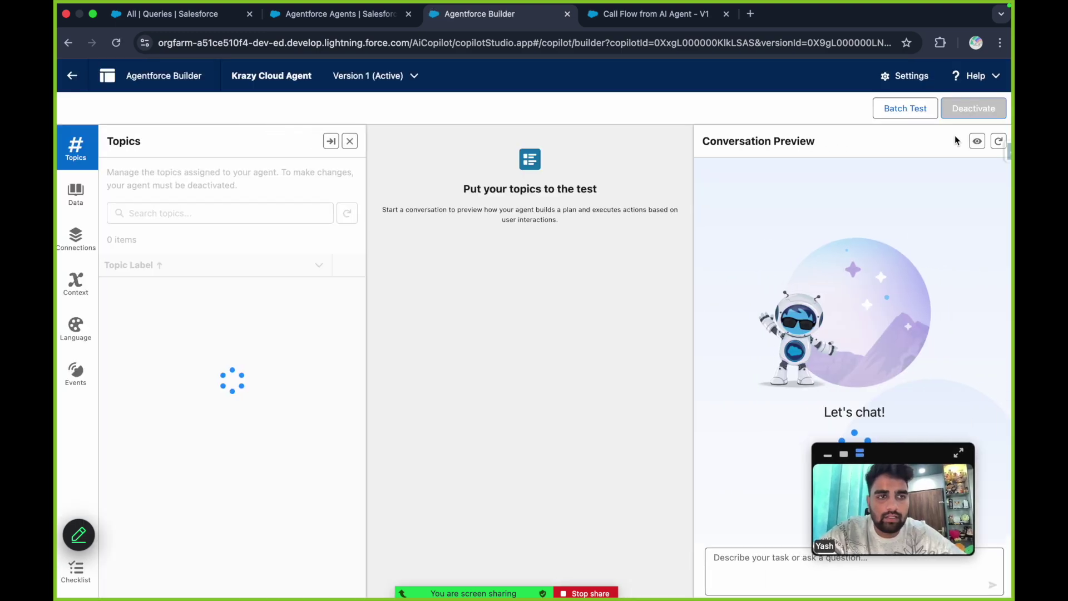
pyautogui.click(972, 106)
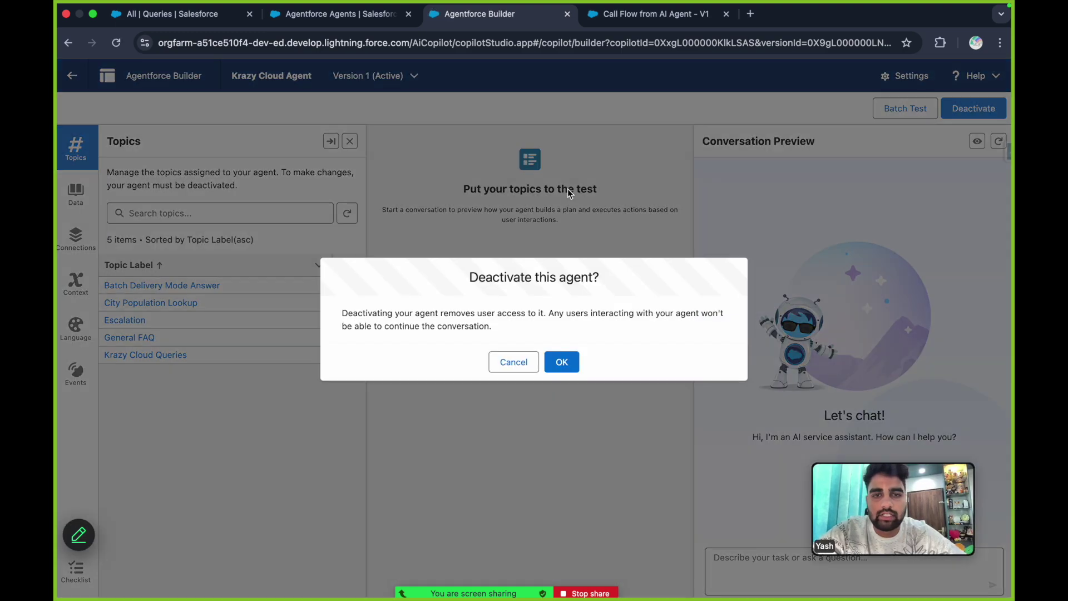
pyautogui.click(559, 363)
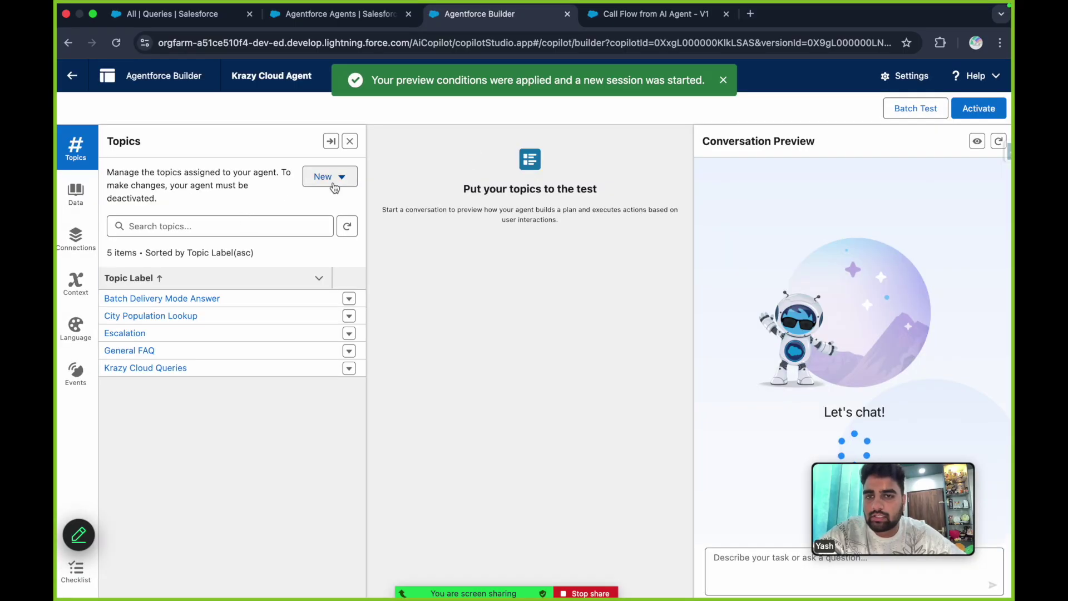
# Create a new topic from the description "This topic will be used to create an account record whenever a user ask it to.".
pyautogui.click(334, 187)
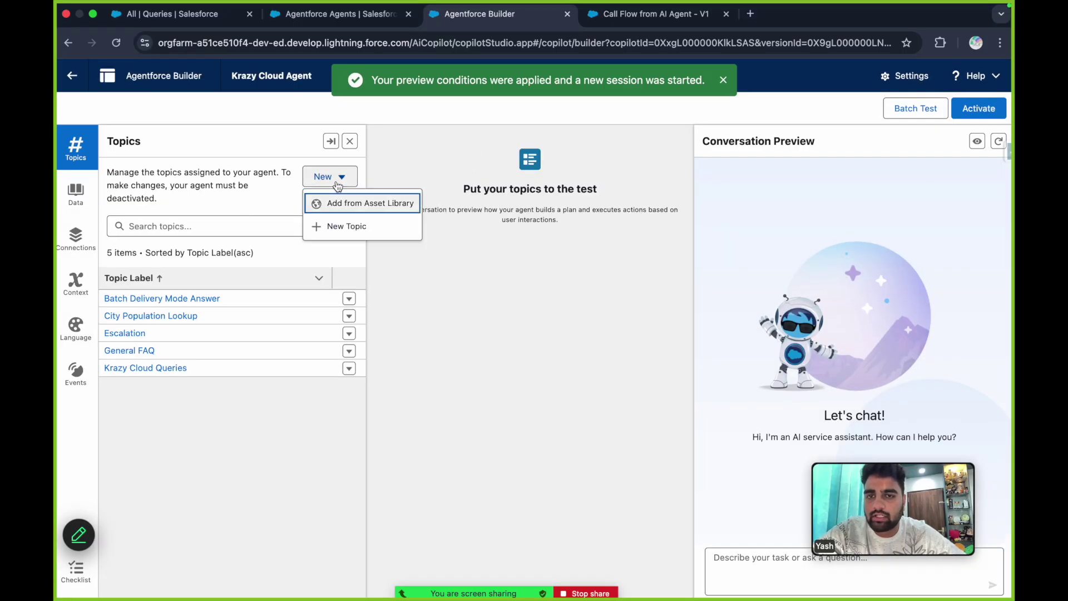
pyautogui.click(352, 227)
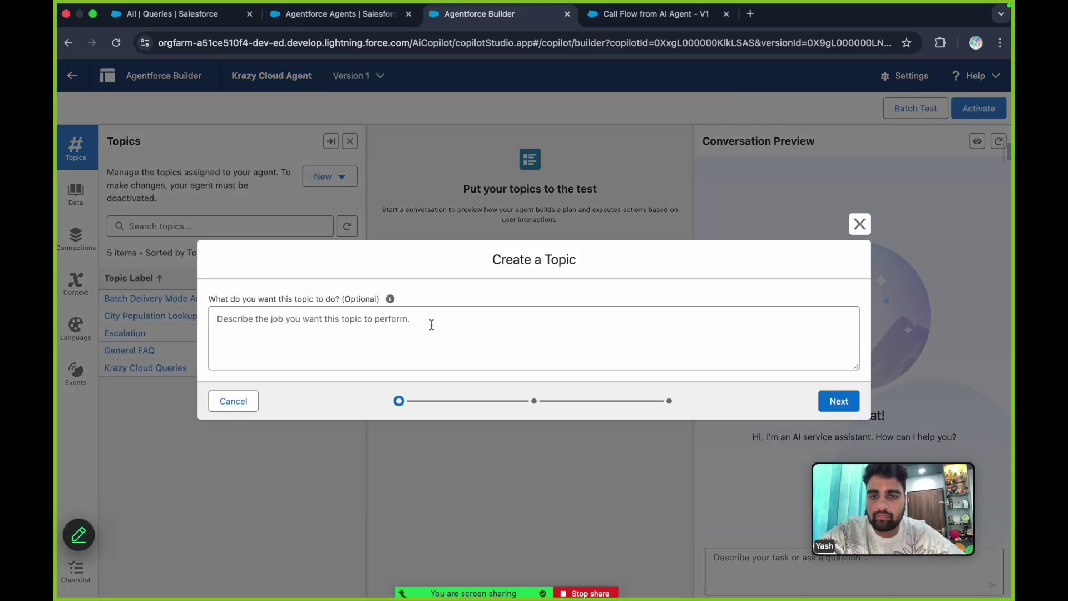
pyautogui.click(431, 325)
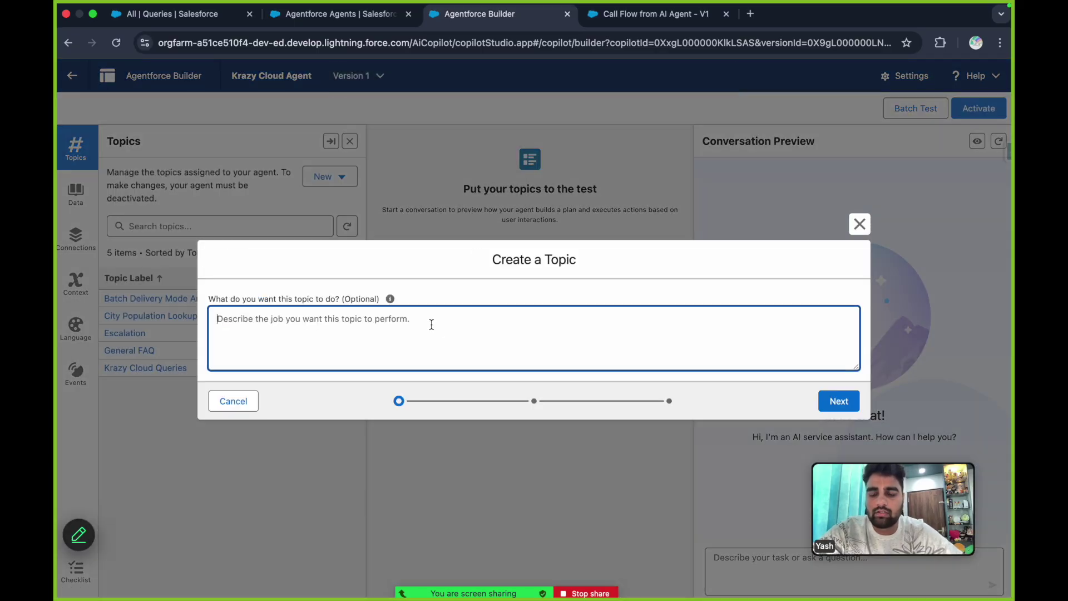
pyautogui.write('This topic is ')
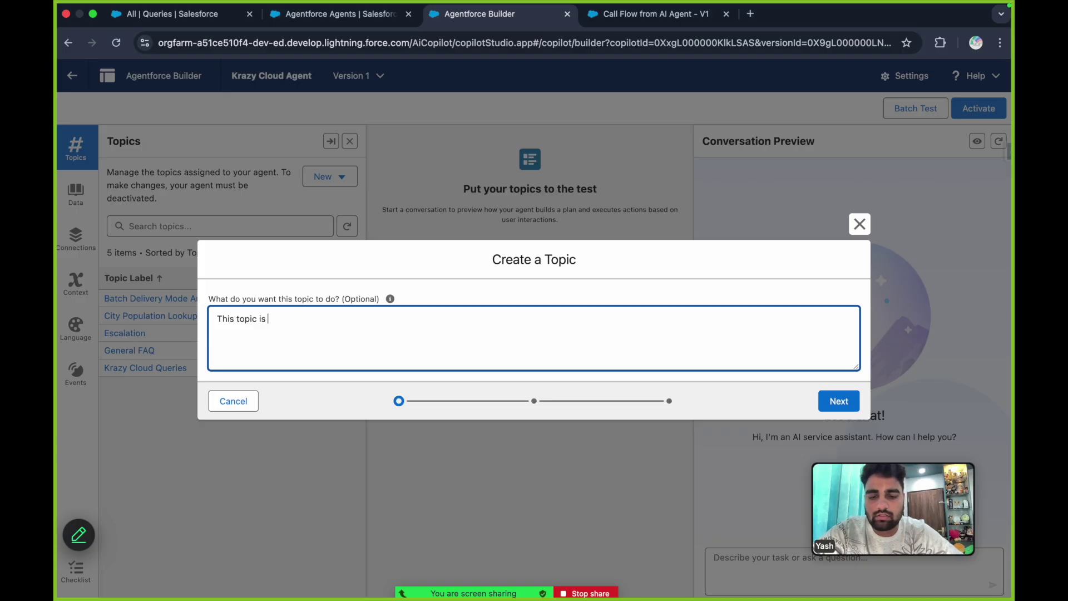
pyautogui.write('us')
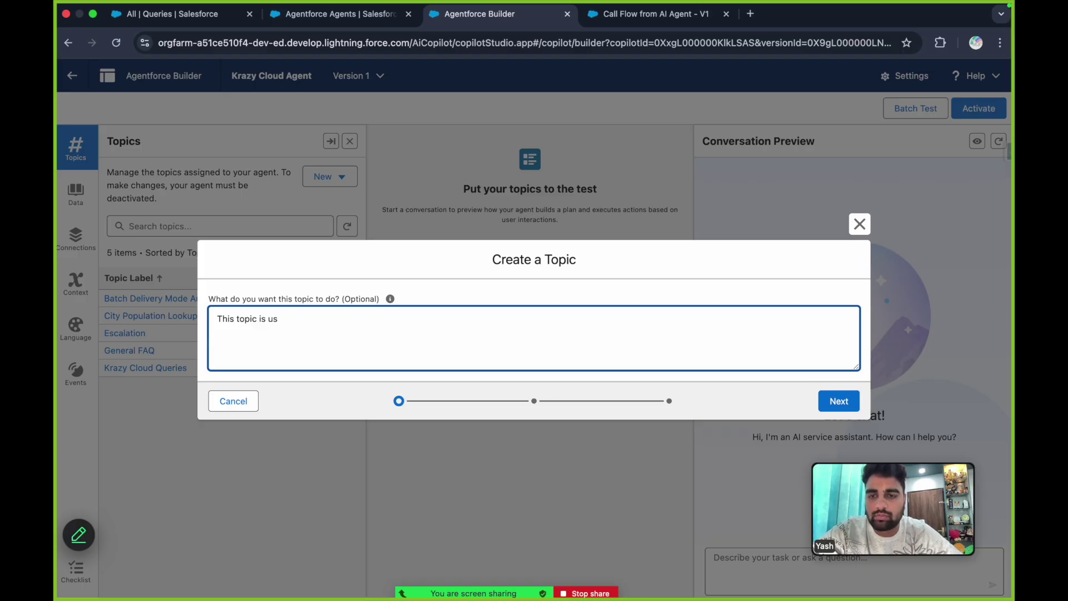
pyautogui.write('eill be used to create an account record whenever a user asks')
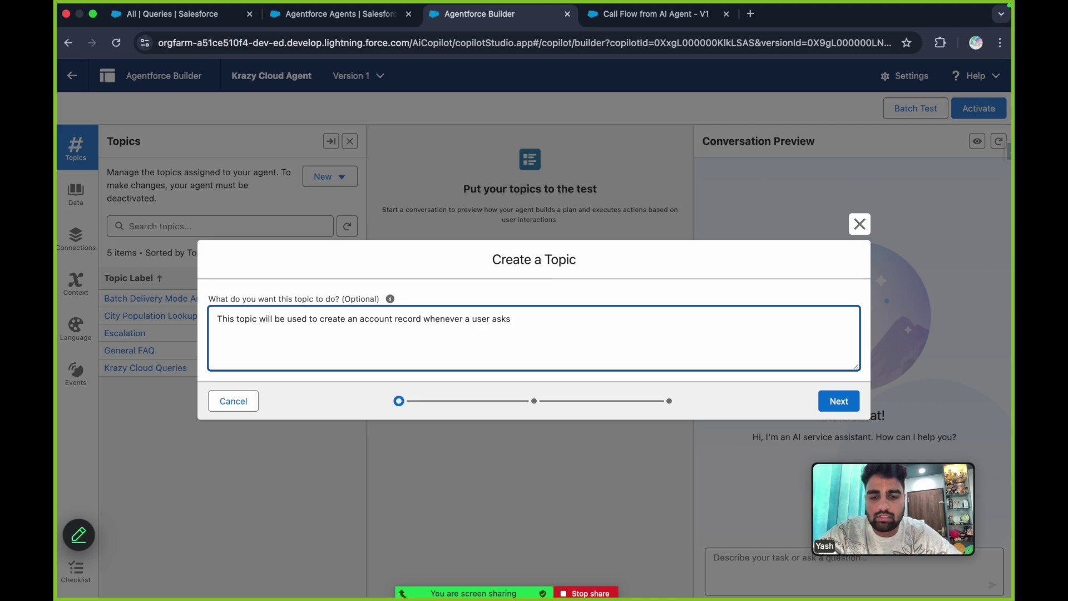
pyautogui.press('BackSpace')
pyautogui.write(' it to.')
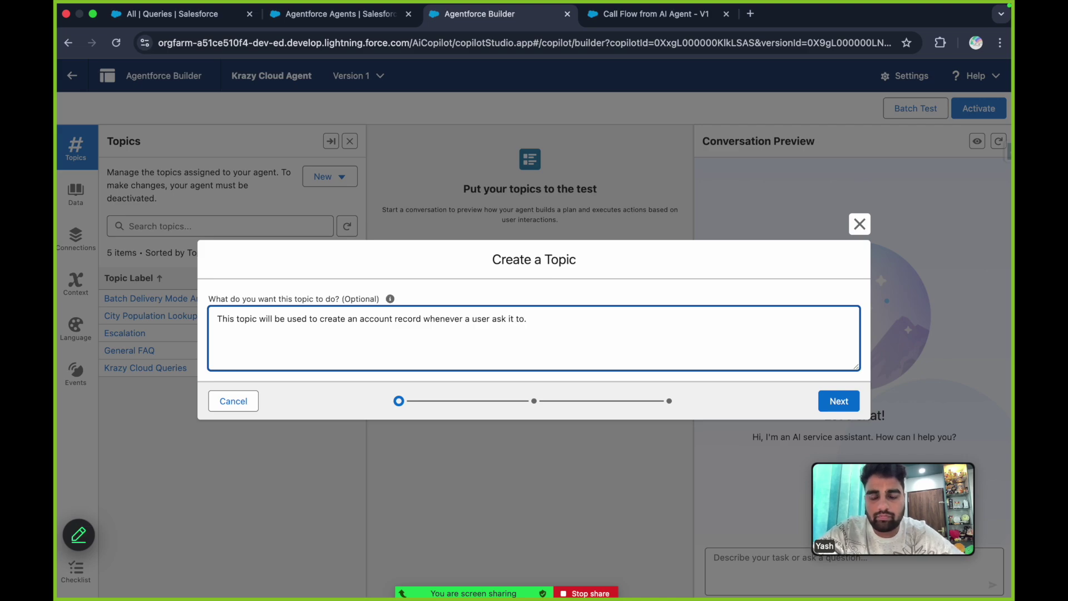
pyautogui.click(834, 413)
pyautogui.click(837, 402)
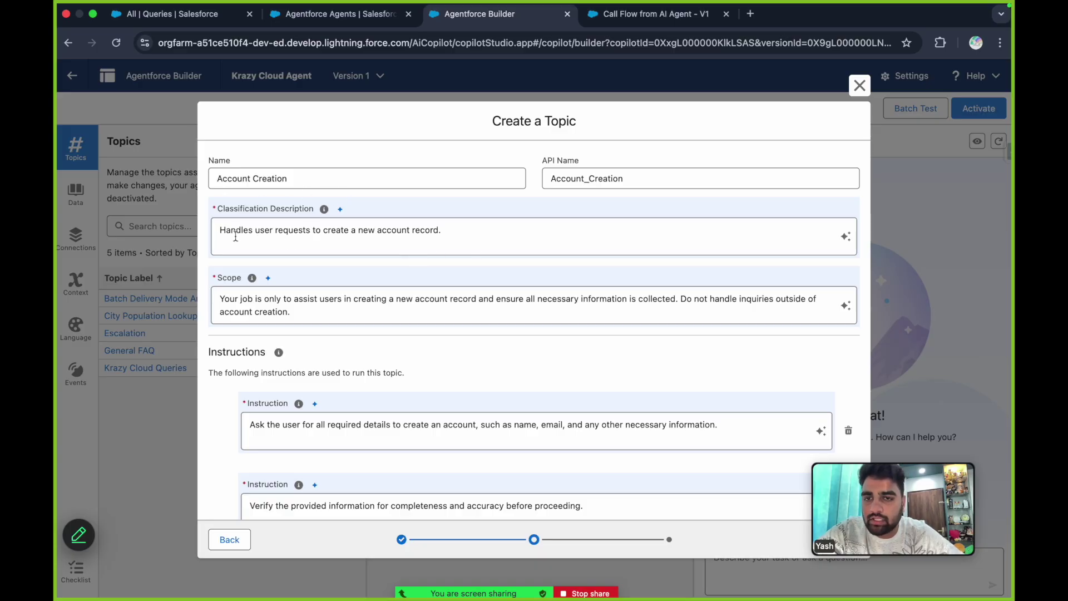
pyautogui.click(464, 226)
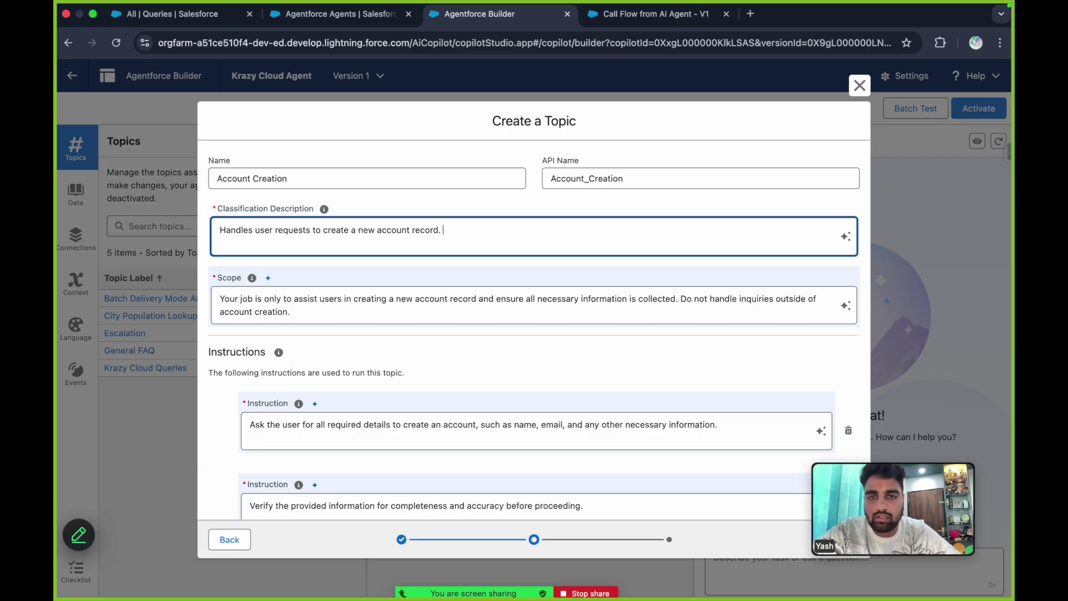
pyautogui.write('Account nam')
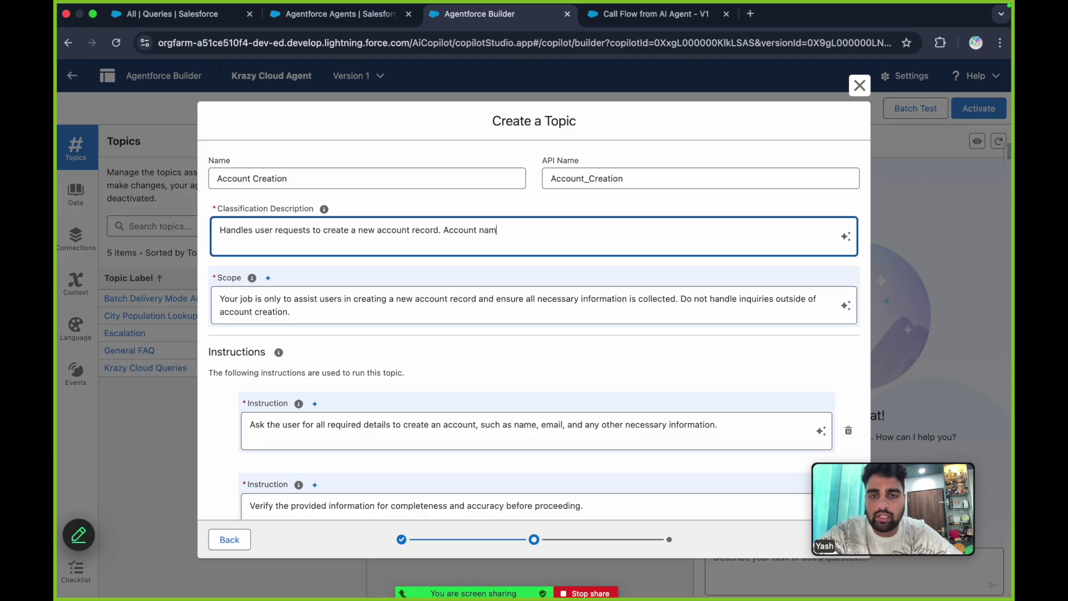
pyautogui.write('e would be')
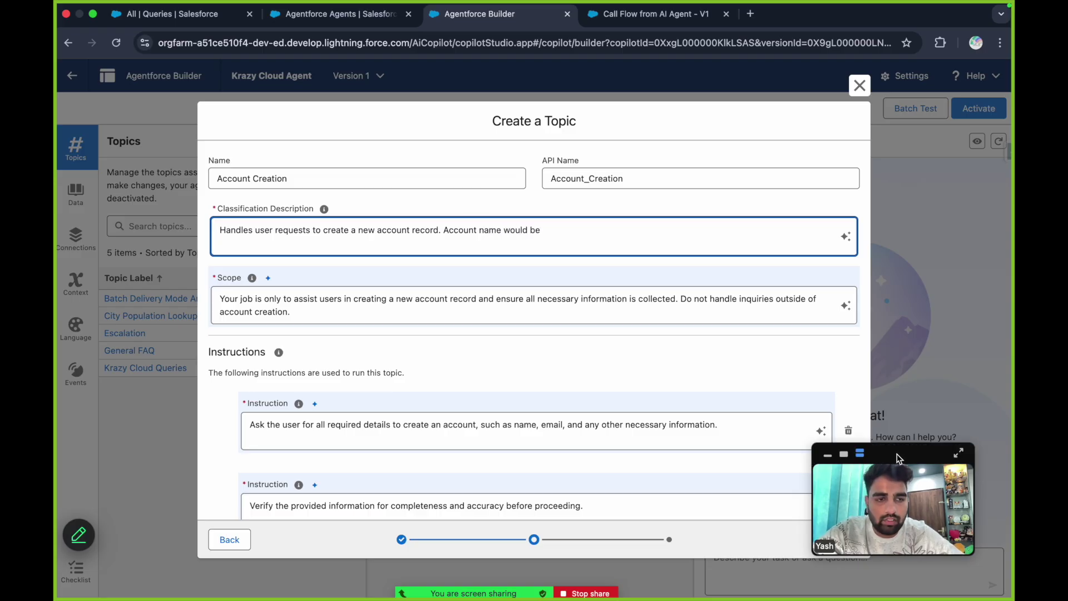
# Return to the topic's job description, append "Account name would be a required field." and regenerate the topic details.
pyautogui.click(229, 539)
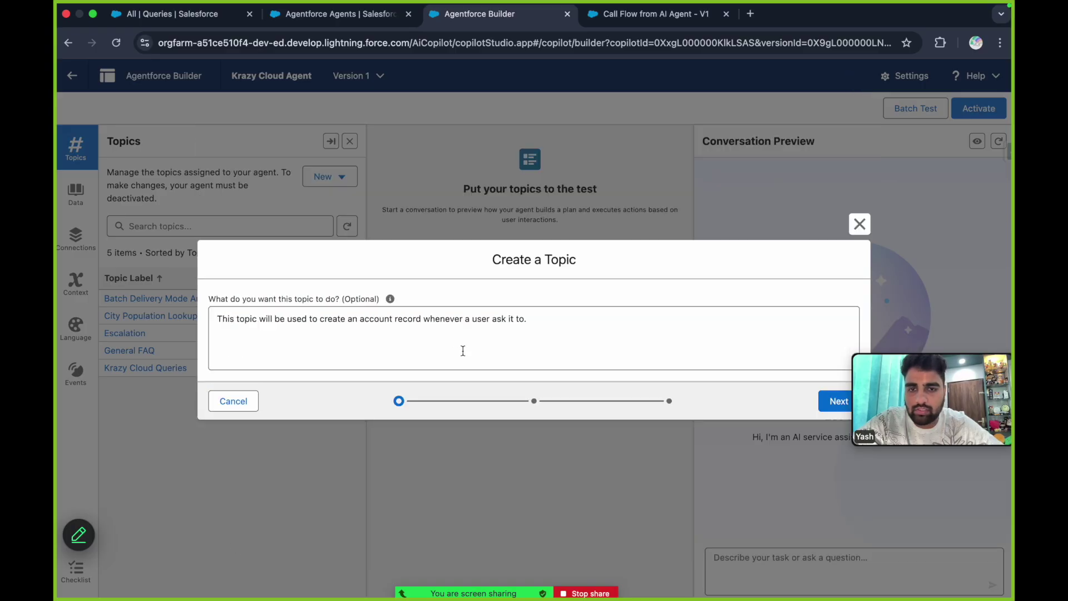
pyautogui.click(533, 317)
pyautogui.write('Acc')
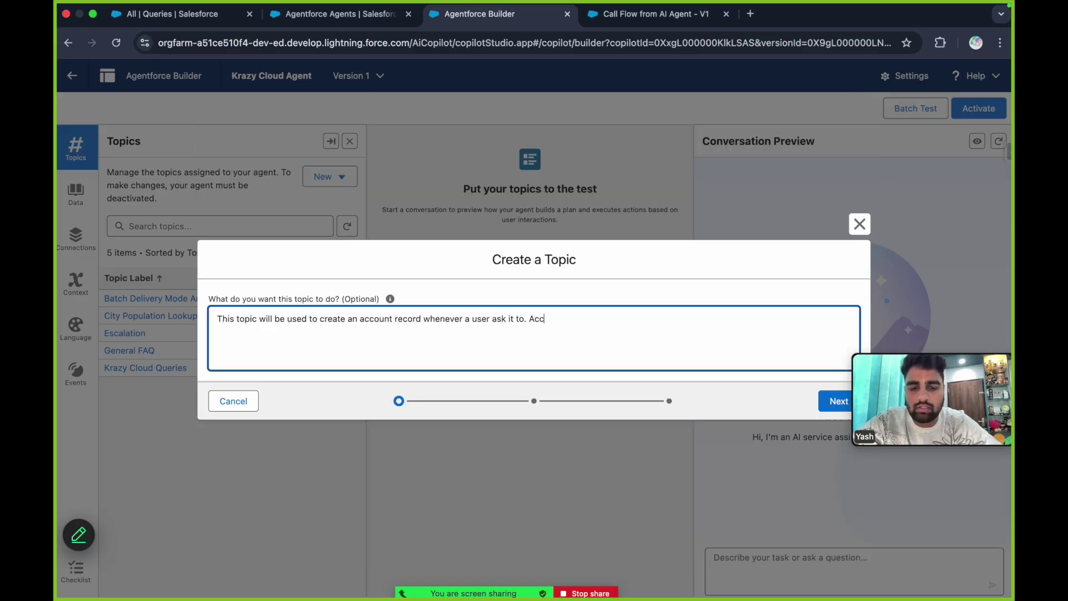
pyautogui.write('ount name would')
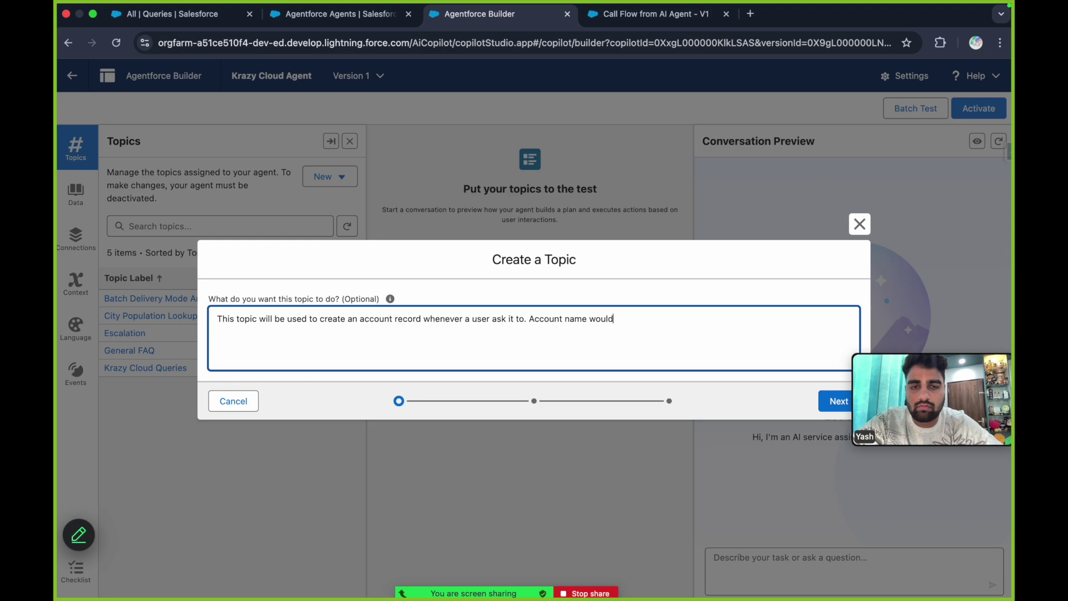
pyautogui.write(' e')
pyautogui.press('BackSpace')
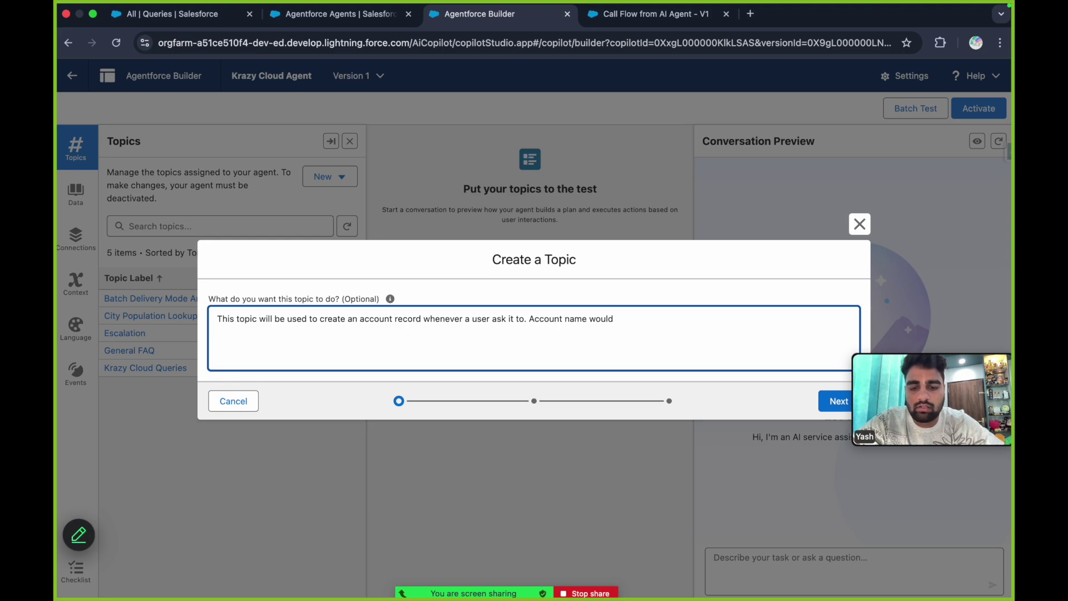
pyautogui.write('be a')
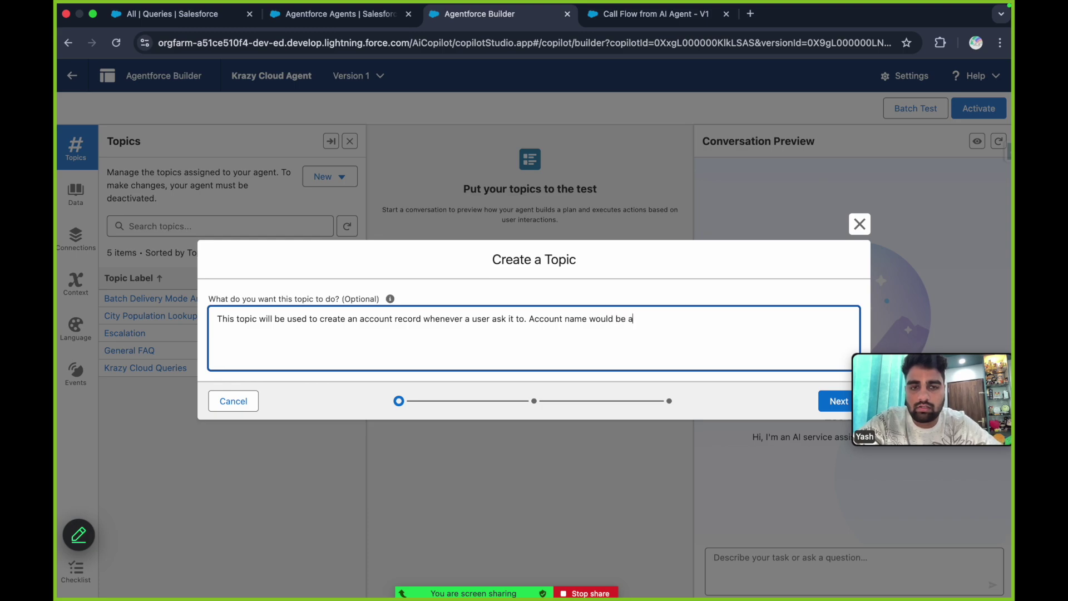
pyautogui.write('required field.')
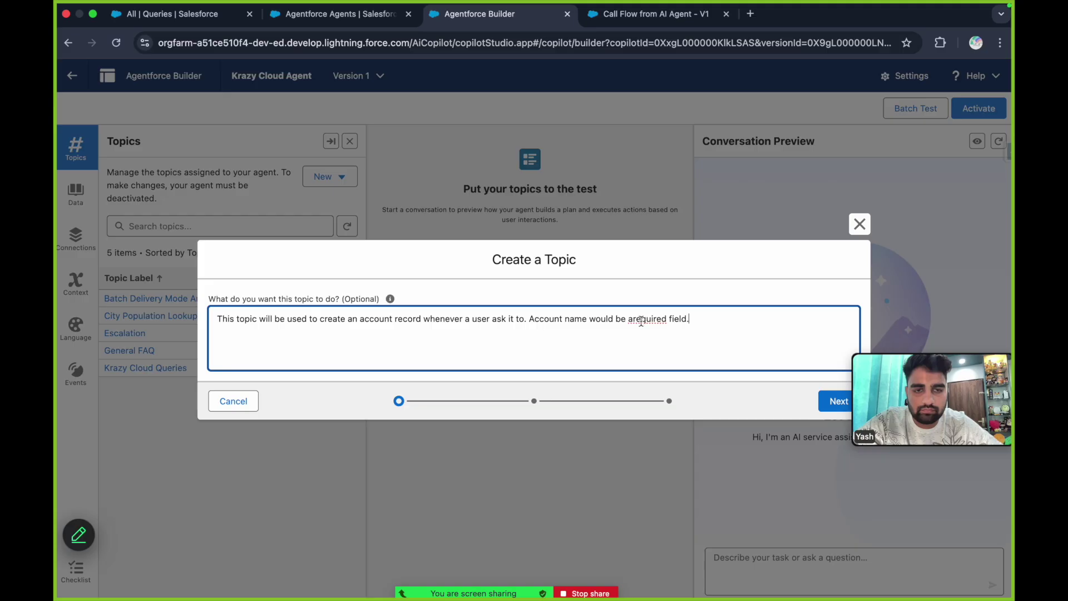
pyautogui.click(632, 319)
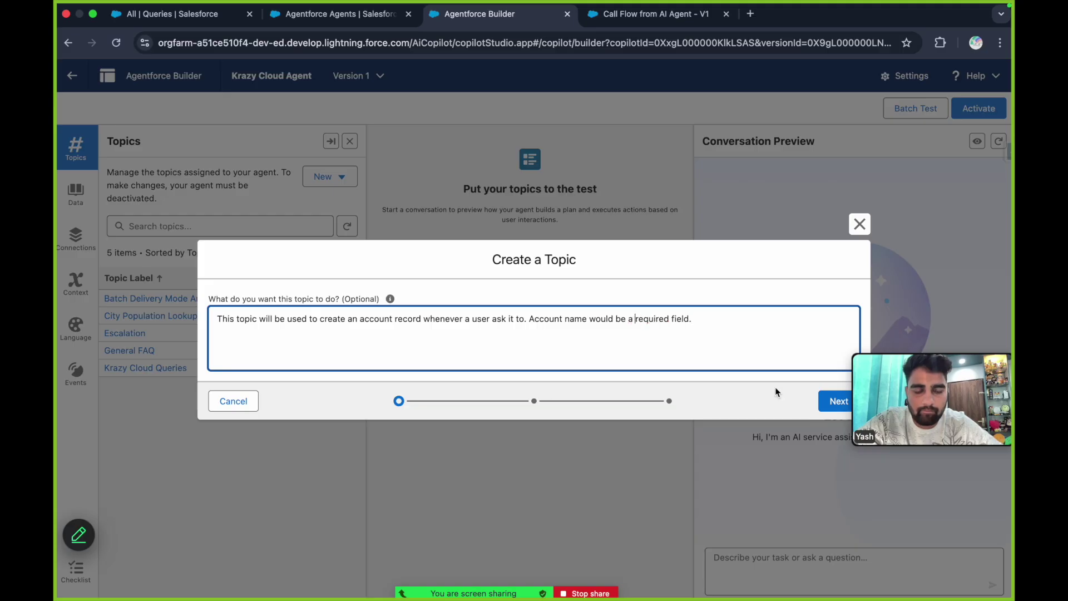
pyautogui.click(822, 403)
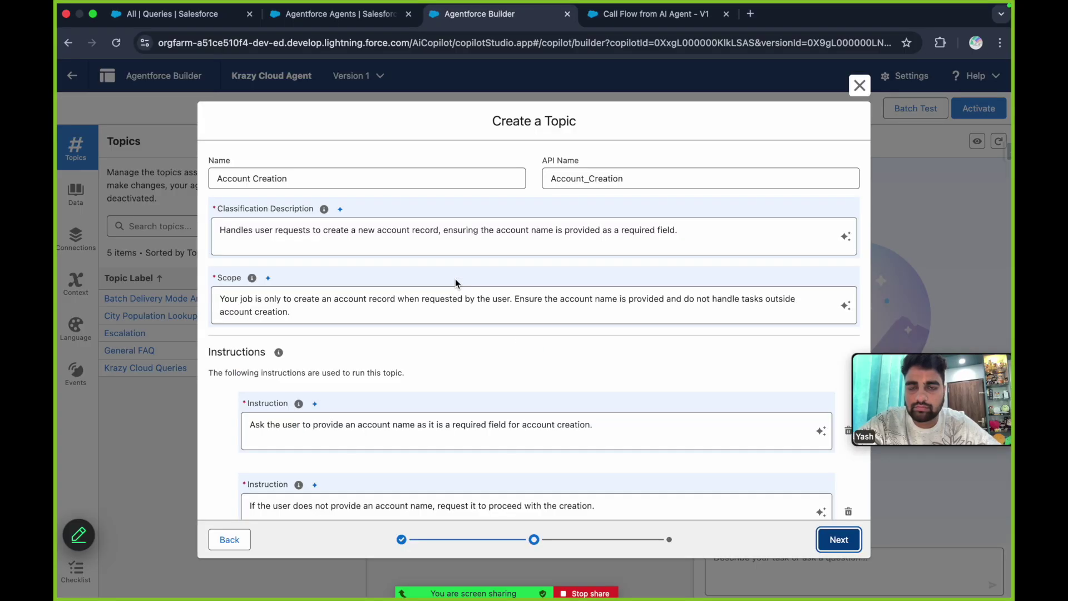
# Review the generated classification description, scope and instructions, and finish the Account Creation topic without selecting any actions.
pyautogui.moveTo(254, 232); pyautogui.dragTo(343, 234)
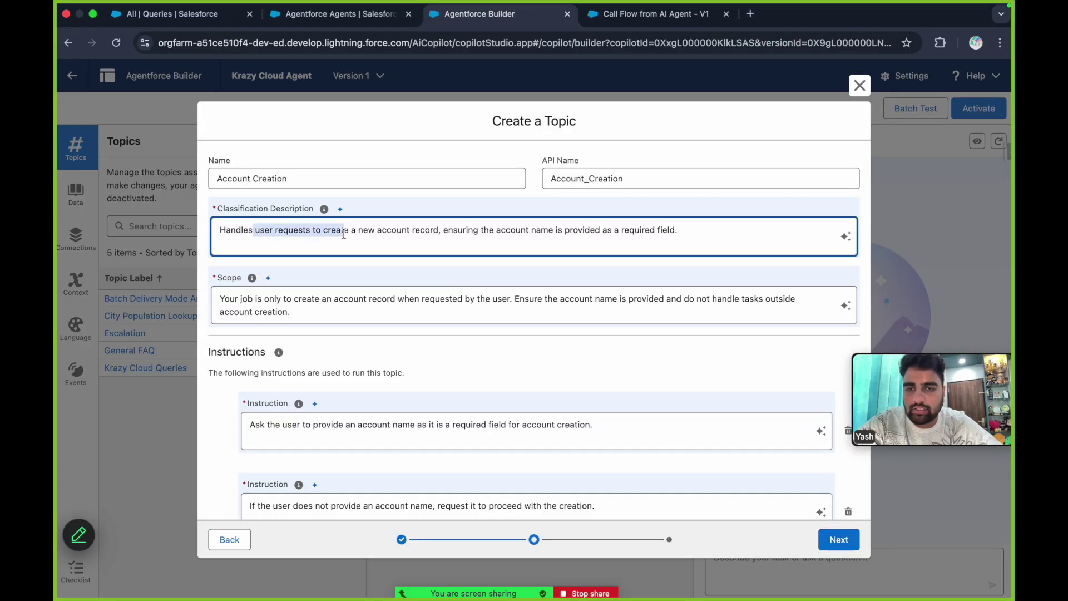
pyautogui.moveTo(413, 232); pyautogui.dragTo(593, 234)
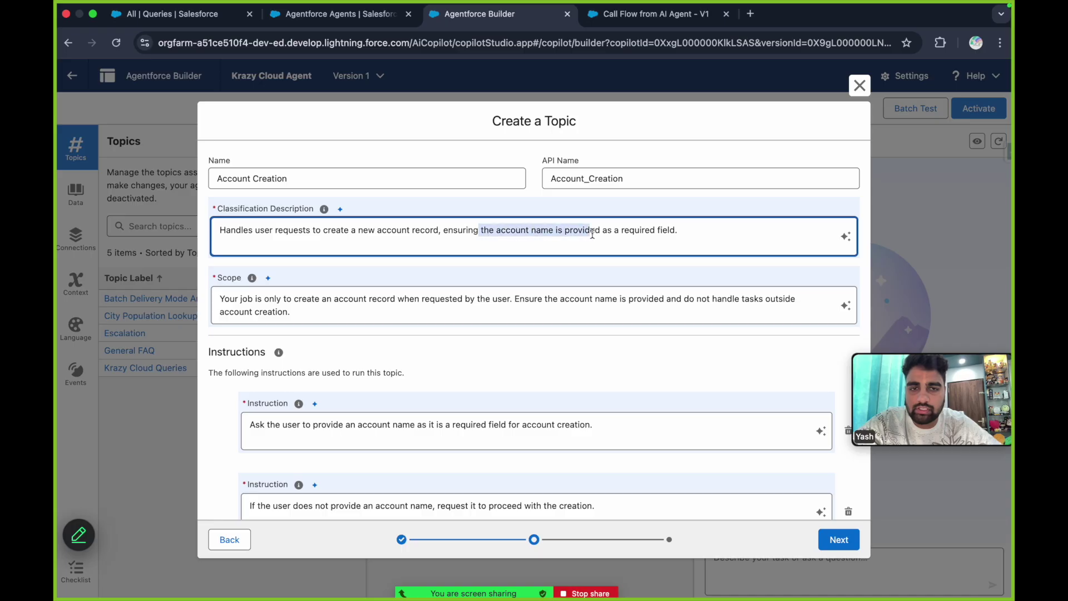
pyautogui.scroll(-3, 527, 315)
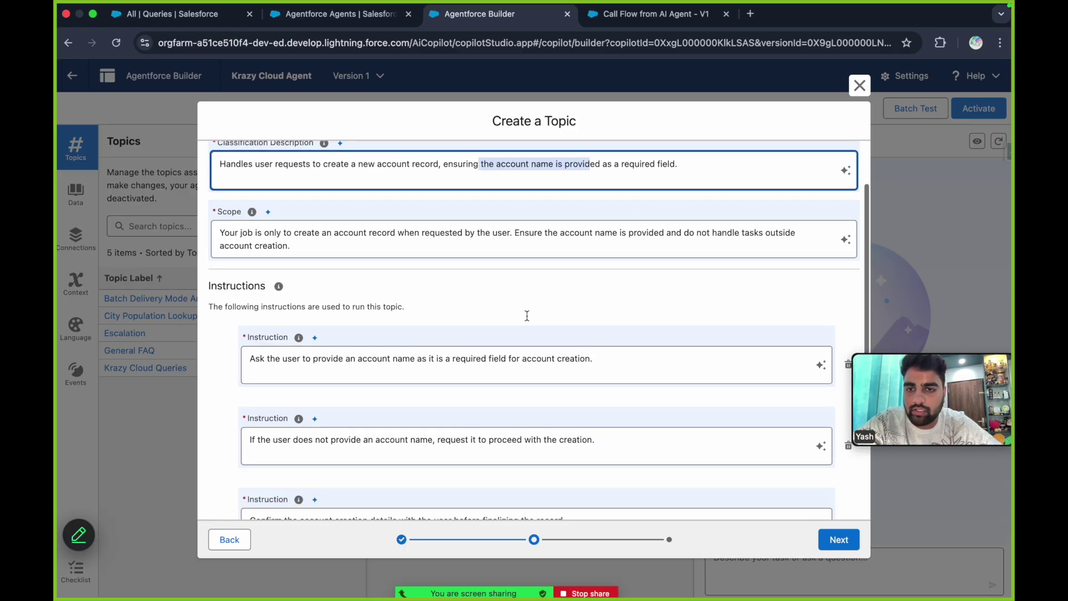
pyautogui.moveTo(308, 233); pyautogui.dragTo(367, 233)
pyautogui.scroll(-5, 398, 306)
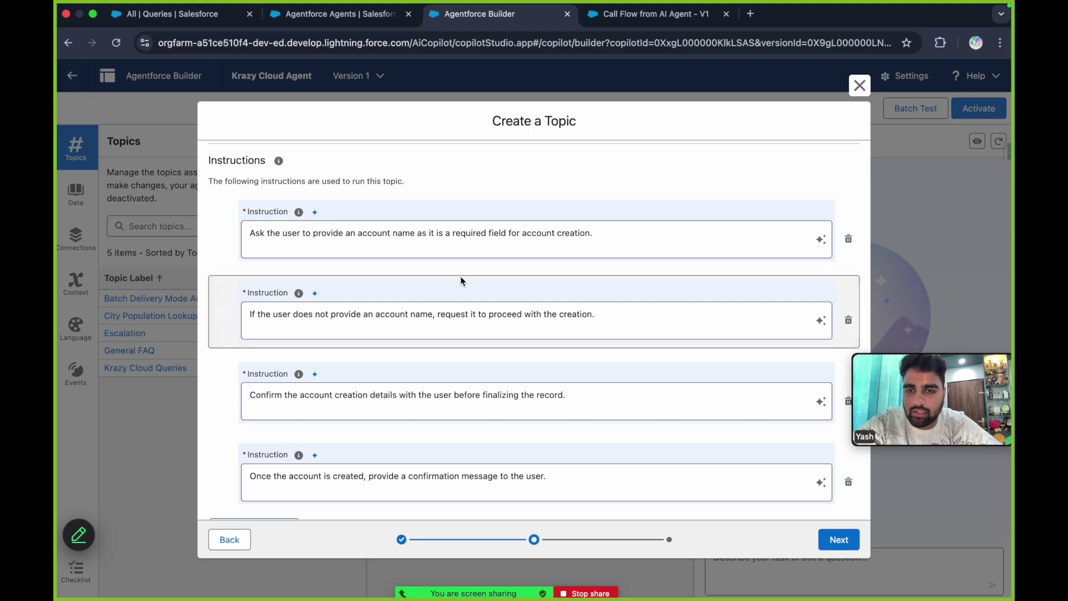
pyautogui.scroll(-1, 461, 282)
pyautogui.moveTo(249, 286); pyautogui.dragTo(452, 315)
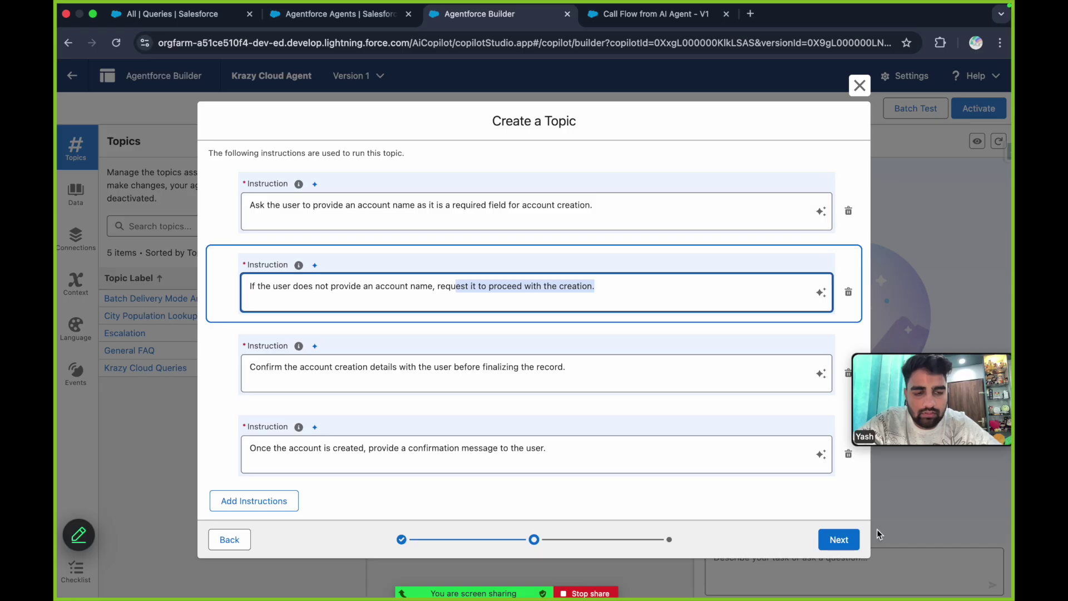
pyautogui.click(840, 539)
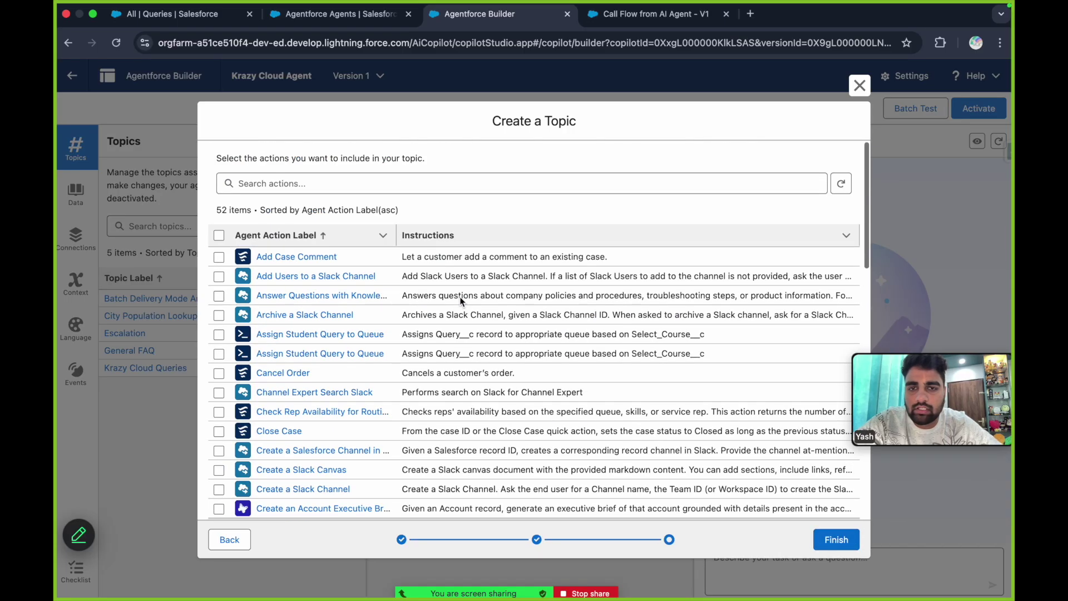
pyautogui.click(823, 540)
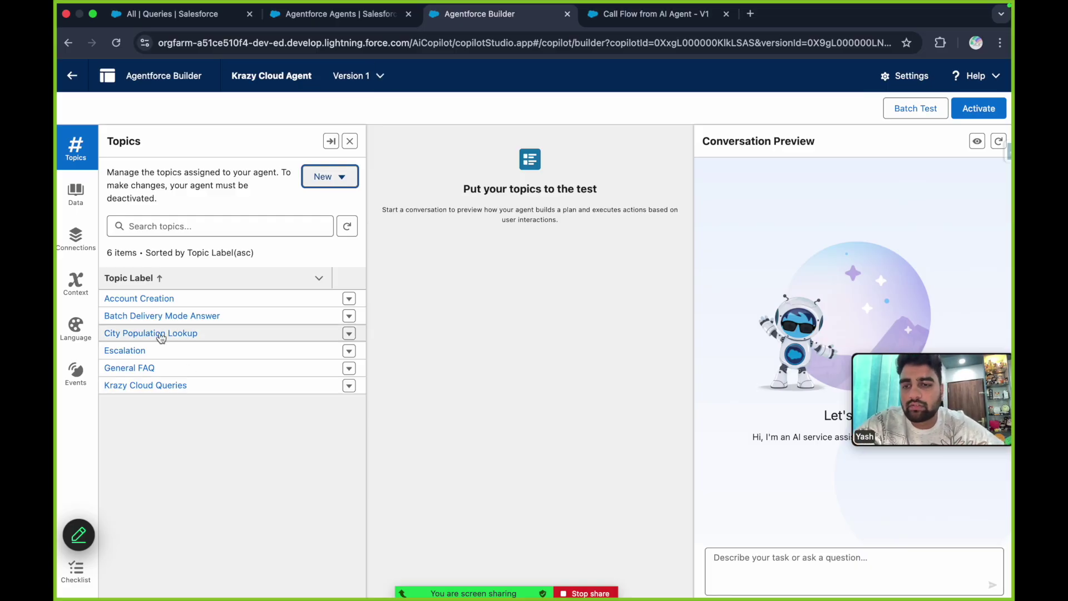
# In the Account Creation topic, start a new agent action that references the flow Call Flow from AI Agent, and continue to its configuration.
pyautogui.click(149, 299)
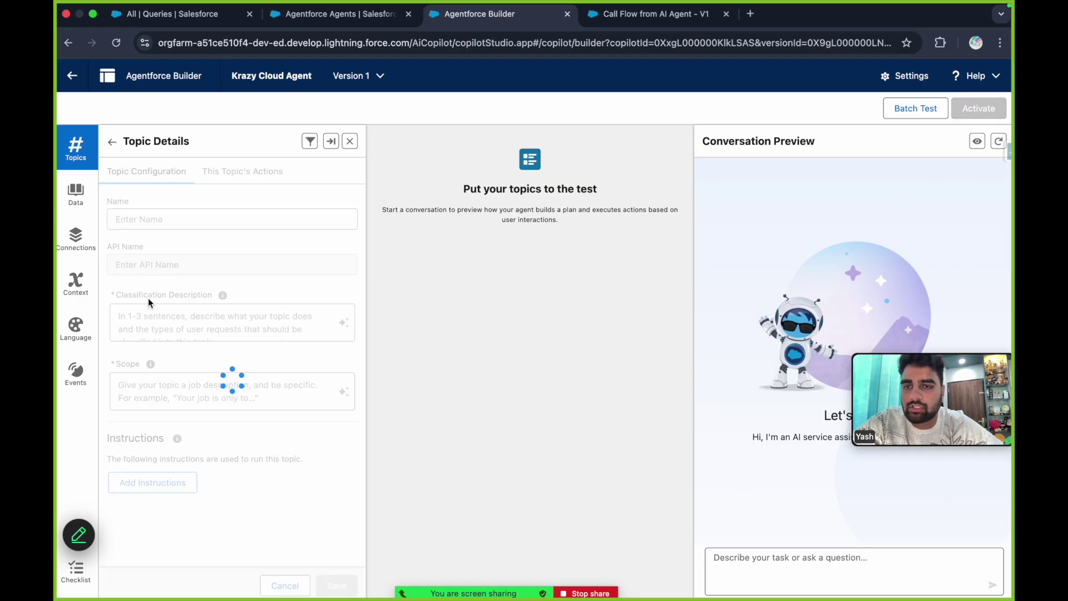
pyautogui.click(239, 179)
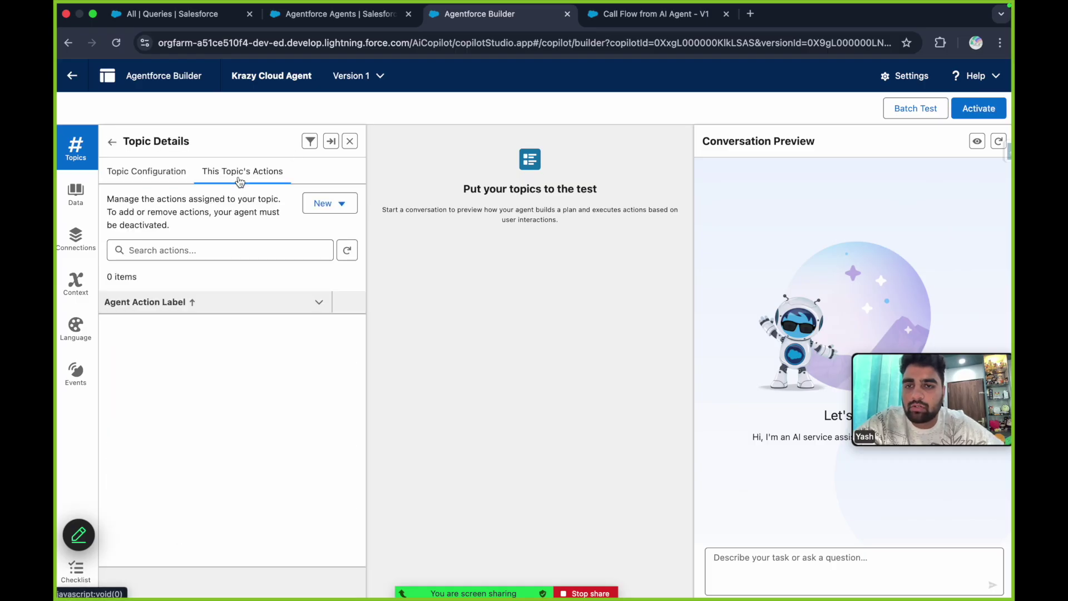
pyautogui.click(328, 203)
pyautogui.click(384, 233)
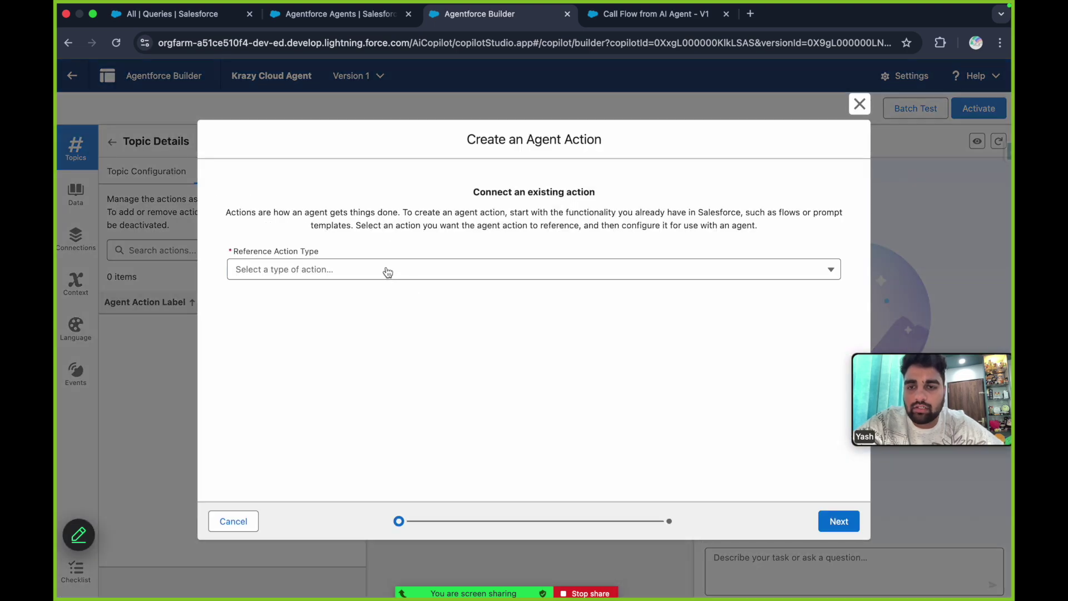
pyautogui.click(388, 271)
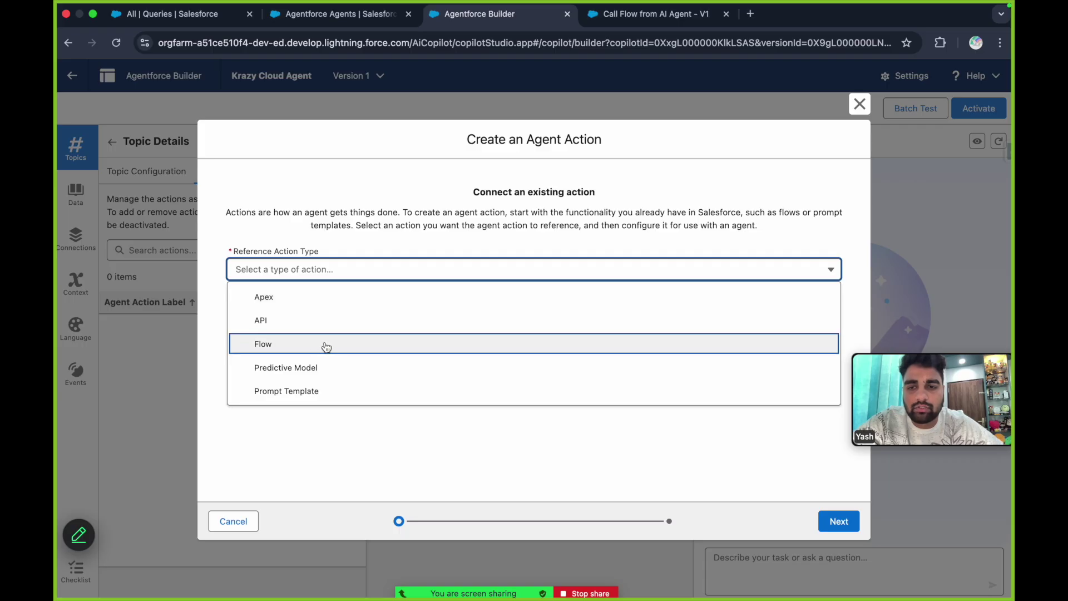
pyautogui.click(344, 345)
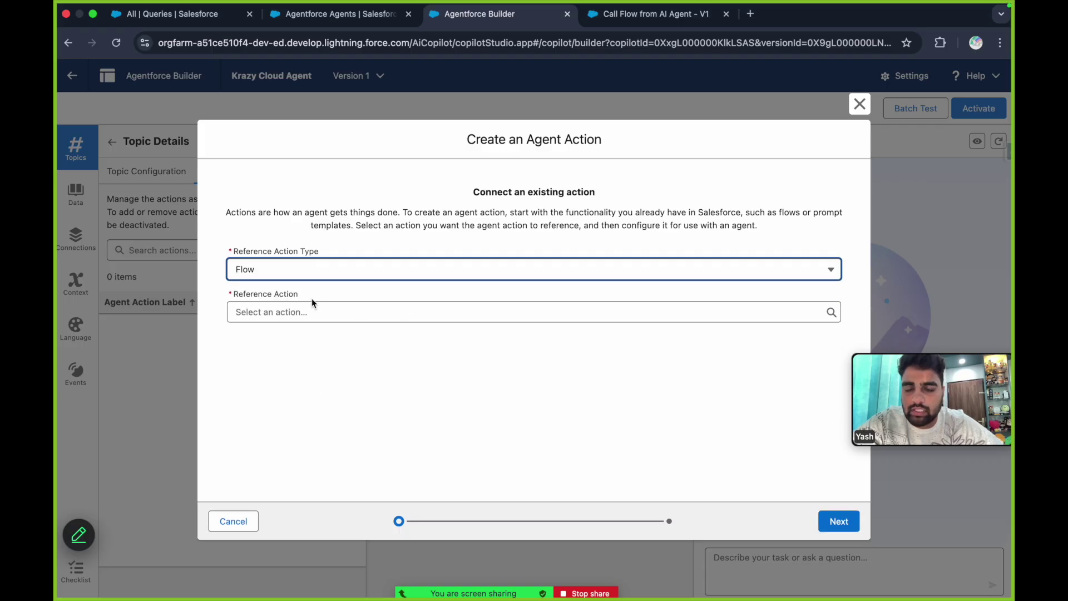
pyautogui.click(340, 312)
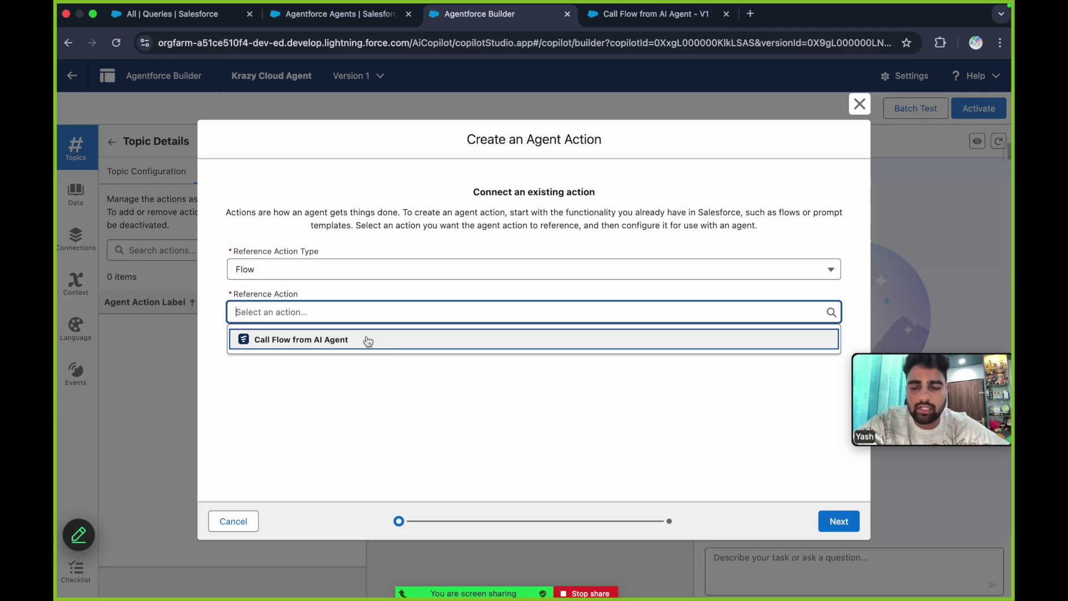
pyautogui.click(369, 341)
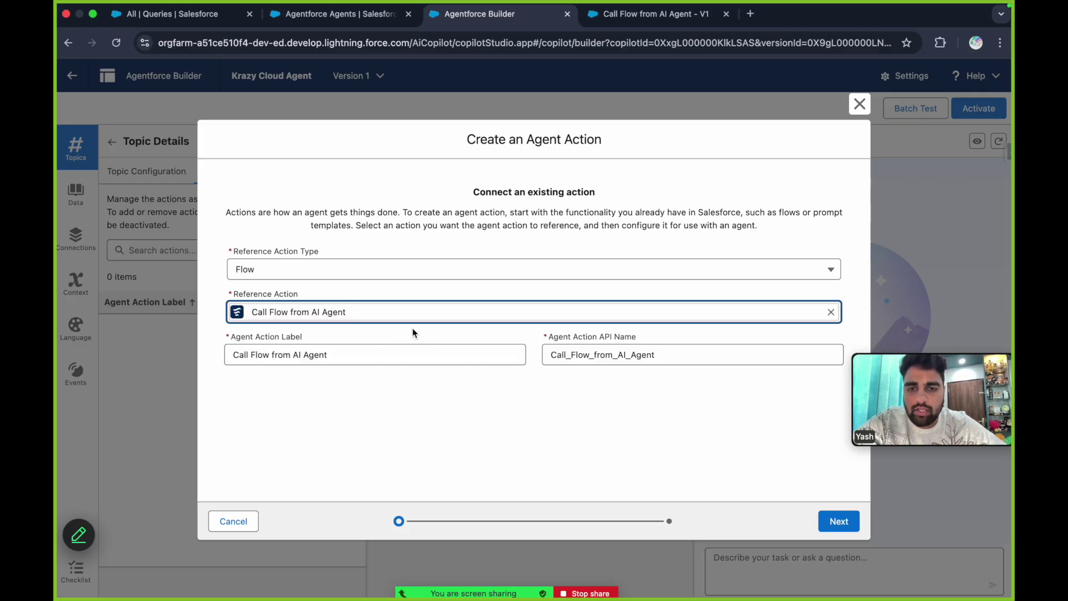
pyautogui.click(839, 522)
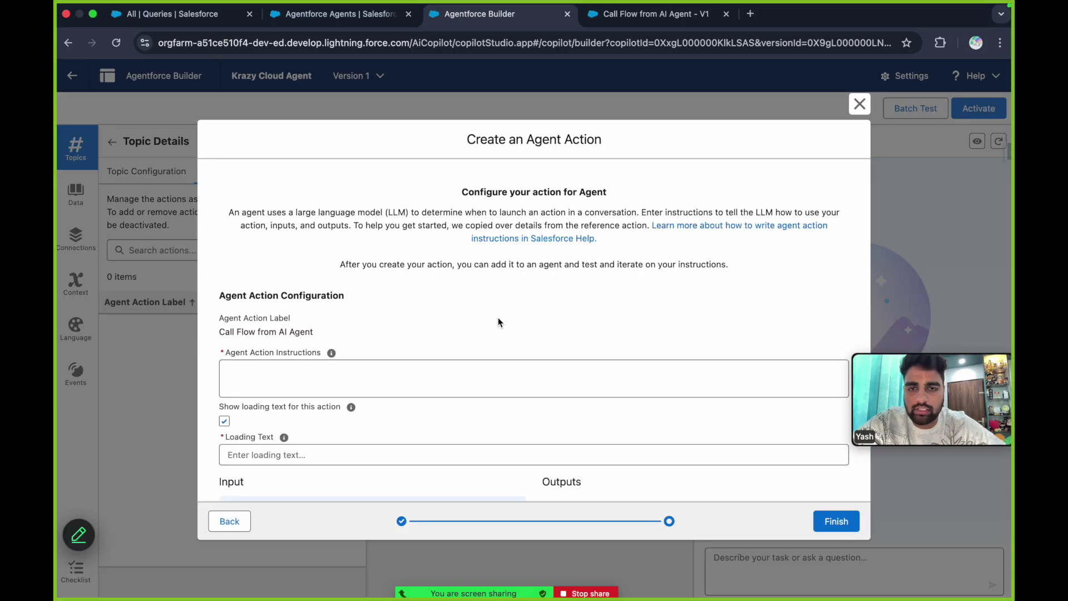
# Enter the agent action instructions "Call this flow and pass the account name when the user asks agent to create an account.".
pyautogui.scroll(-3, 450, 264)
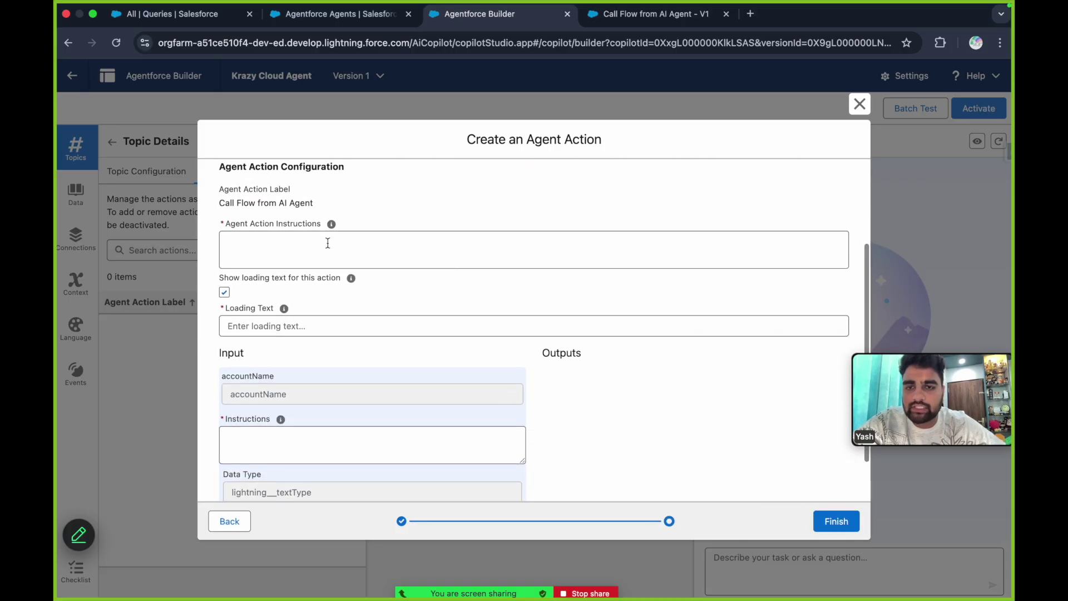
pyautogui.click(297, 248)
pyautogui.write('Call th')
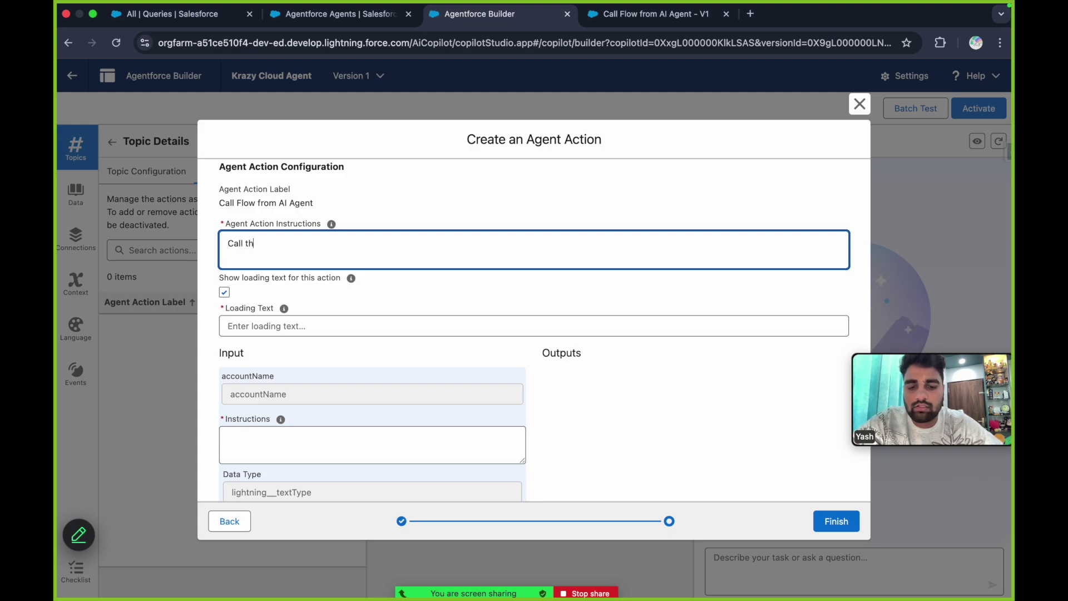
pyautogui.write('is flow and')
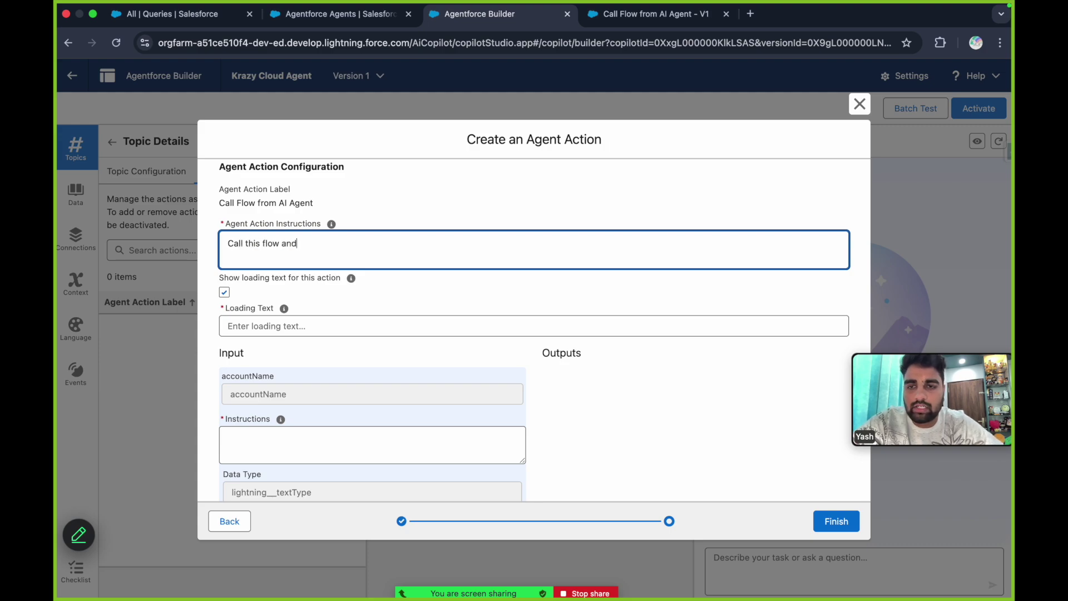
pyautogui.write(' pass the account name')
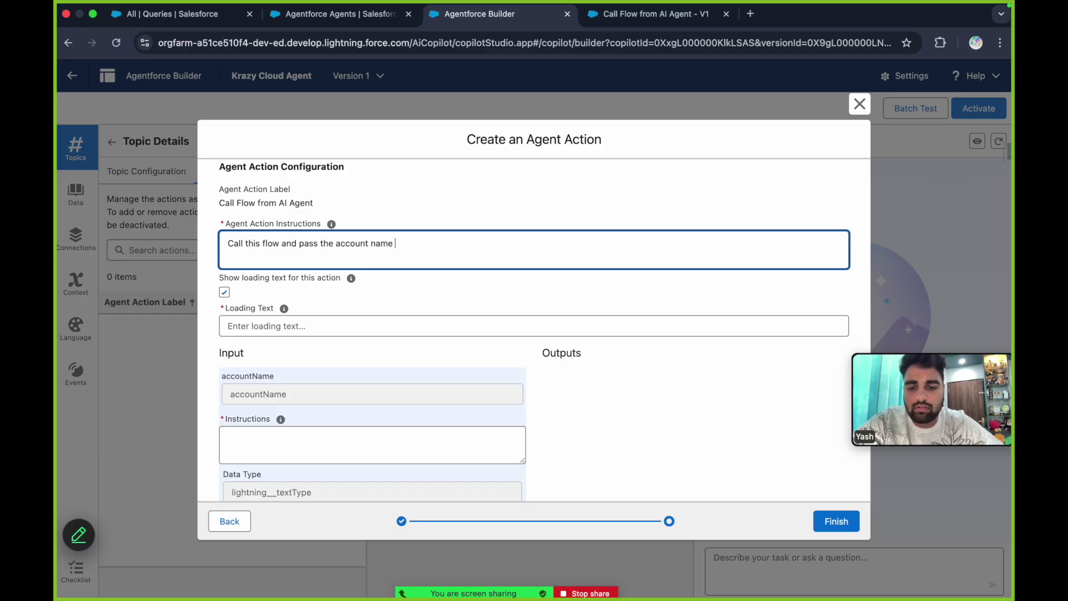
pyautogui.write(' when the')
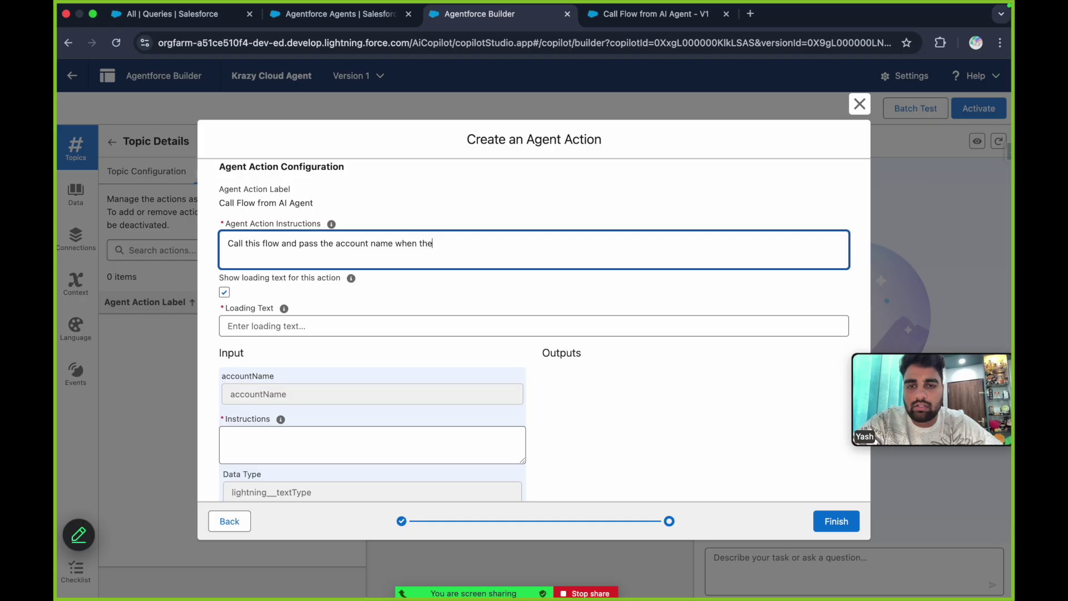
pyautogui.write(' user assks agen')
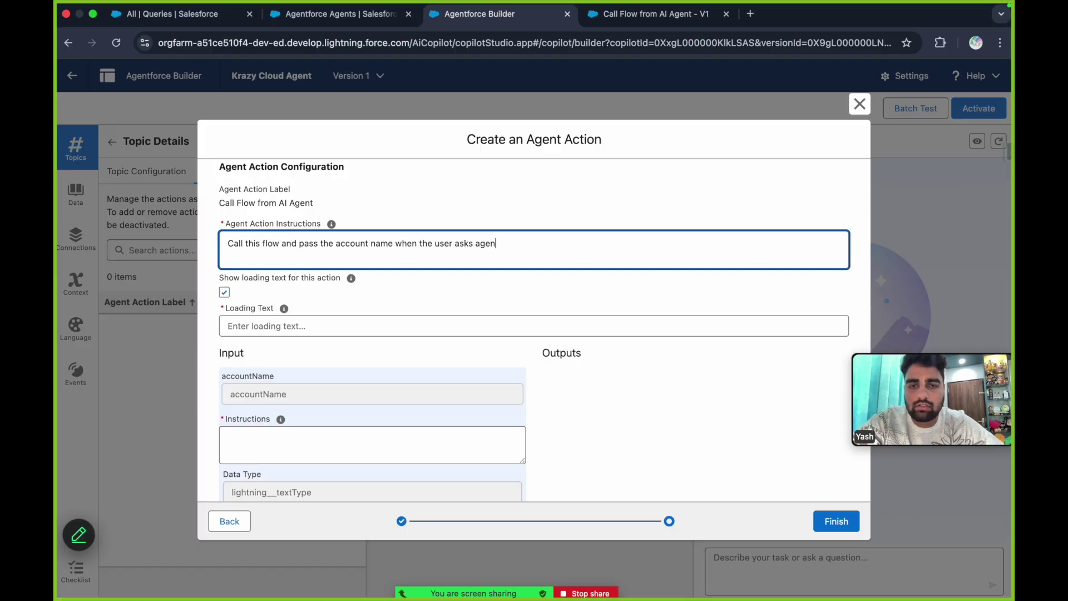
pyautogui.write('tt to')
pyautogui.press('BackSpace')
pyautogui.press('BackSpace')
pyautogui.press('BackSpace')
pyautogui.write('ate an account.')
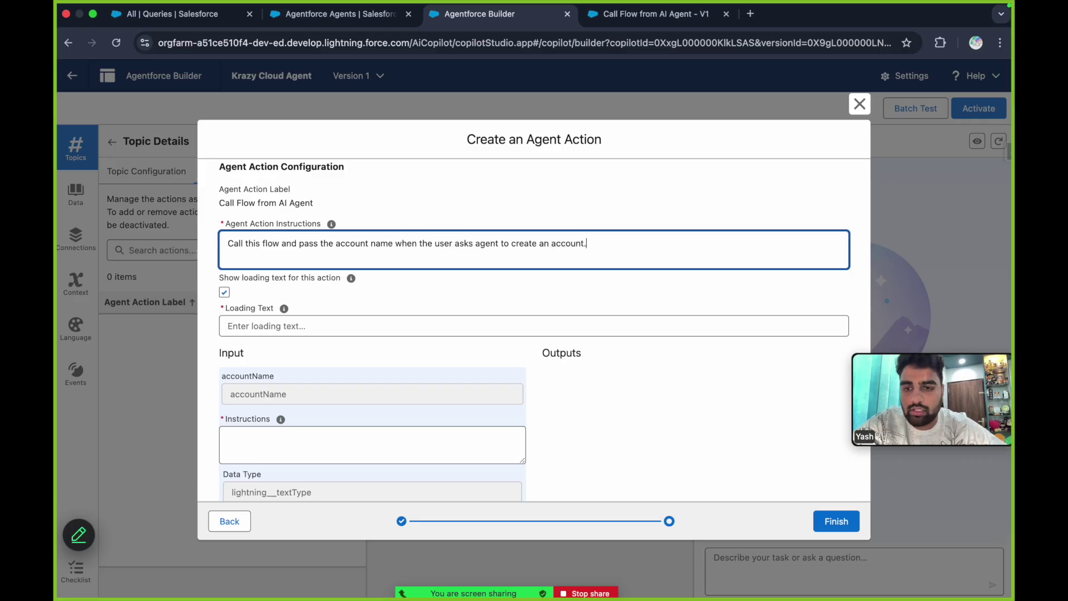
# Set the action's loading text to "Creating Account for you..".
pyautogui.click(324, 328)
pyautogui.write('Creating ')
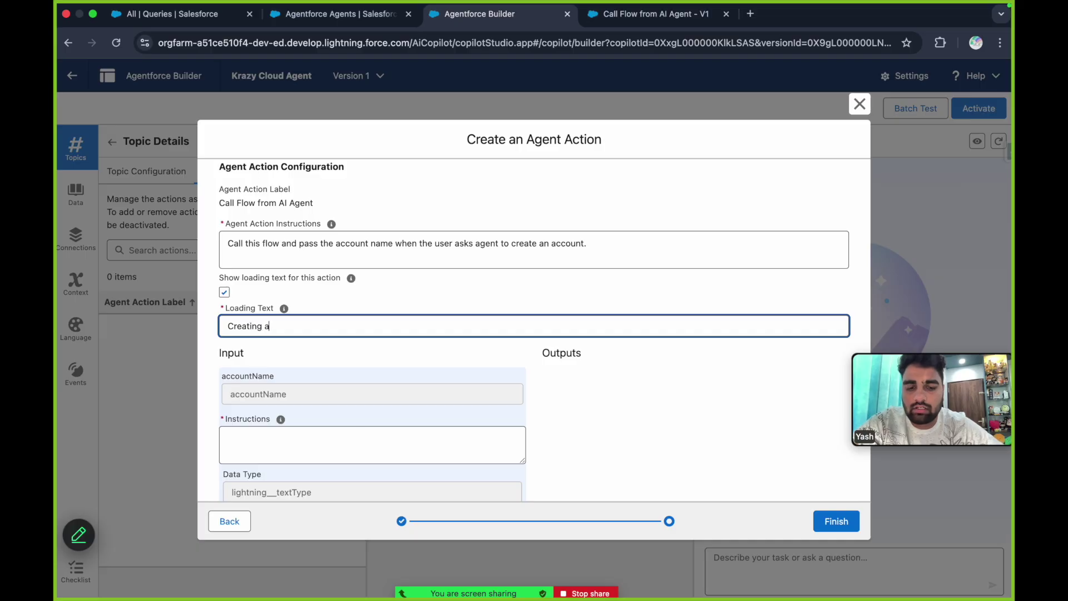
pyautogui.write('Account for you..')
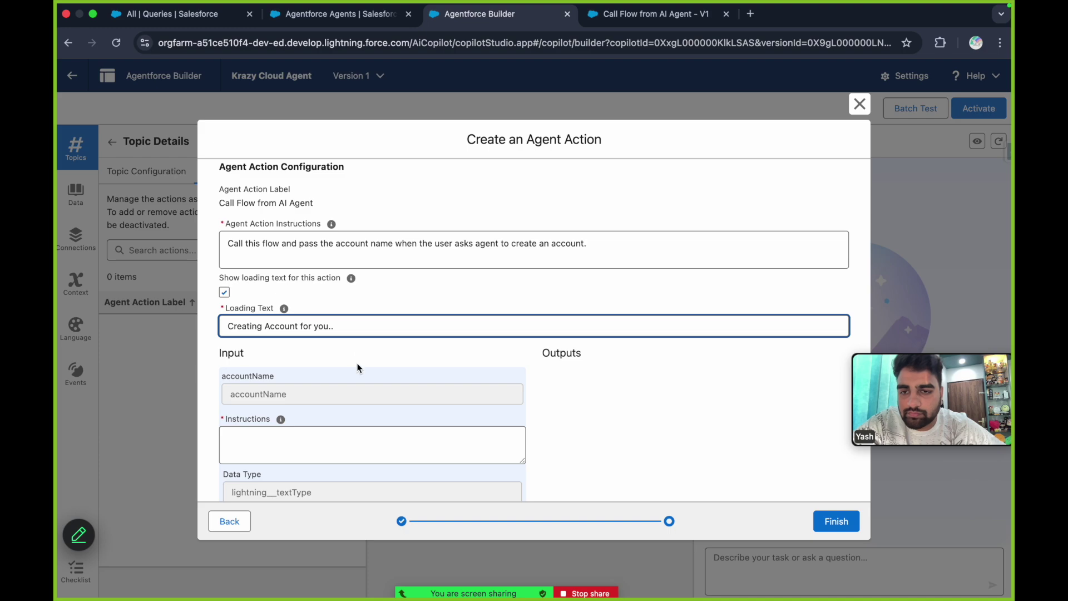
# Give the accountName input the instructions "This is a required field", make it a required input, and try to finish the action.
pyautogui.scroll(-1, 357, 368)
pyautogui.doubleClick(265, 295)
pyautogui.click(282, 294)
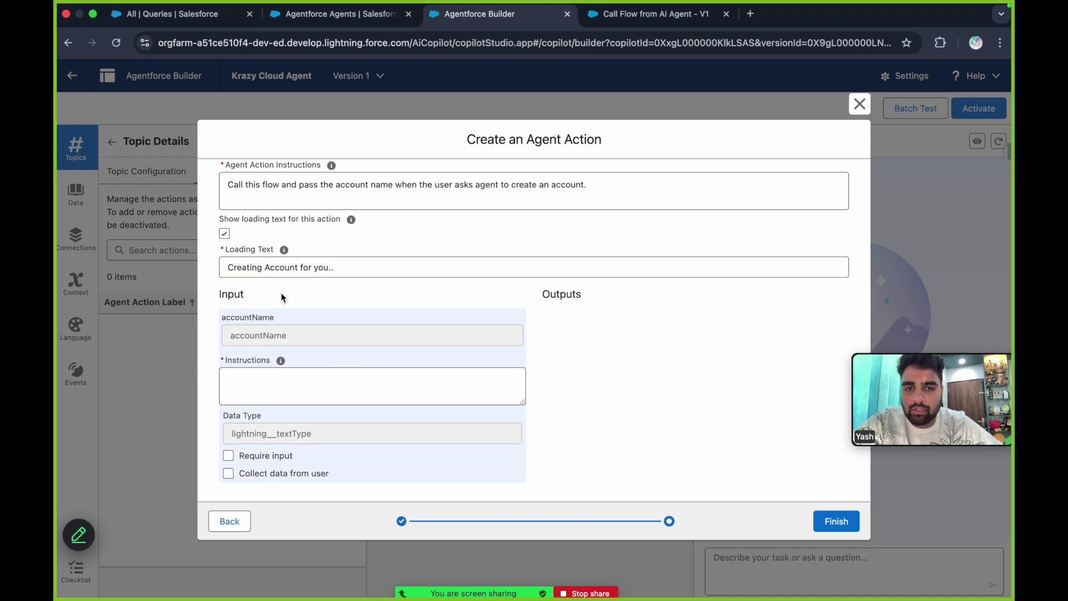
pyautogui.click(259, 384)
pyautogui.write('c')
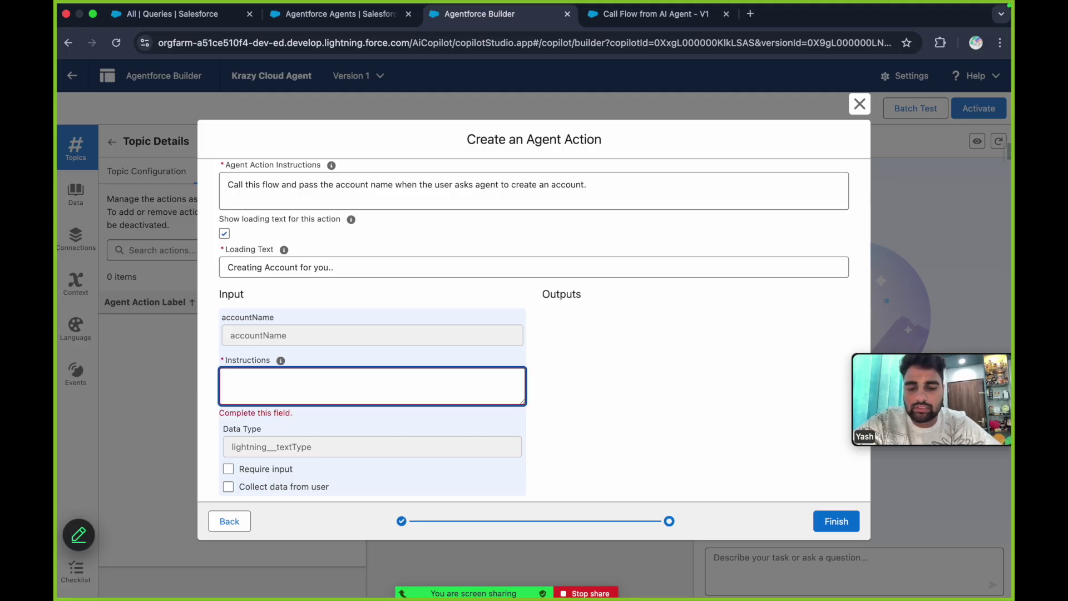
pyautogui.write('This is a required field')
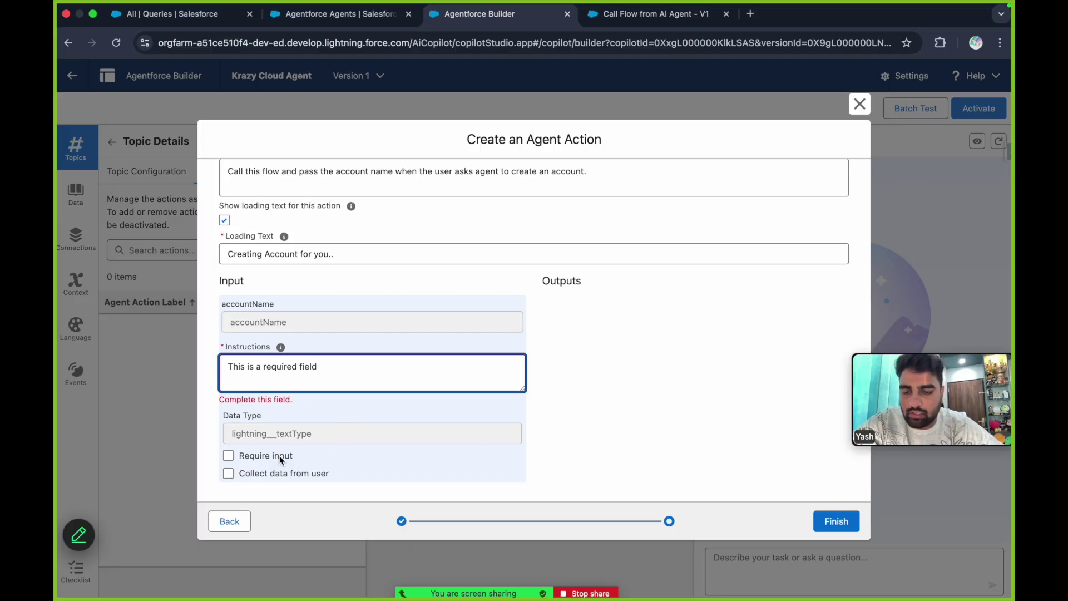
pyautogui.click(278, 456)
pyautogui.click(833, 520)
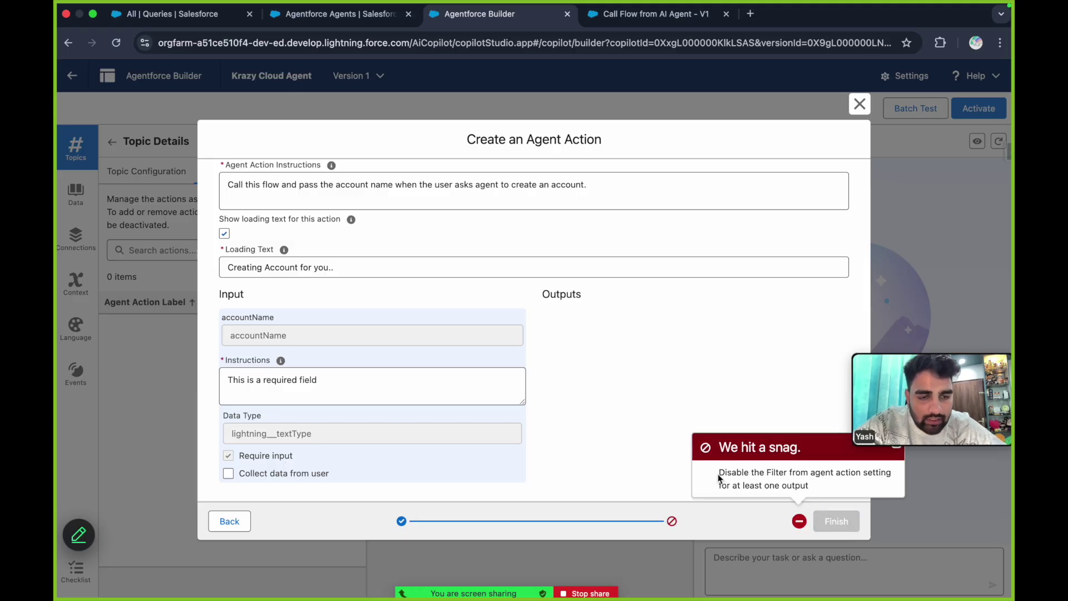
# Check the error against the action's output settings and reference flow, and close the action setup without saving.
pyautogui.moveTo(719, 474); pyautogui.dragTo(808, 473)
pyautogui.moveTo(829, 483); pyautogui.dragTo(829, 487)
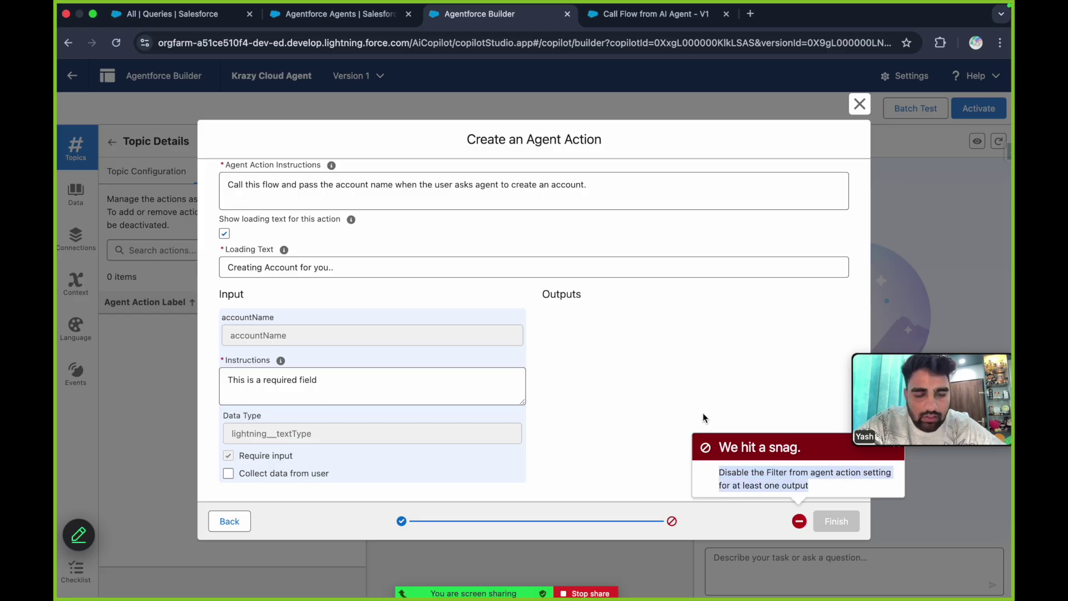
pyautogui.click(623, 365)
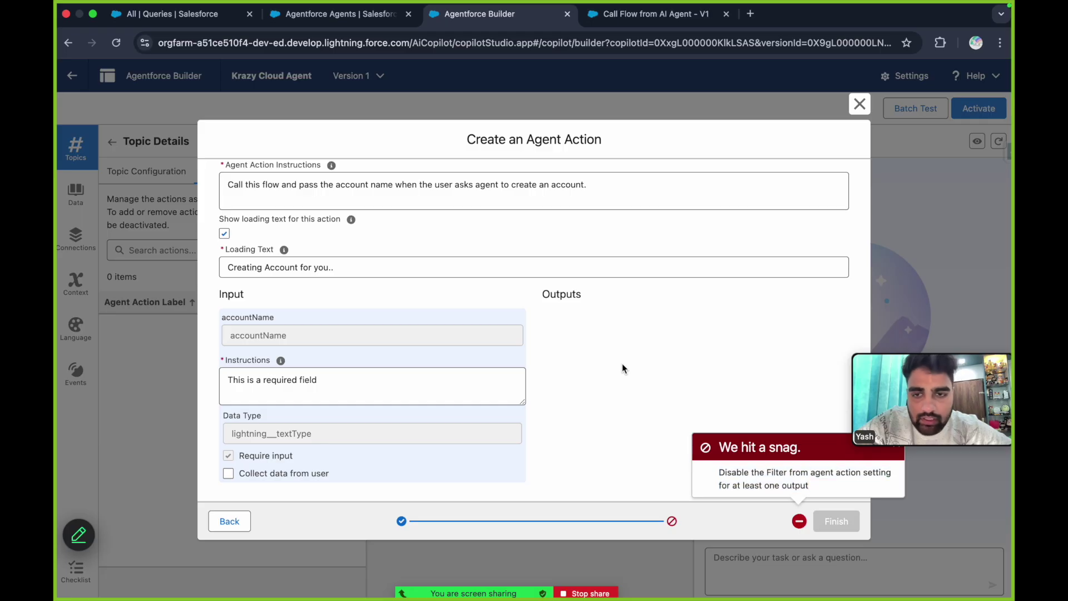
pyautogui.scroll(4, 426, 267)
pyautogui.scroll(-3, 449, 441)
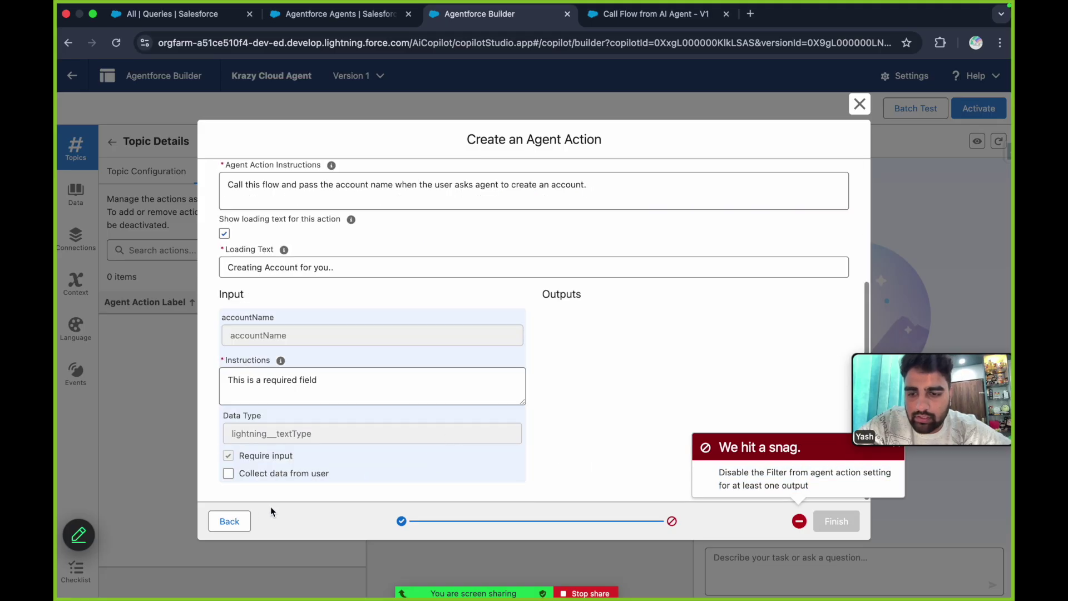
pyautogui.click(229, 522)
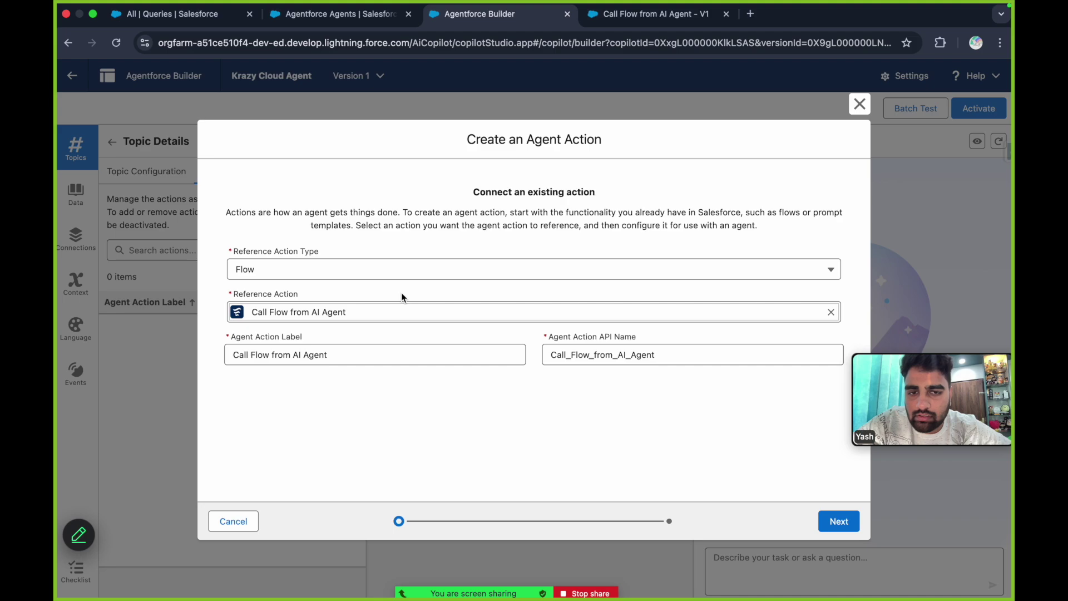
pyautogui.click(860, 104)
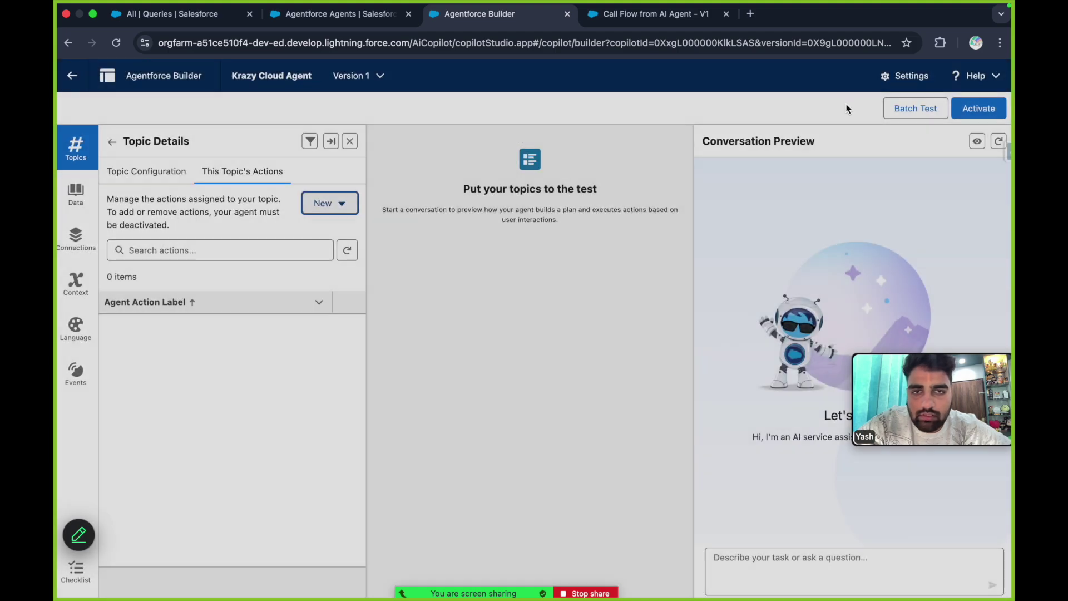
# Examine the list of available agent actions in the Agentforce Asset Library in Setup.
pyautogui.click(334, 14)
pyautogui.click(145, 134)
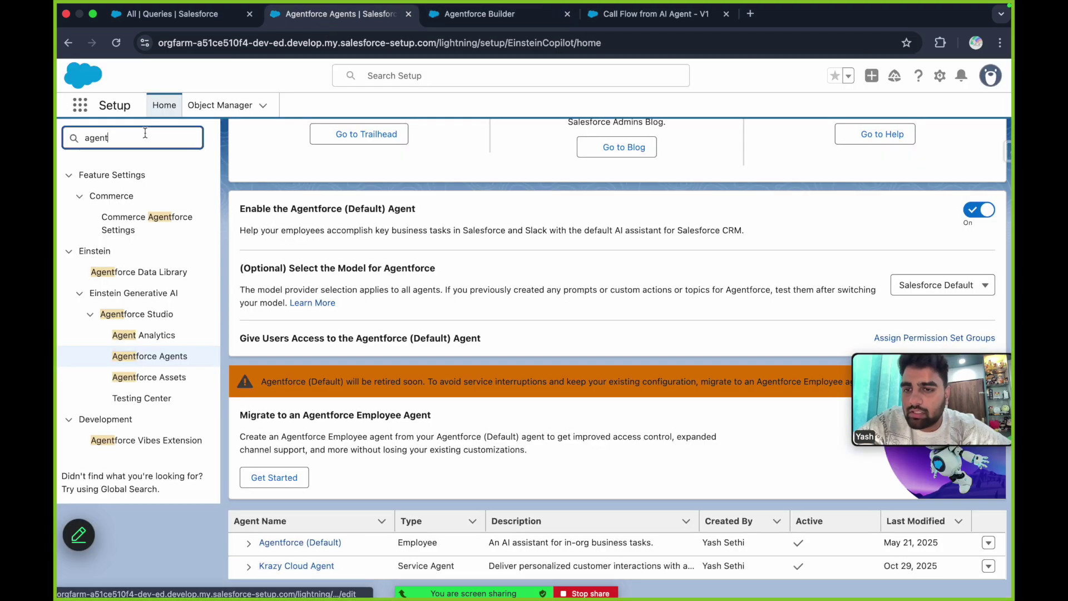
pyautogui.click(170, 373)
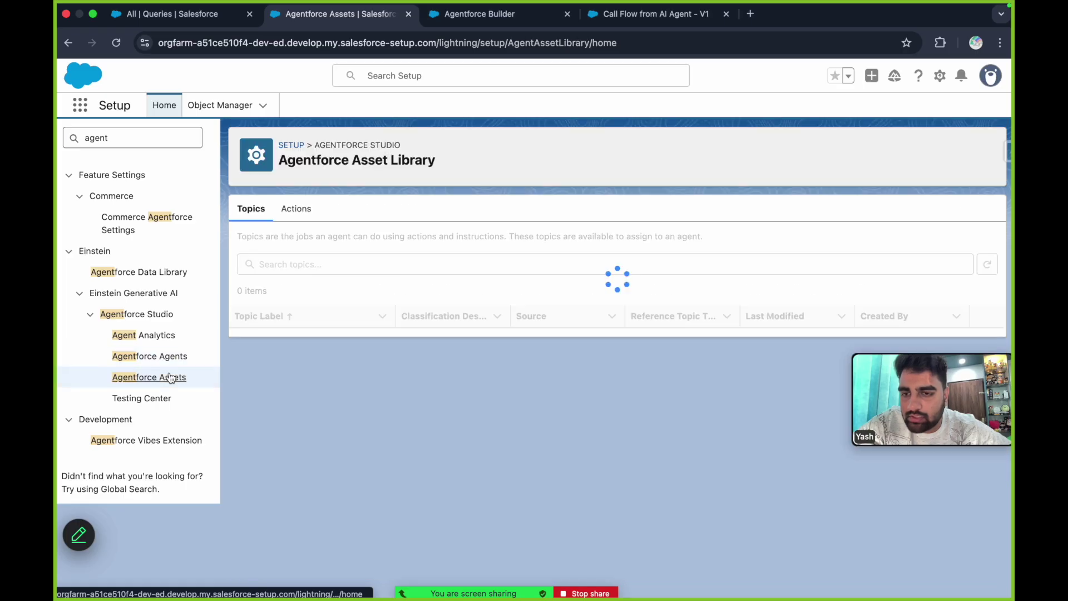
pyautogui.click(297, 214)
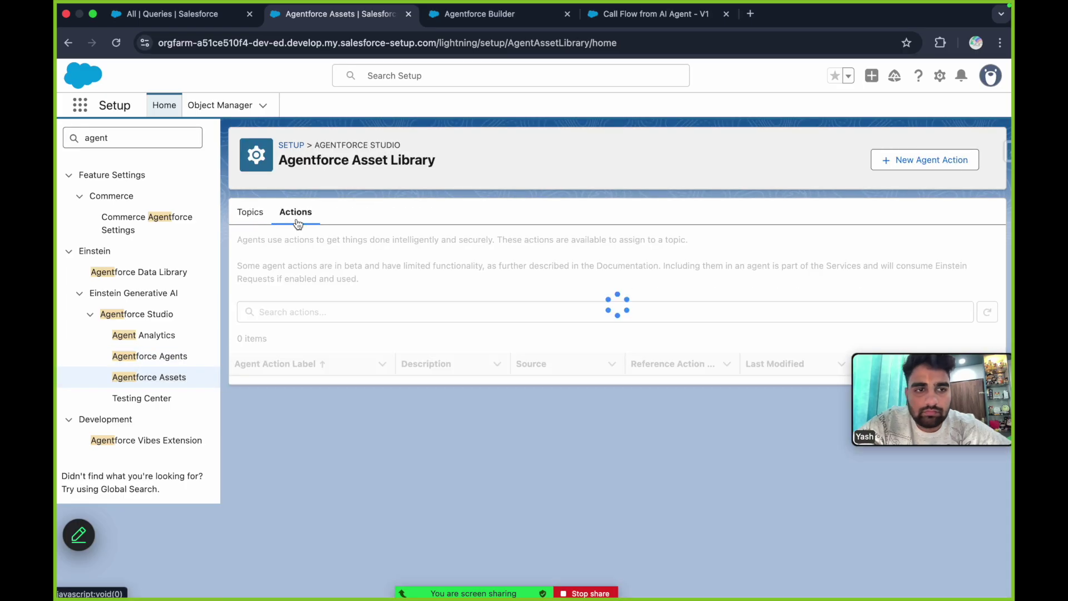
pyautogui.scroll(-5, 530, 245)
pyautogui.scroll(5, 529, 240)
pyautogui.scroll(-10, 529, 240)
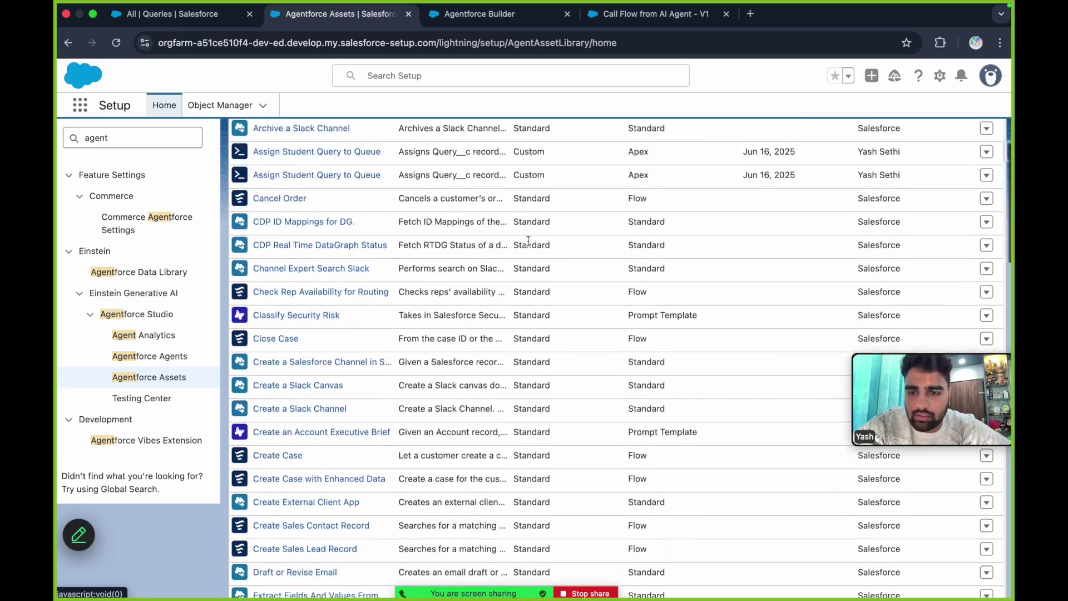
pyautogui.scroll(10, 529, 240)
# In the Call Flow from AI Agent flow, create a Text variable successMessage that is available for output.
pyautogui.click(658, 20)
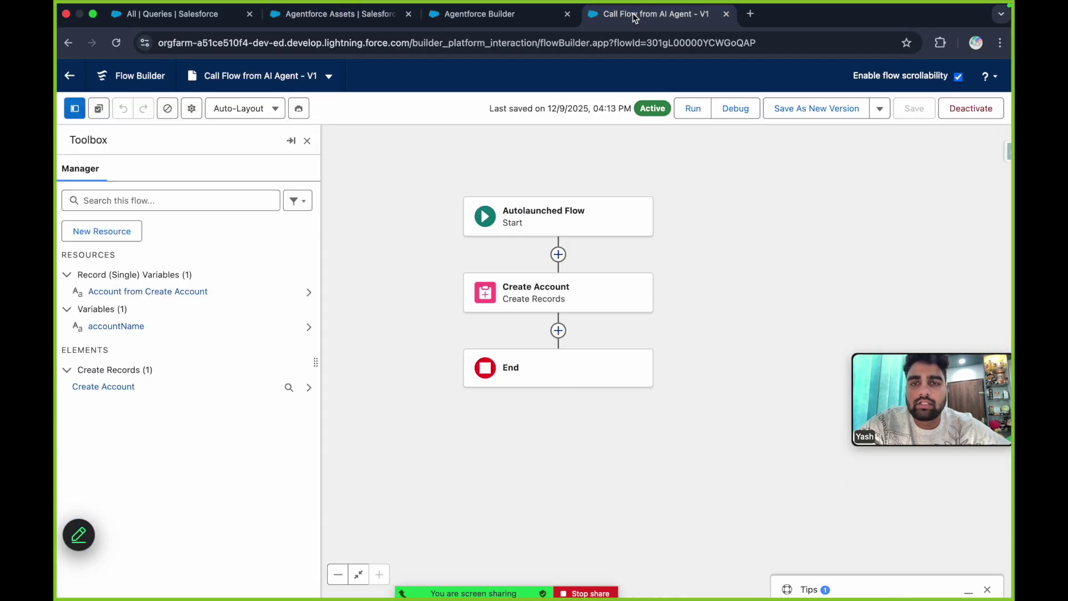
pyautogui.click(158, 201)
pyautogui.click(102, 231)
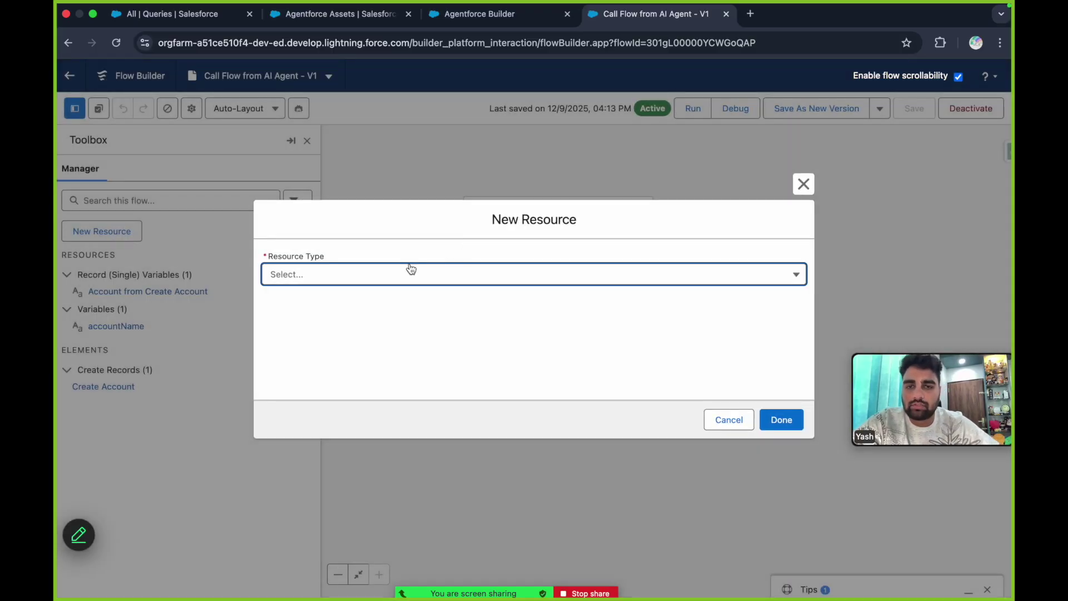
pyautogui.click(410, 273)
pyautogui.click(395, 301)
pyautogui.click(381, 307)
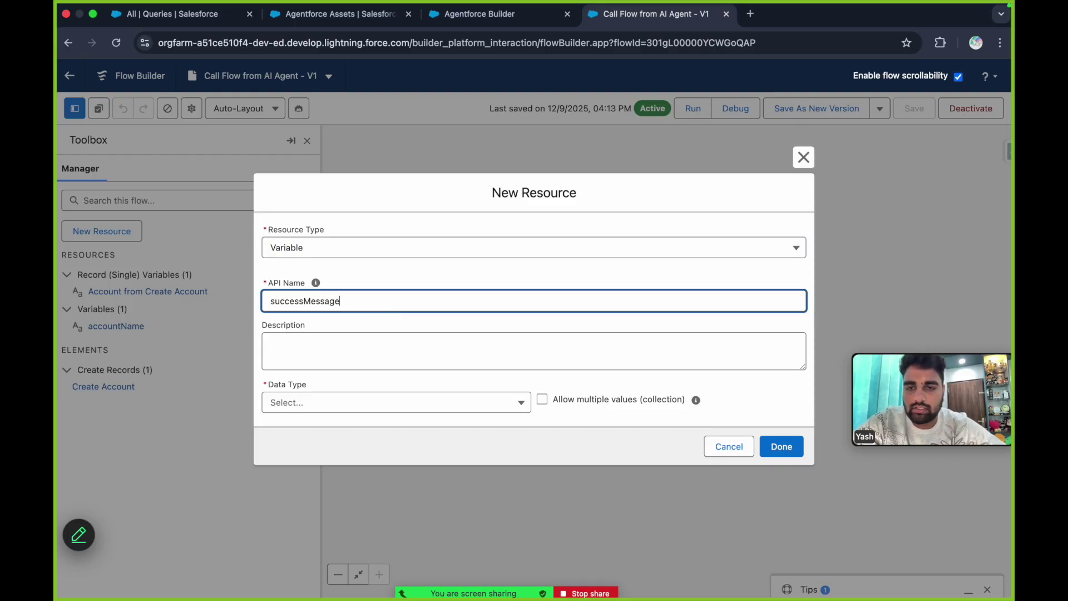
pyautogui.click(333, 403)
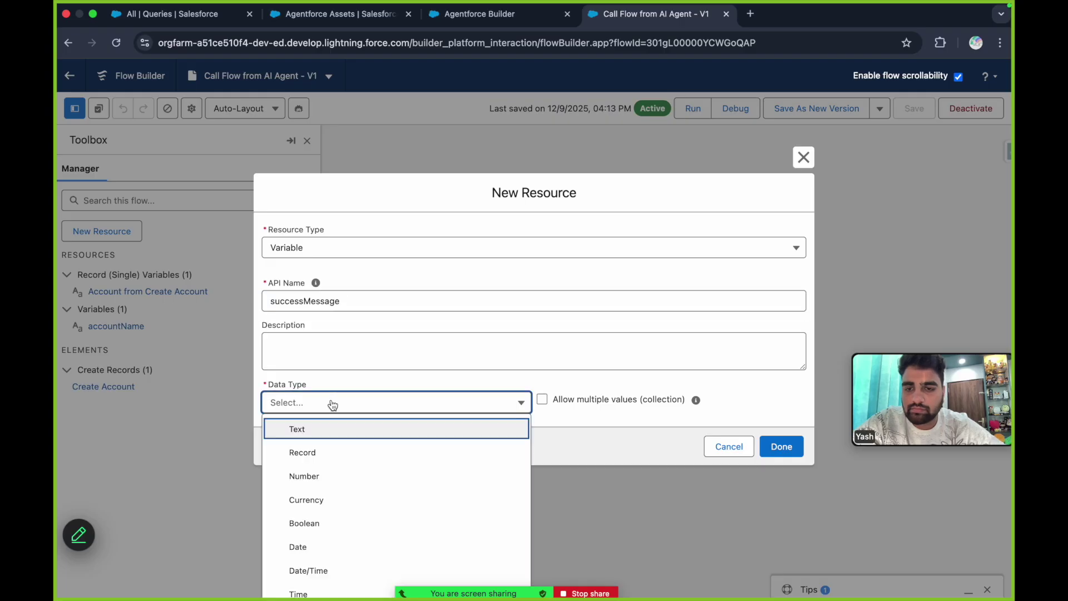
pyautogui.click(339, 430)
pyautogui.click(338, 456)
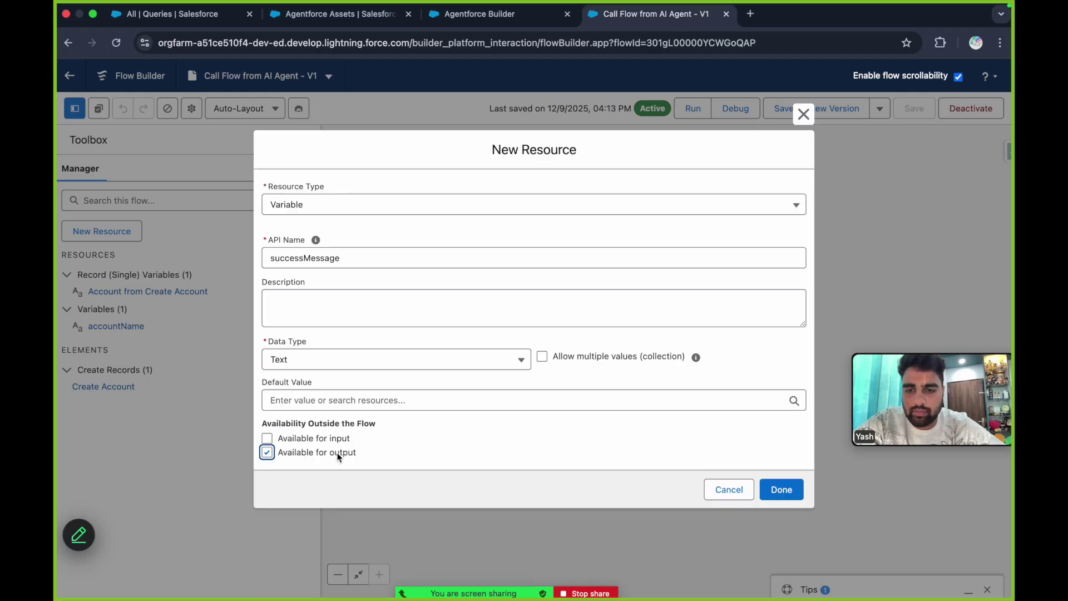
pyautogui.click(782, 489)
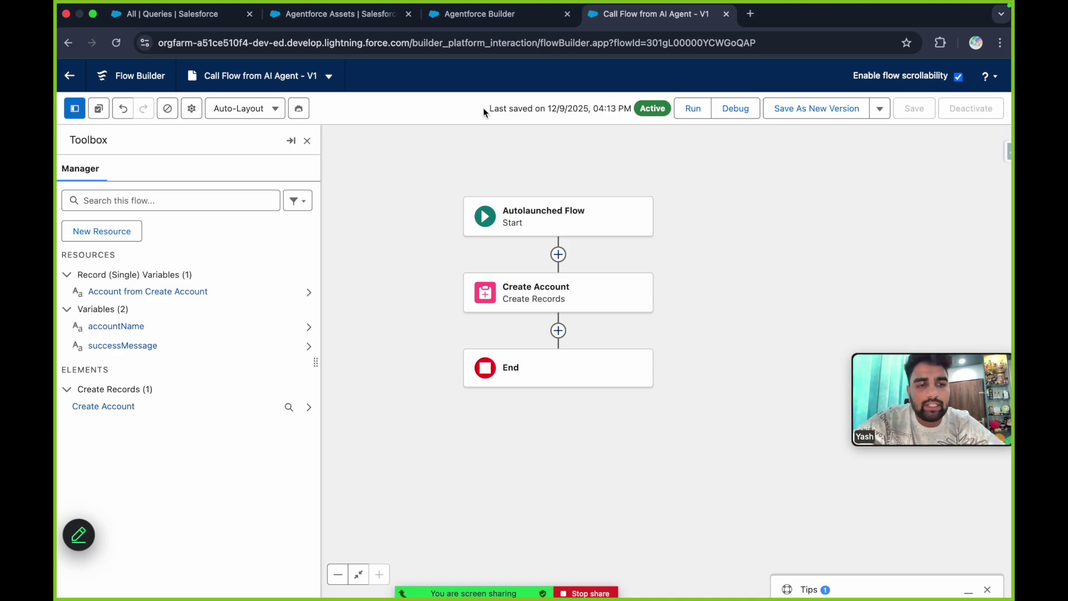
# Insert an Assignment element into the flow directly after the Create Account element.
pyautogui.click(558, 330)
pyautogui.scroll(-3, 534, 472)
pyautogui.scroll(2, 529, 468)
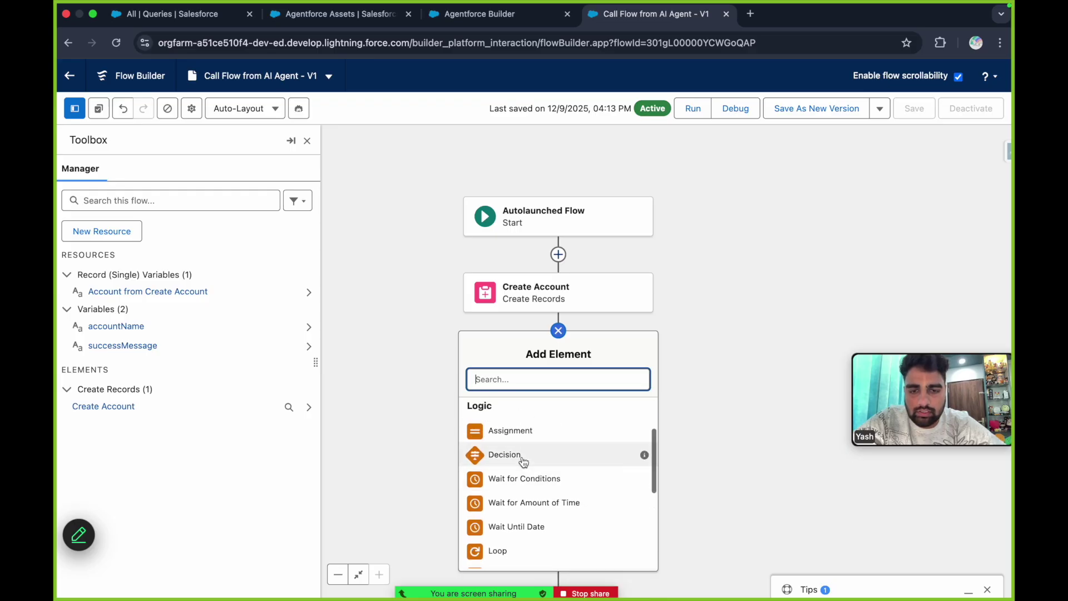
pyautogui.click(515, 429)
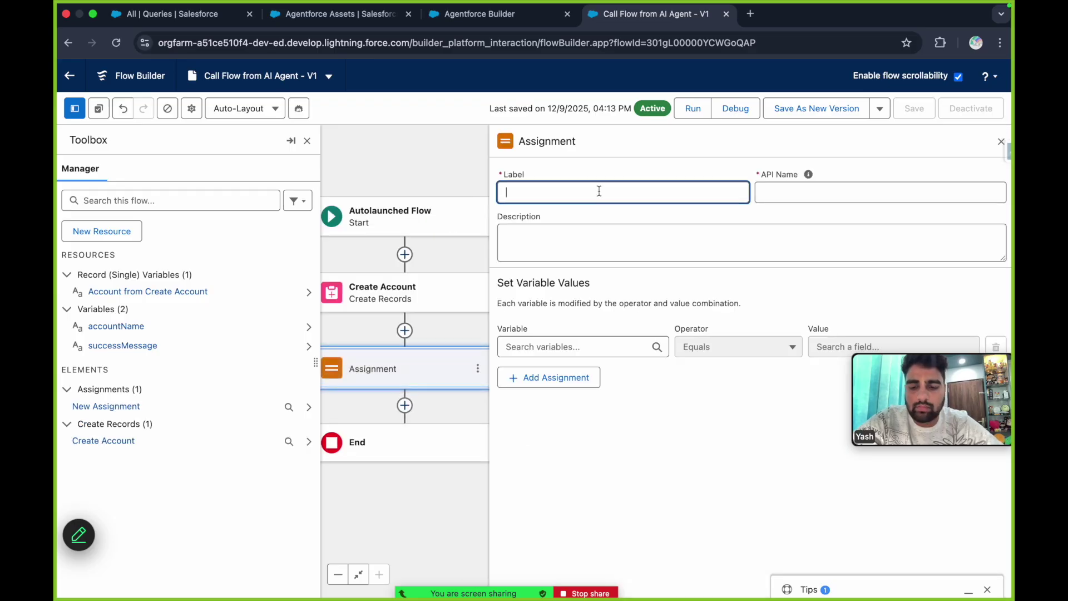
# Label the assignment "Success Message Assignment" with the API name Success_Message_Assignment.
pyautogui.write('Succes')
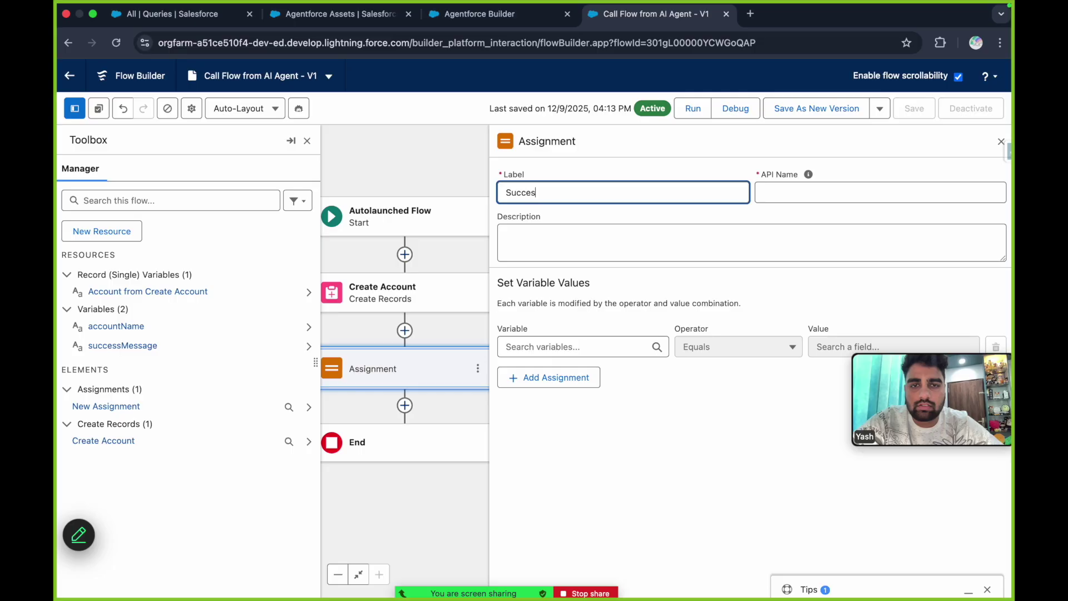
pyautogui.write('s Message A')
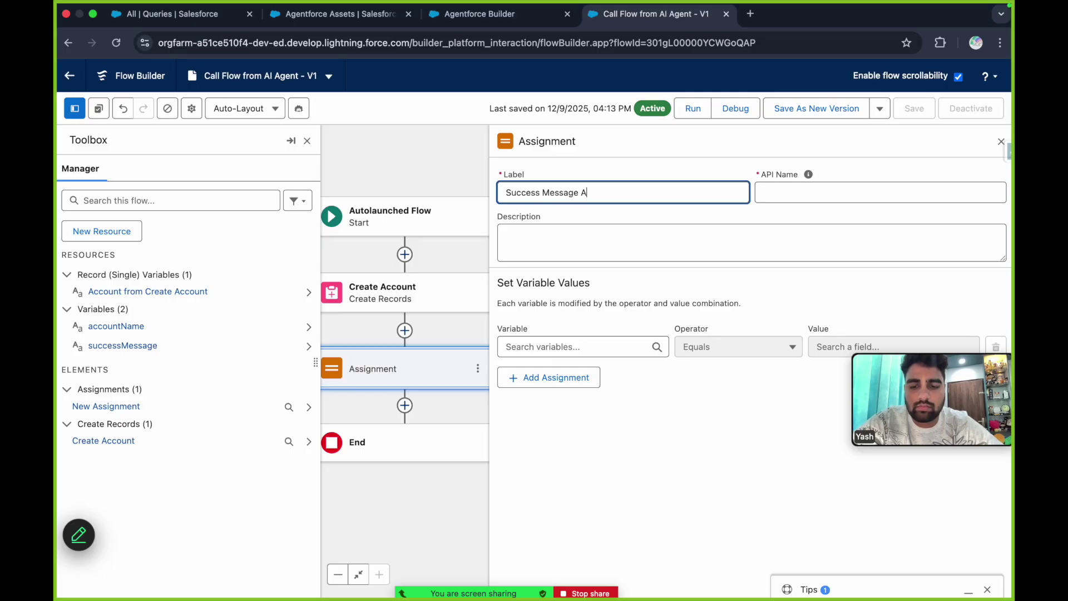
pyautogui.write('ssig')
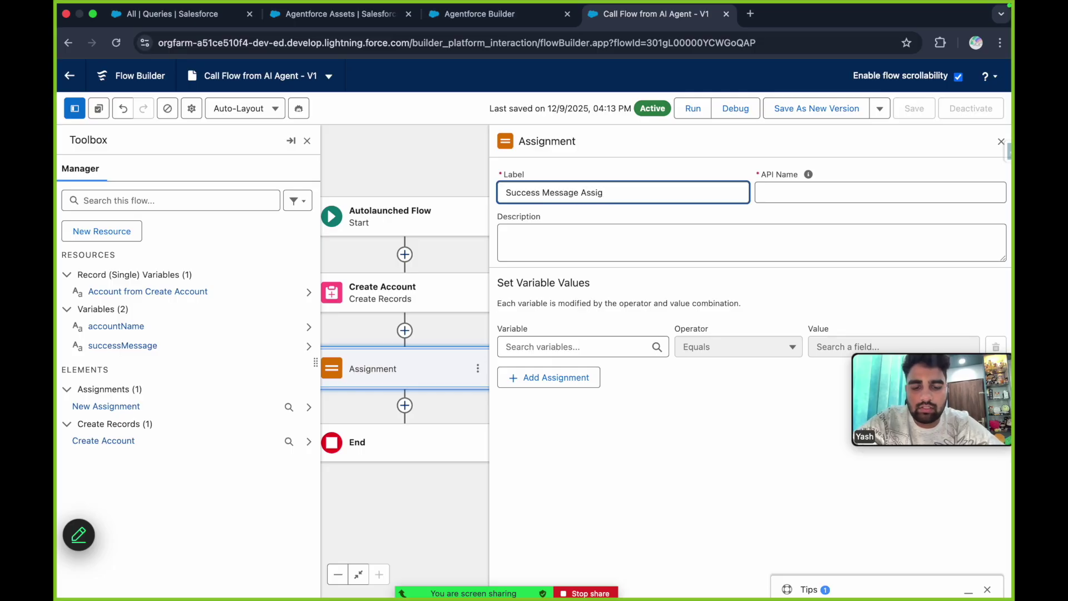
pyautogui.write('nemnt')
pyautogui.press('BackSpace')
pyautogui.press('BackSpace')
pyautogui.press('BackSpace')
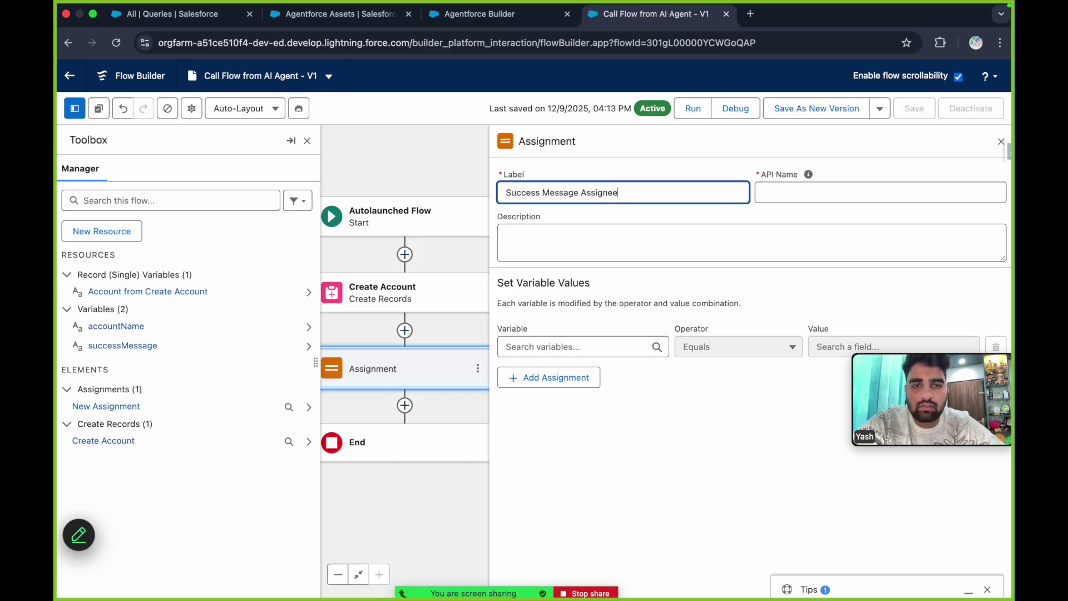
pyautogui.write('ment')
pyautogui.click(827, 192)
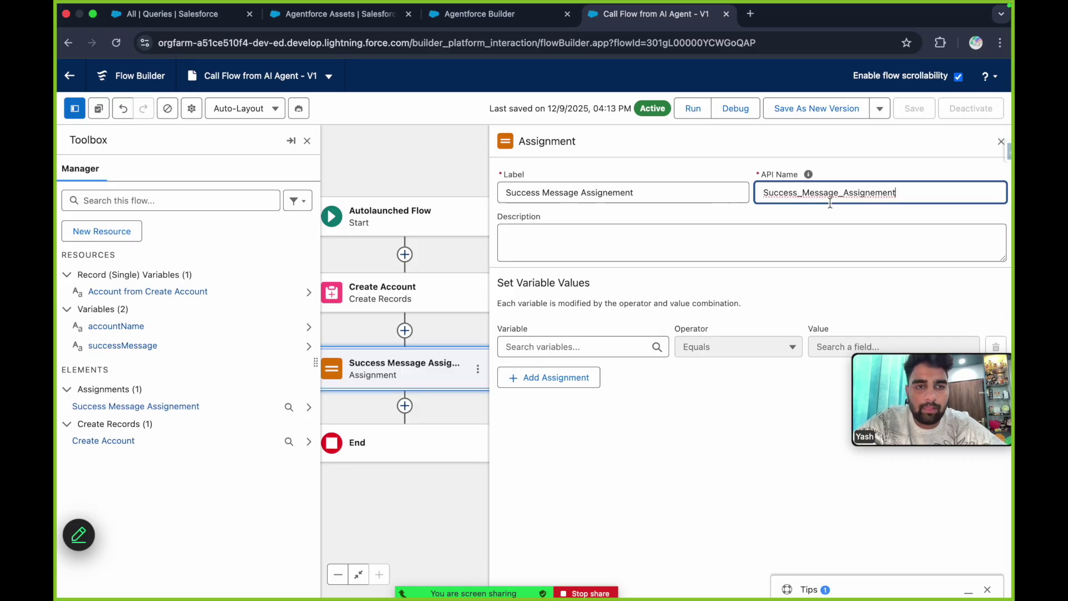
pyautogui.click(873, 195)
pyautogui.press('BackSpace')
pyautogui.click(612, 193)
pyautogui.press('BackSpace')
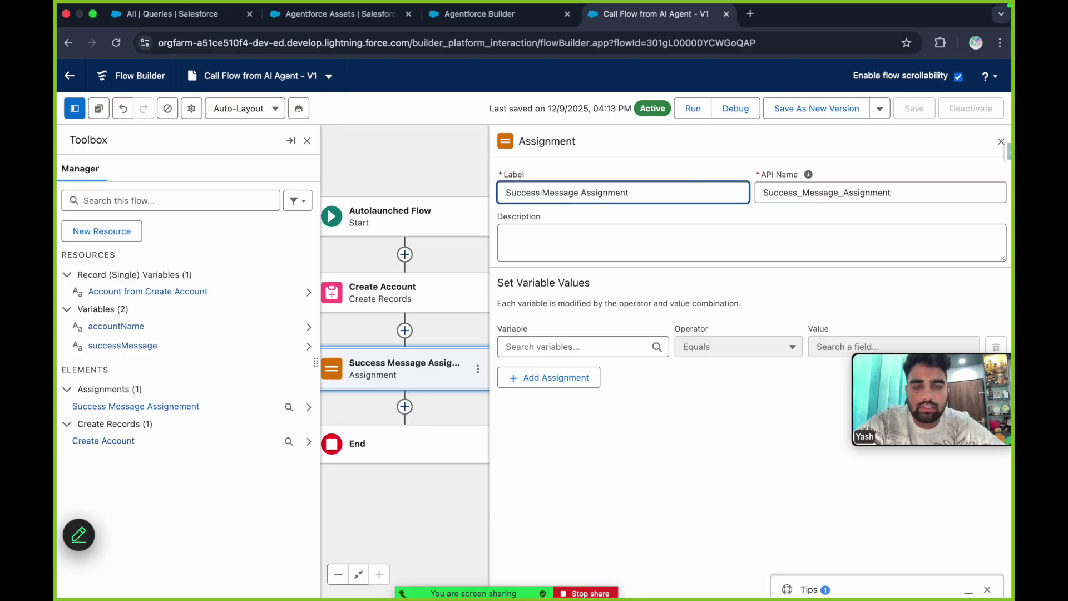
# Set the assignment to add the text "Record has been created Successfully" to the successMessage variable.
pyautogui.click(598, 347)
pyautogui.write('succ')
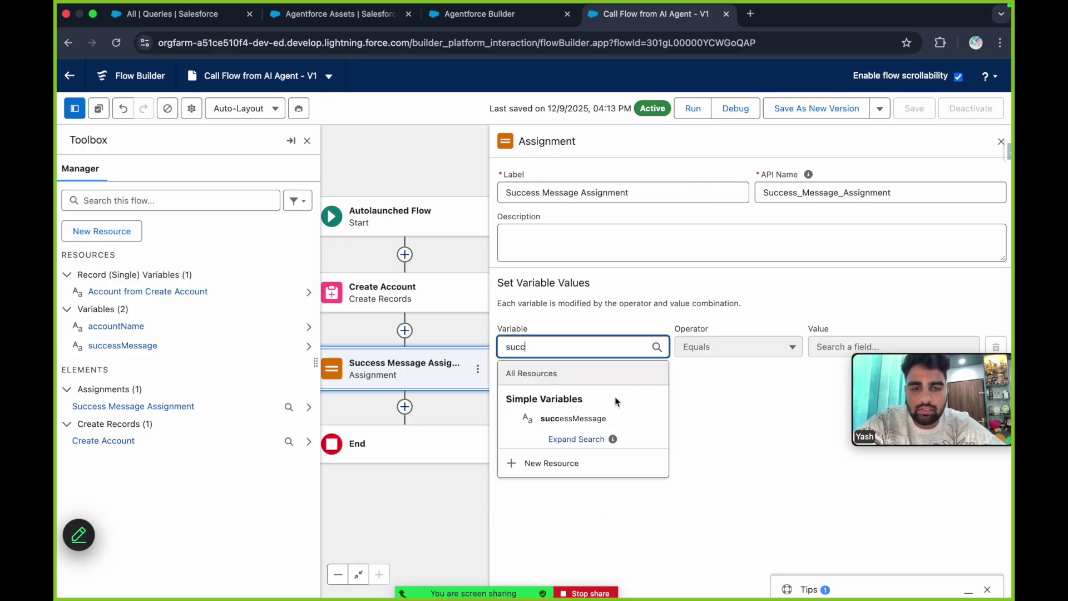
pyautogui.click(574, 418)
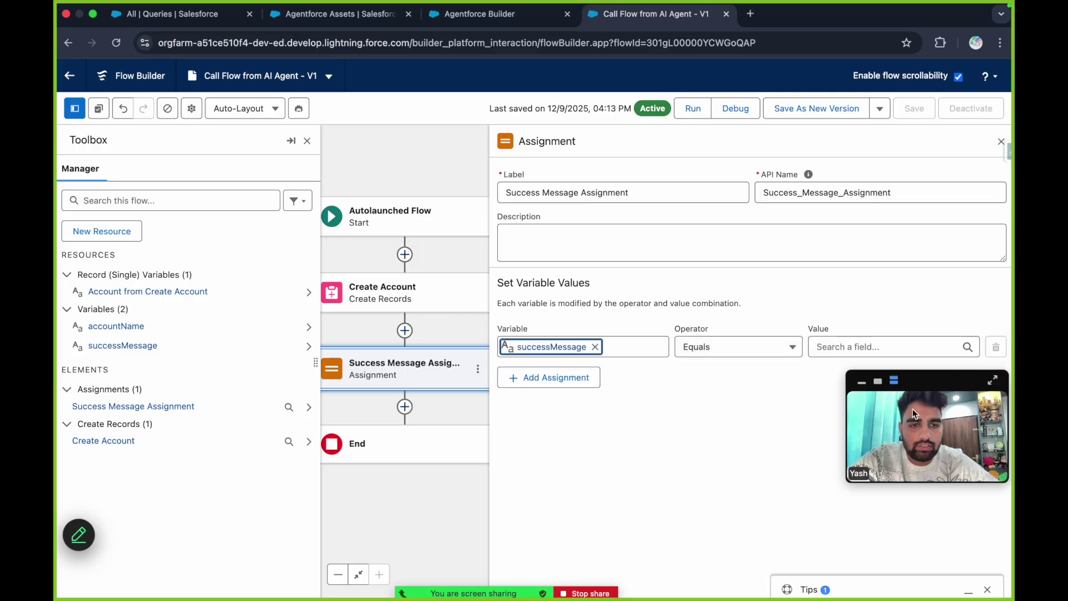
pyautogui.click(779, 346)
pyautogui.click(738, 398)
pyautogui.click(856, 350)
pyautogui.write('R')
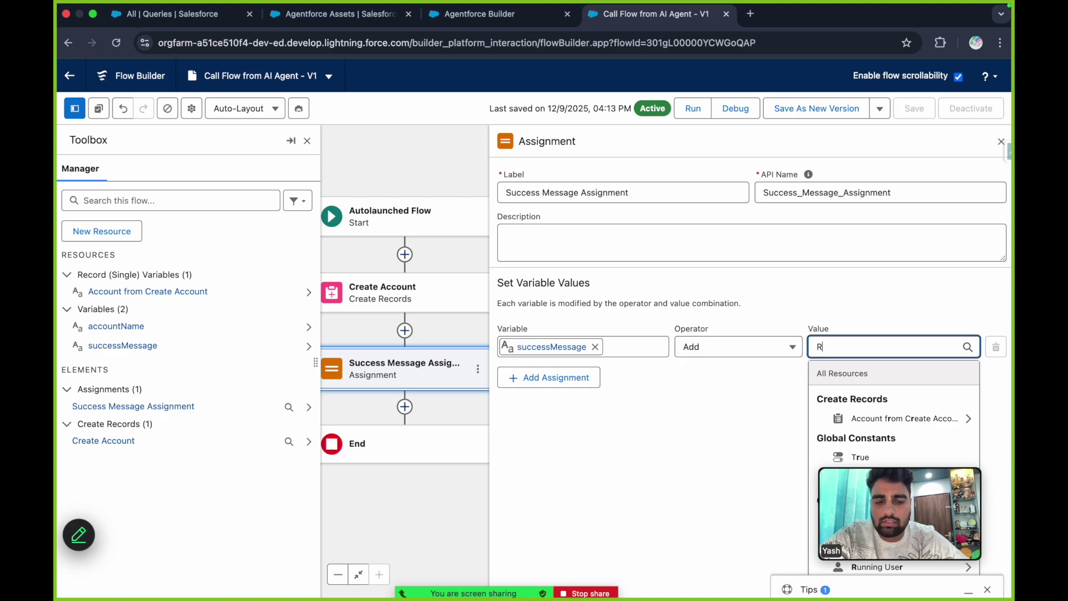
pyautogui.write('ecord has b')
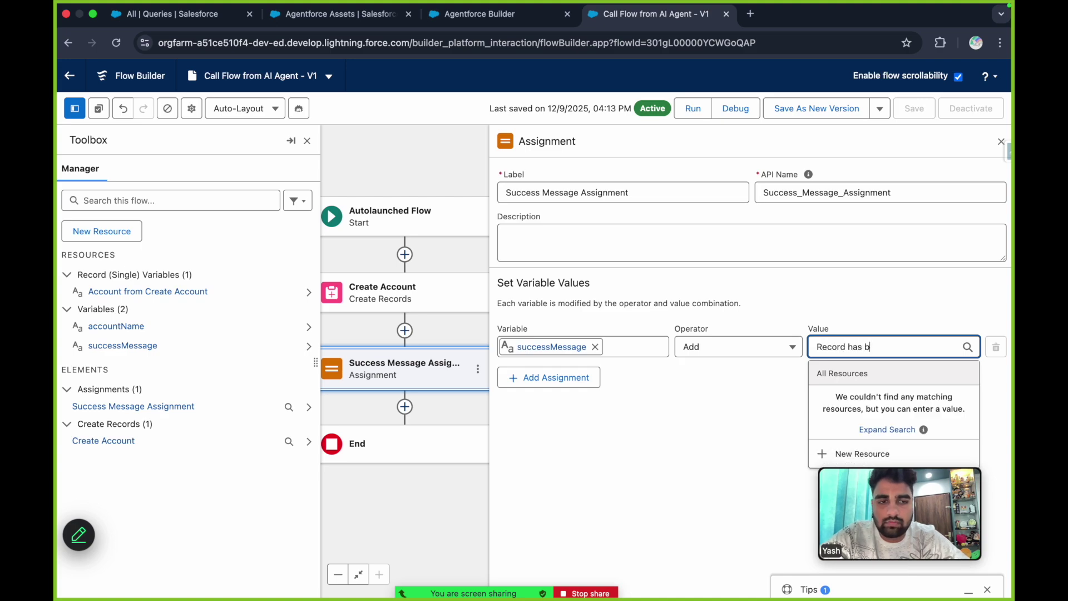
pyautogui.write('een created ')
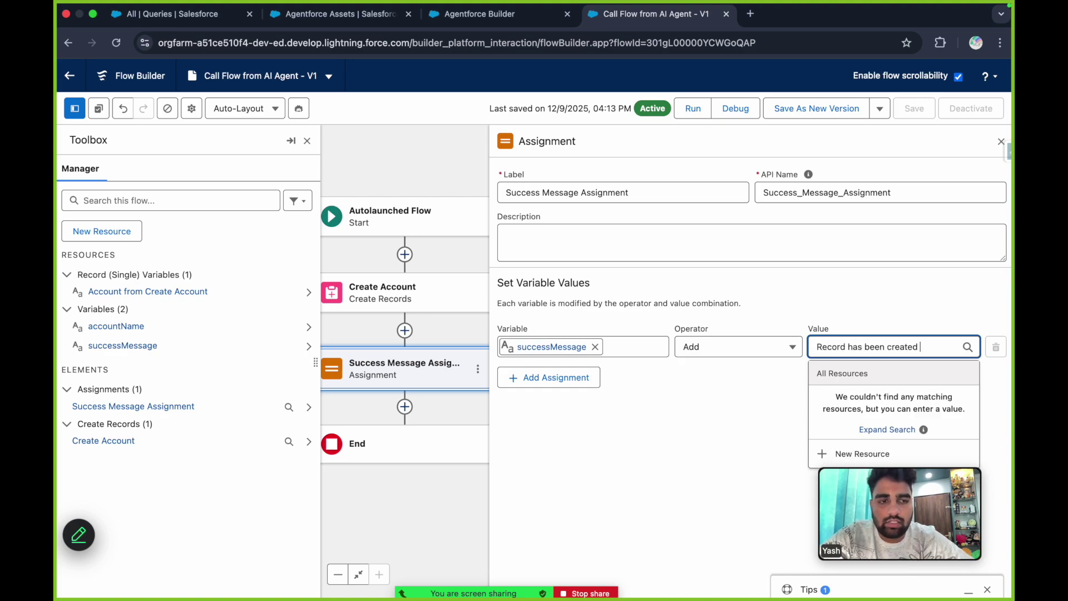
pyautogui.write('Succes')
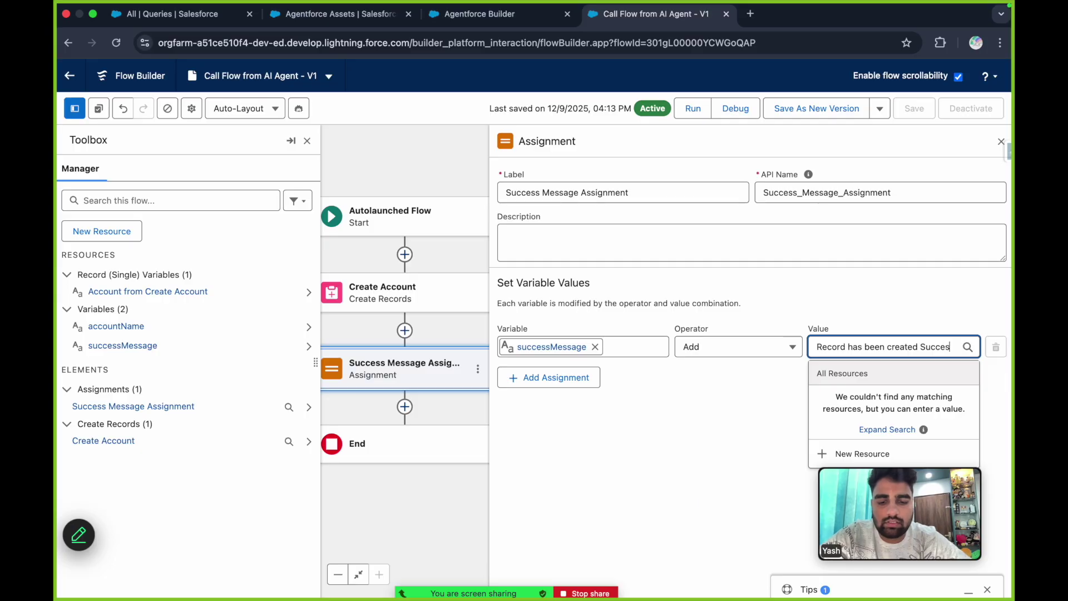
pyautogui.write('sfully')
pyautogui.click(883, 300)
# Save the flow as a new version and activate it.
pyautogui.click(815, 110)
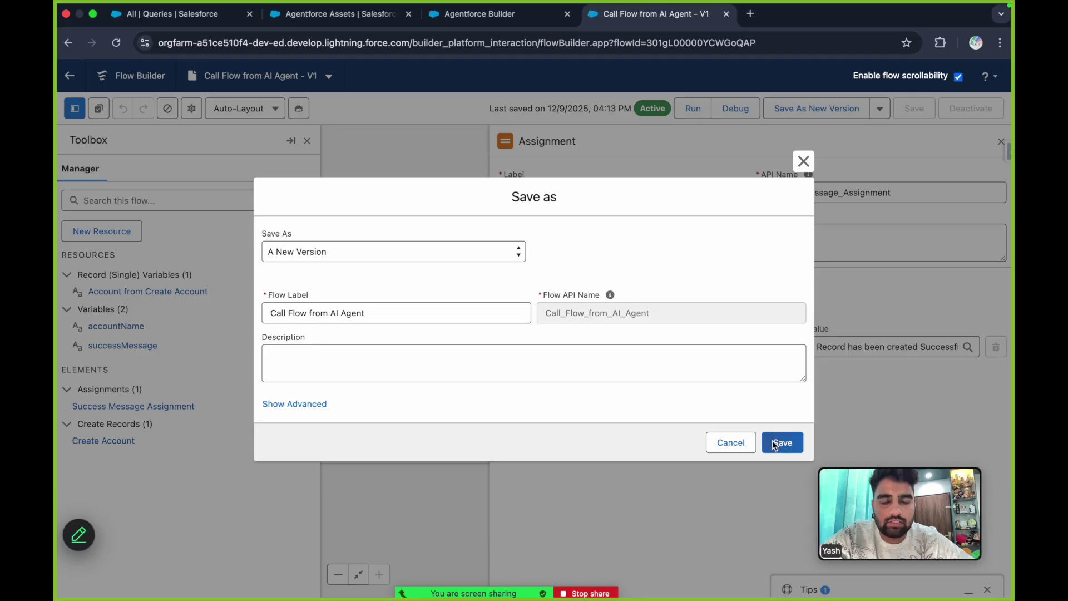
pyautogui.click(780, 441)
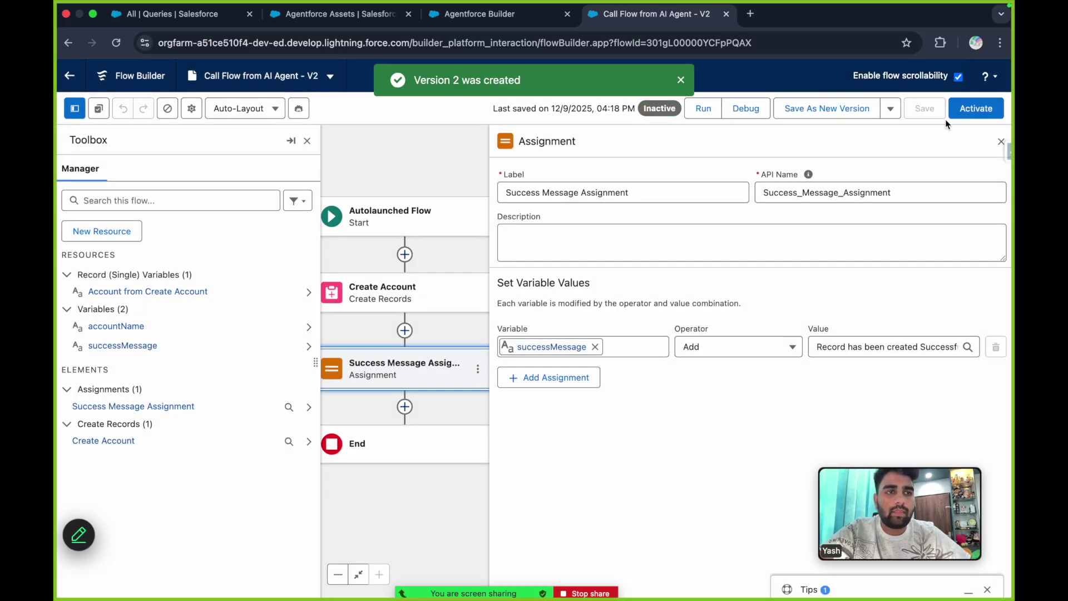
pyautogui.click(981, 107)
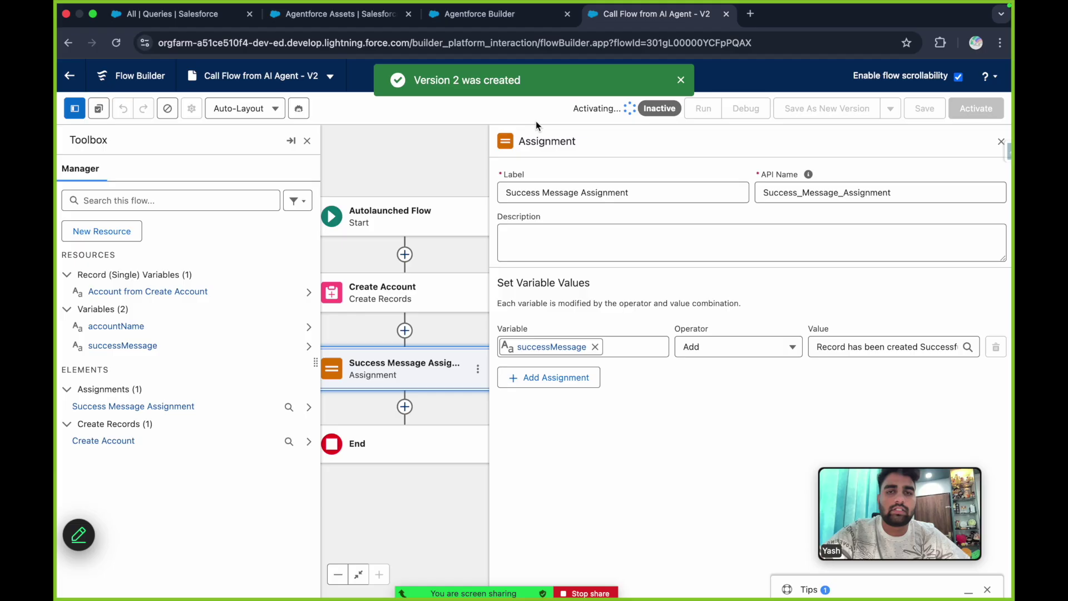
pyautogui.click(681, 82)
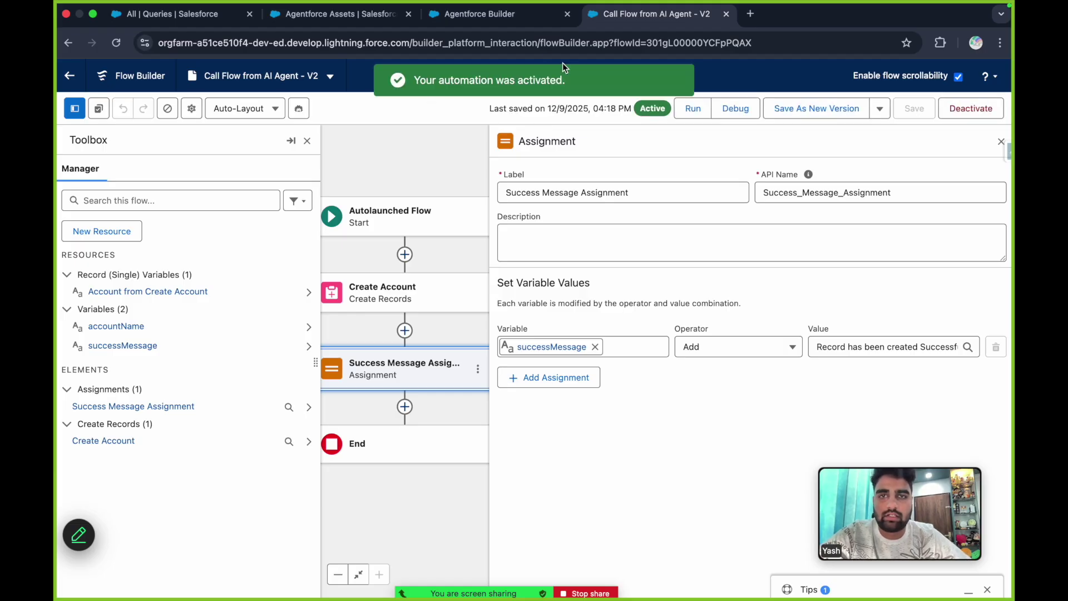
# Switch back to the Krazy Cloud Agent in Agentforce Builder and reload the page, discarding the newly started action.
pyautogui.click(485, 22)
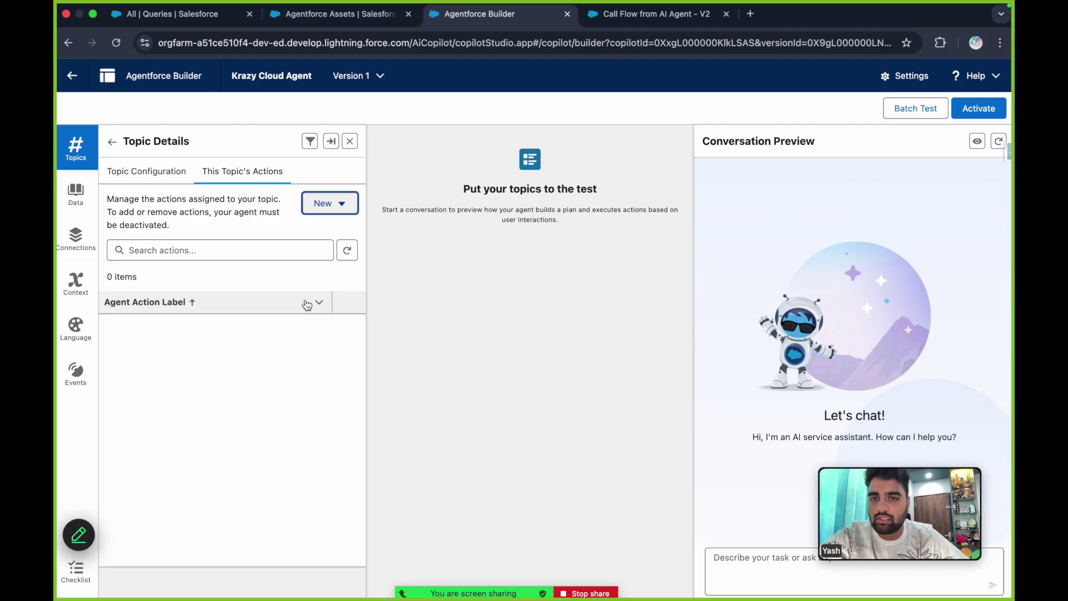
pyautogui.click(336, 205)
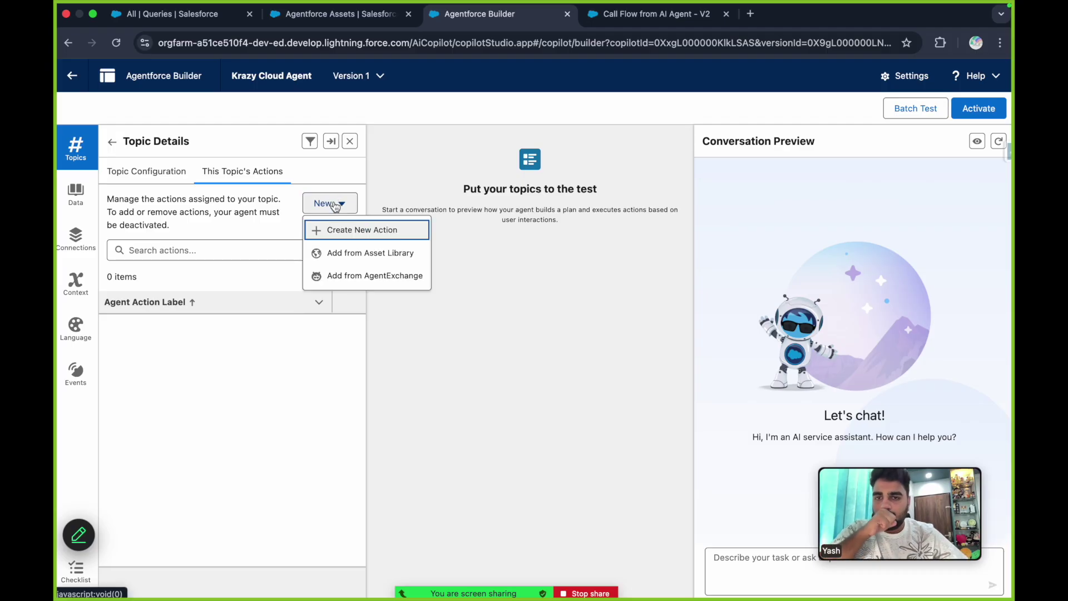
pyautogui.click(363, 232)
pyautogui.click(349, 272)
pyautogui.click(859, 105)
pyautogui.click(116, 43)
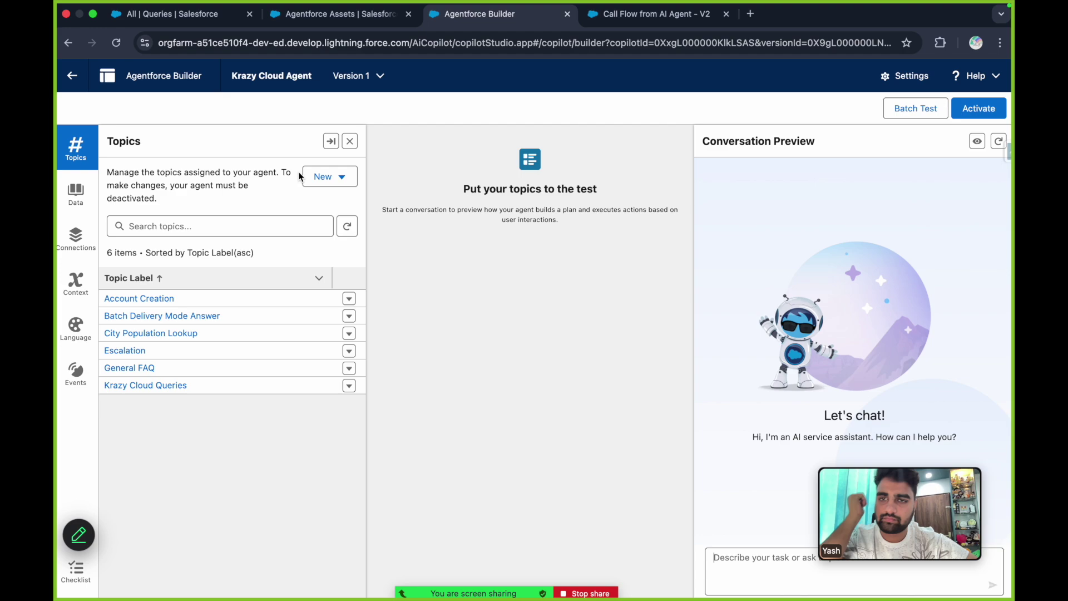
# Start a new action in the Account Creation topic that references the flow Call Flow from AI Agent, and continue to its configuration.
pyautogui.click(144, 299)
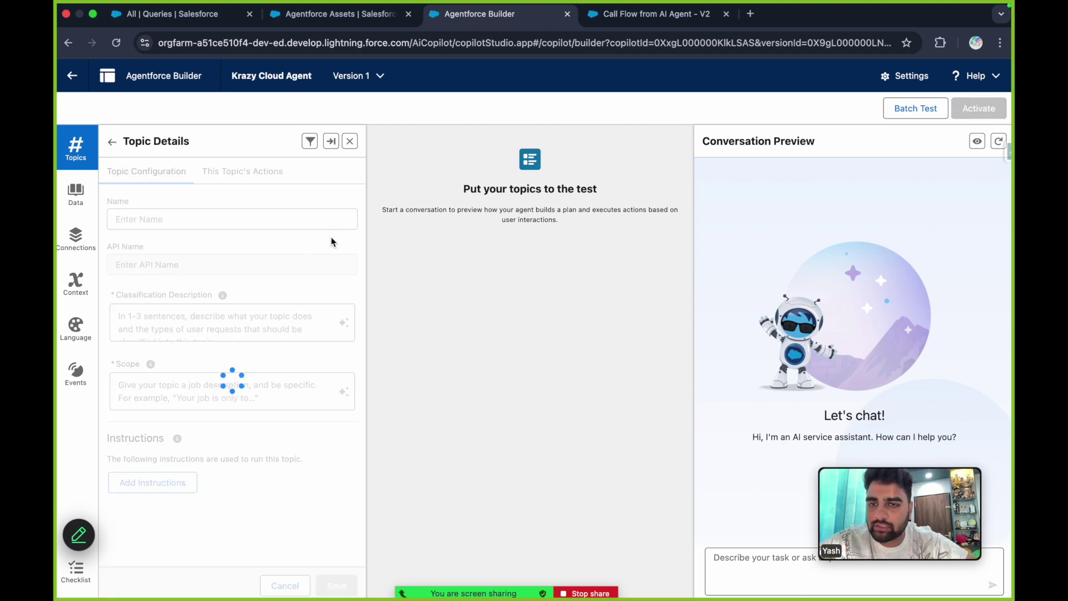
pyautogui.click(252, 174)
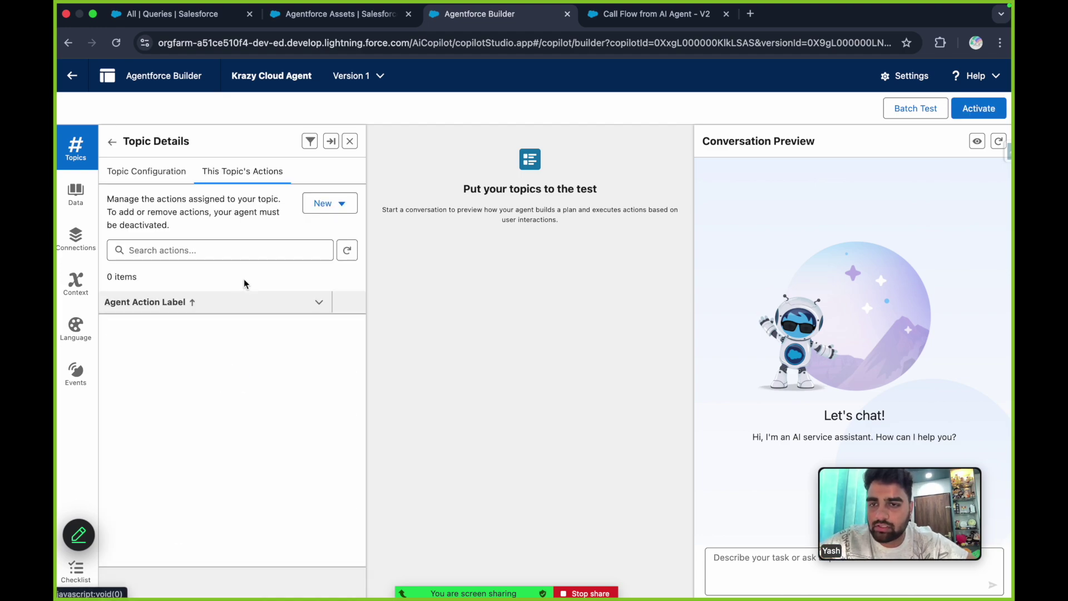
pyautogui.click(338, 206)
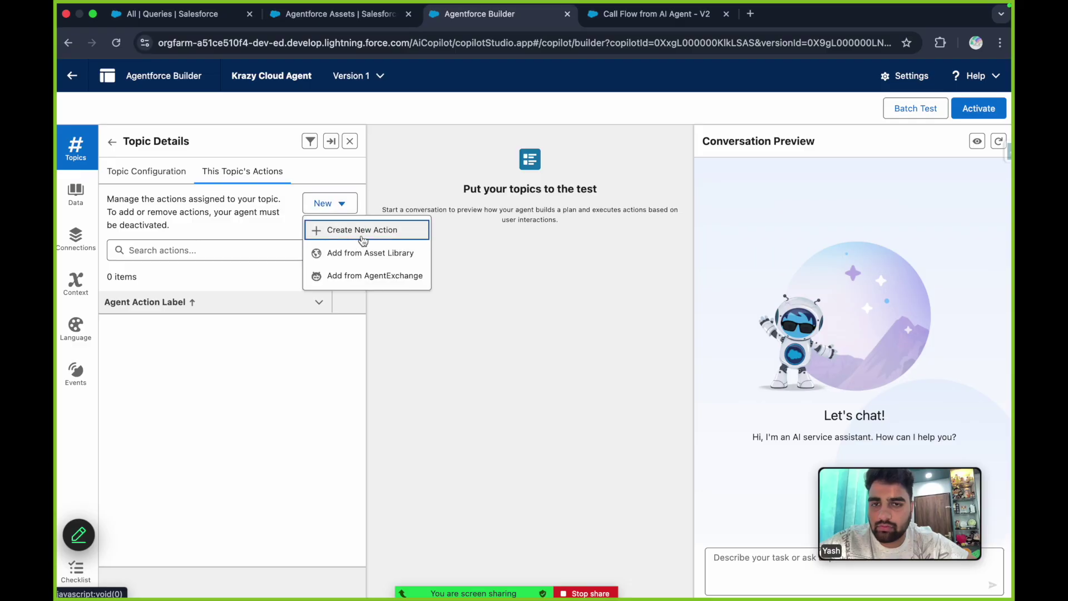
pyautogui.click(360, 235)
pyautogui.click(368, 271)
pyautogui.click(315, 350)
pyautogui.click(357, 318)
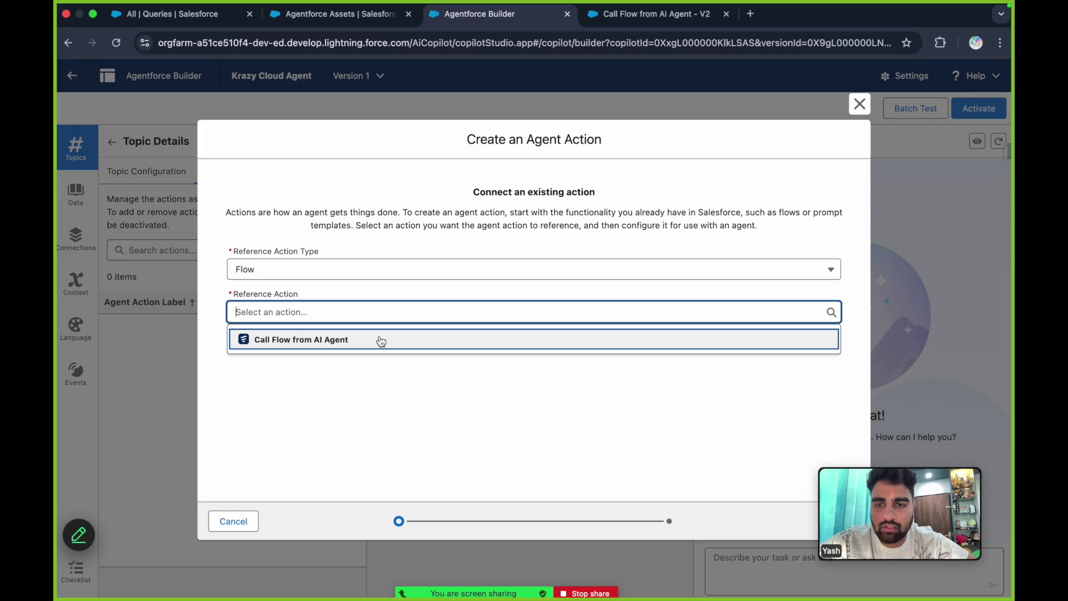
pyautogui.click(380, 341)
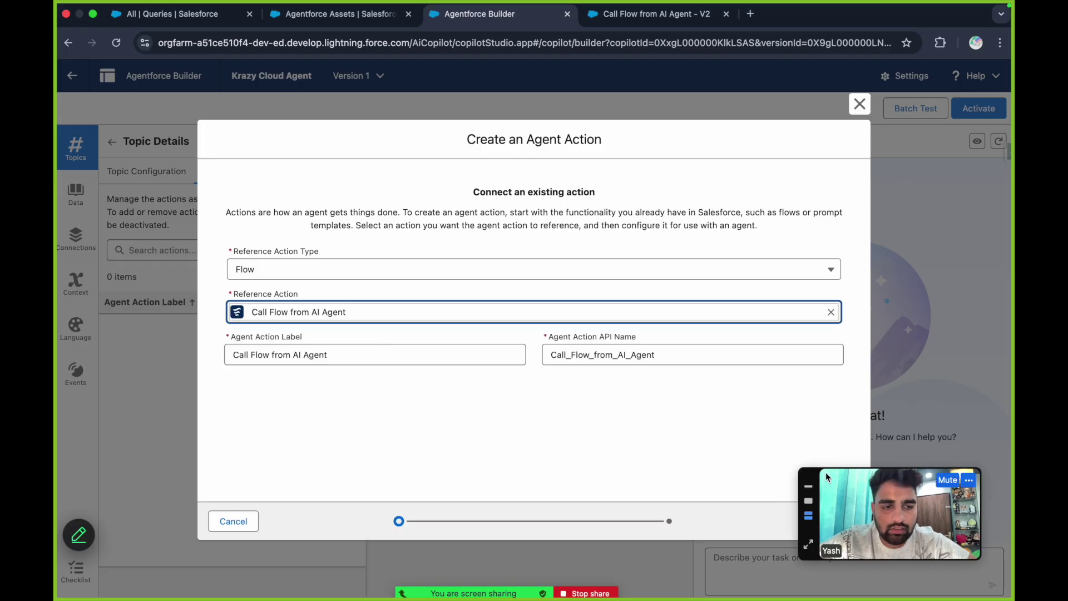
pyautogui.click(833, 515)
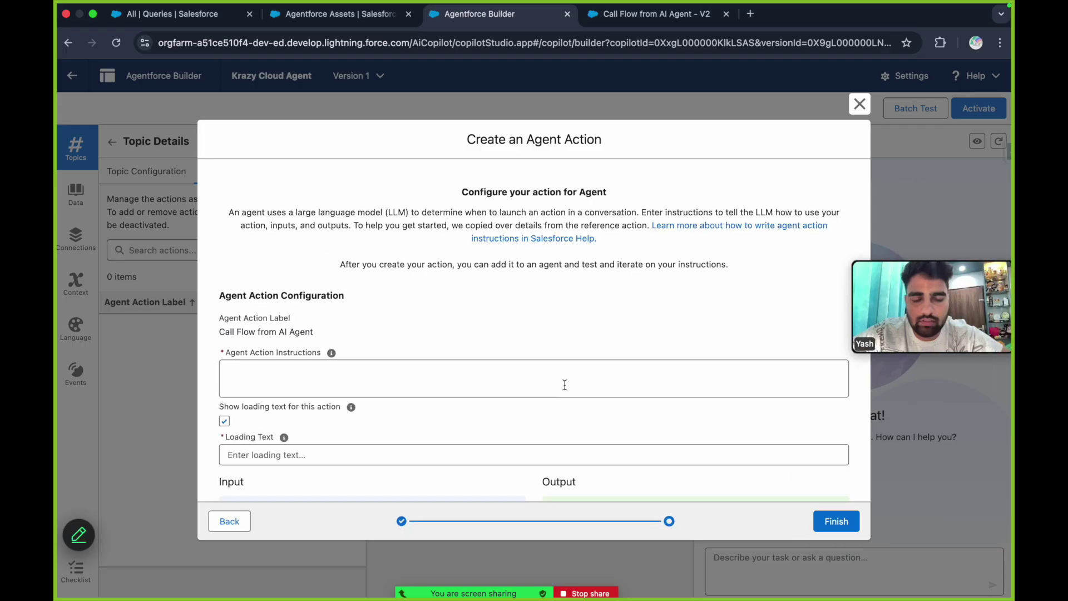
# Set the agent action instructions to "Call this flow to create an account." and the loading text to "Creating Account for you..".
pyautogui.click(390, 379)
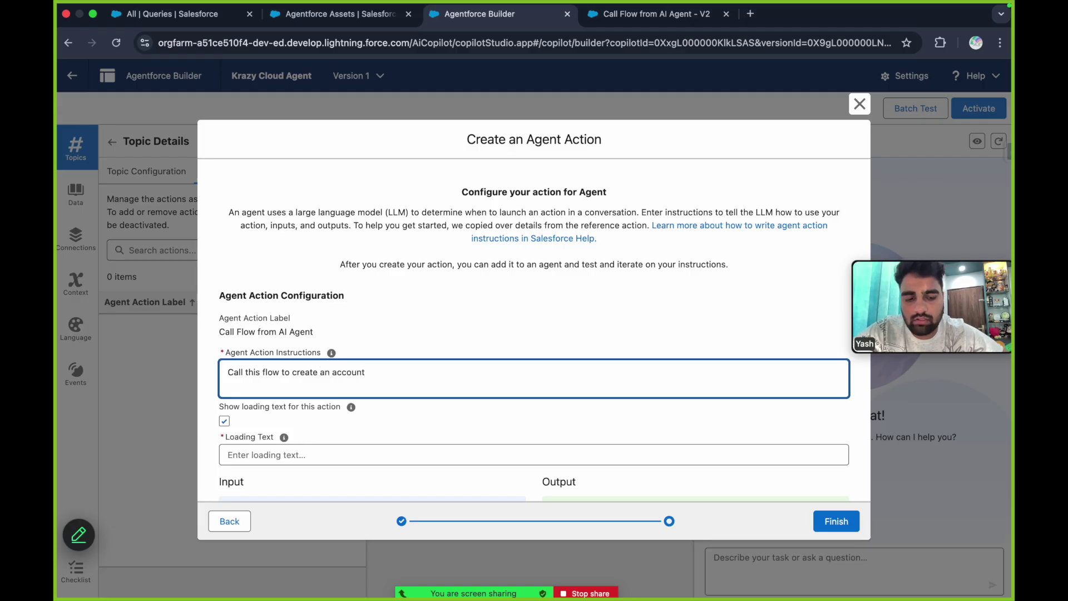
pyautogui.scroll(-4, 336, 362)
pyautogui.click(300, 240)
pyautogui.write('Creating Account for you..')
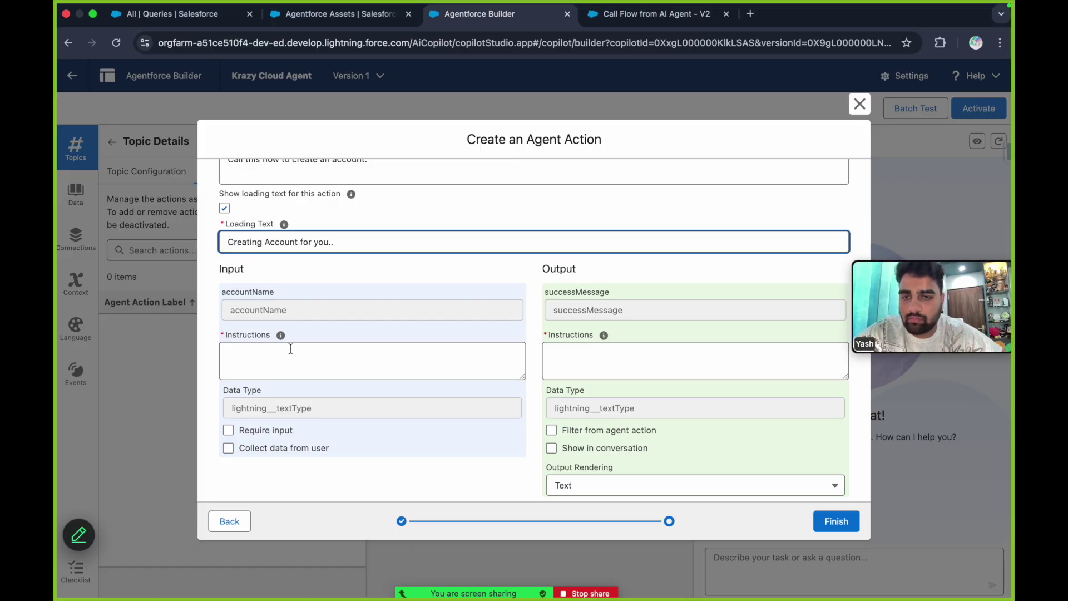
# Set the accountName input's instructions to "This is a required field." and mark the input as required.
pyautogui.click(290, 349)
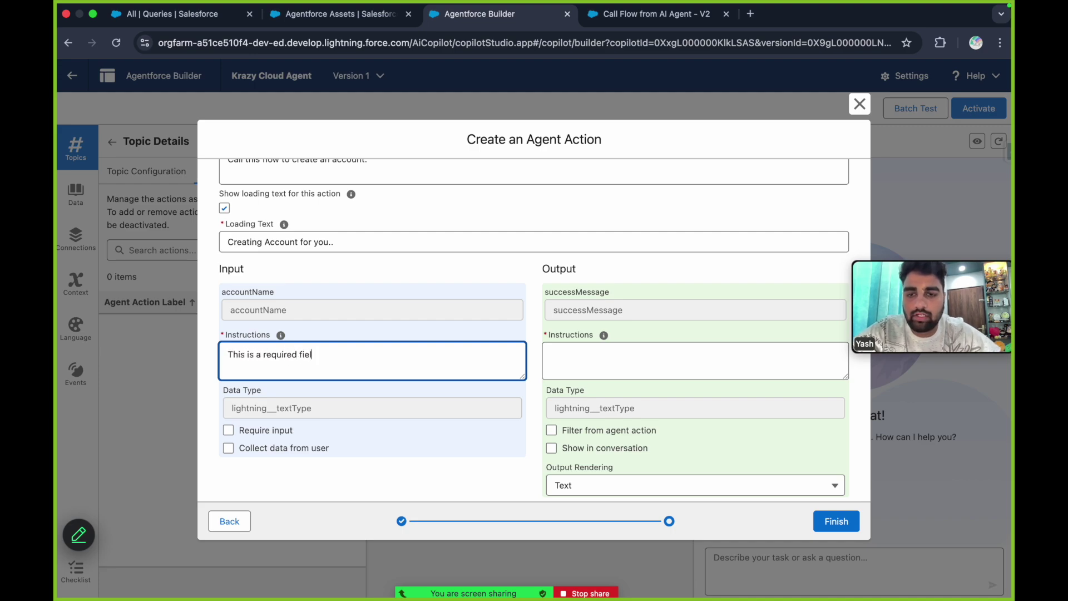
pyautogui.click(274, 431)
# Set the successMessage output's instructions to "Output to the use", have it shown in the conversation, and finish creating the action.
pyautogui.click(581, 356)
pyautogui.write('O')
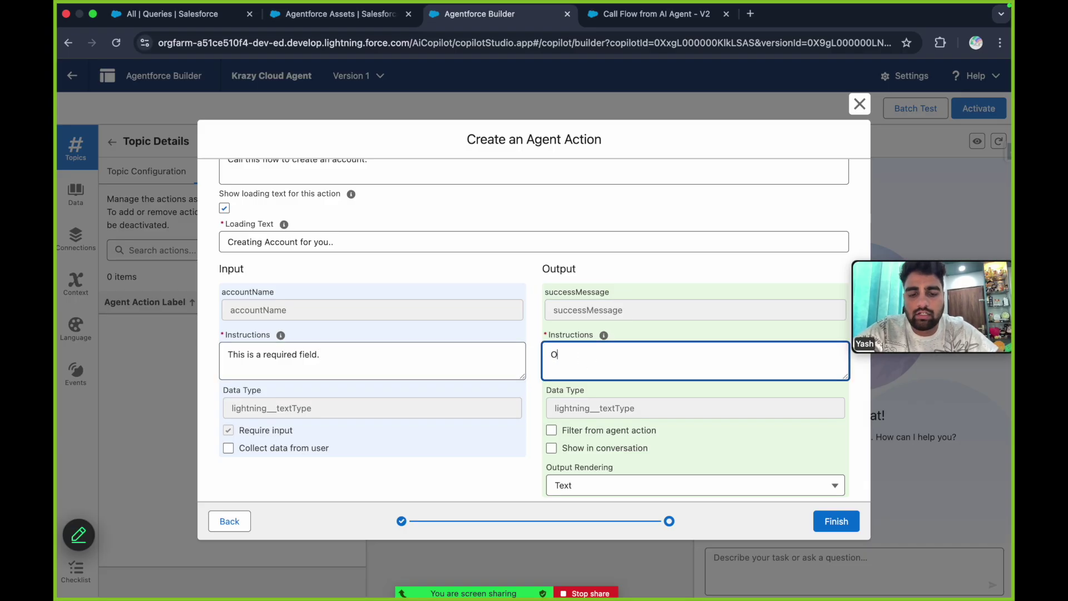
pyautogui.write('utput to the ')
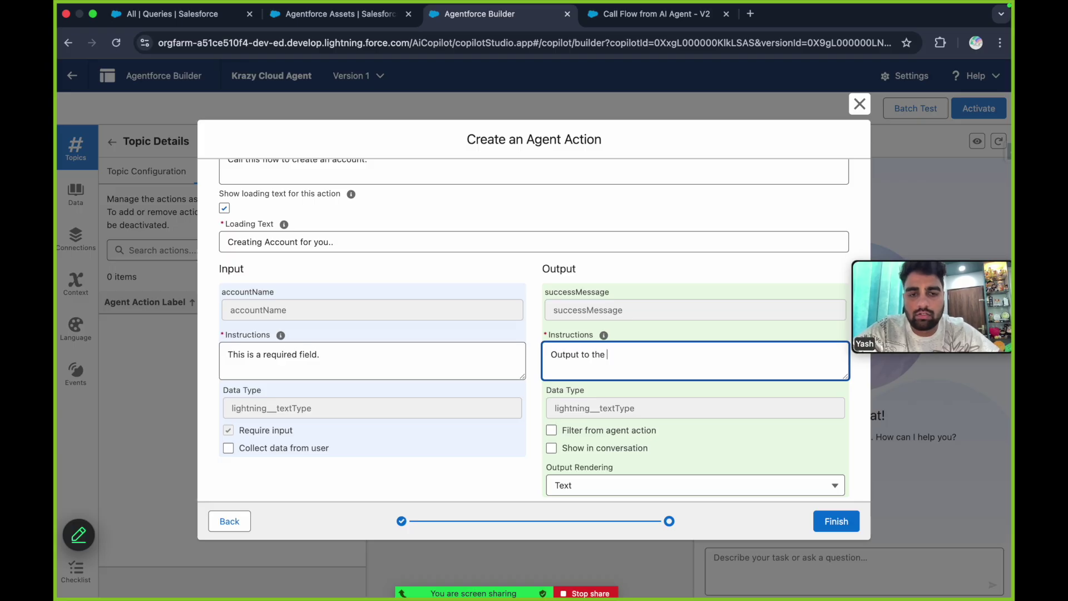
pyautogui.write('use')
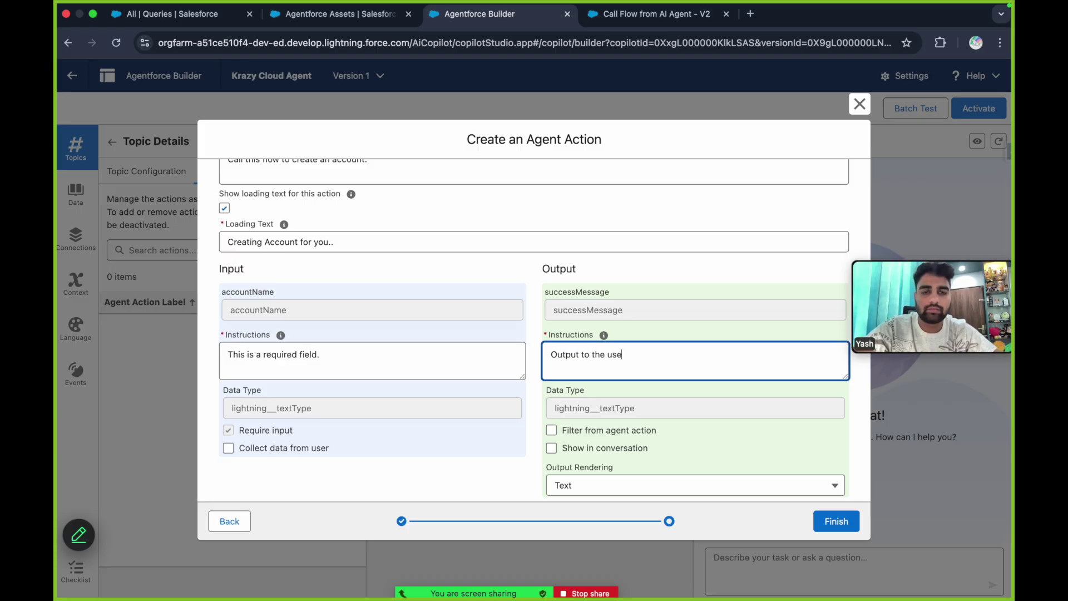
pyautogui.click(589, 450)
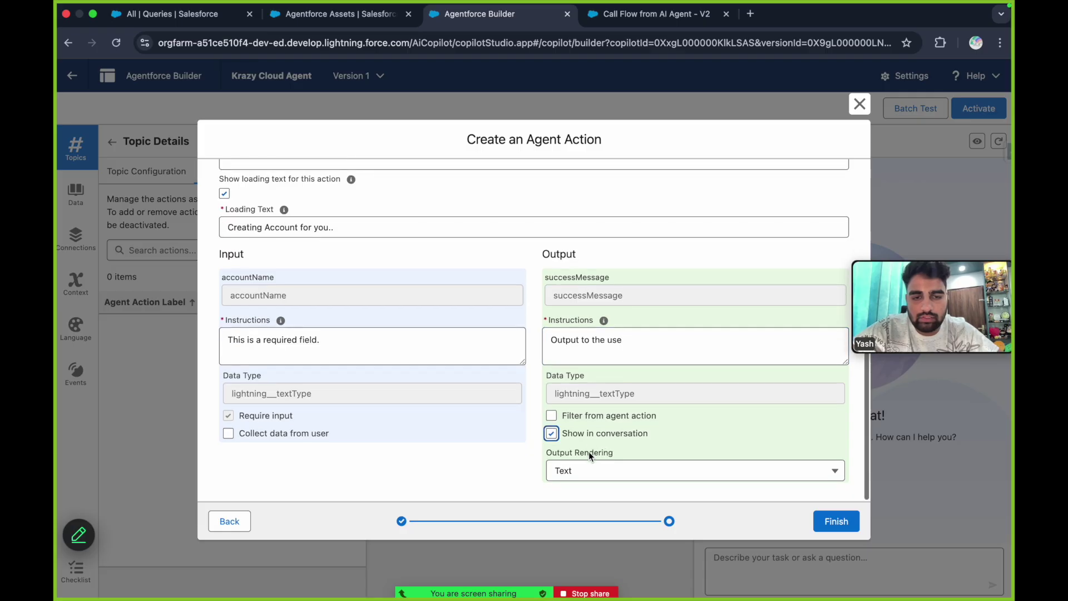
pyautogui.click(830, 522)
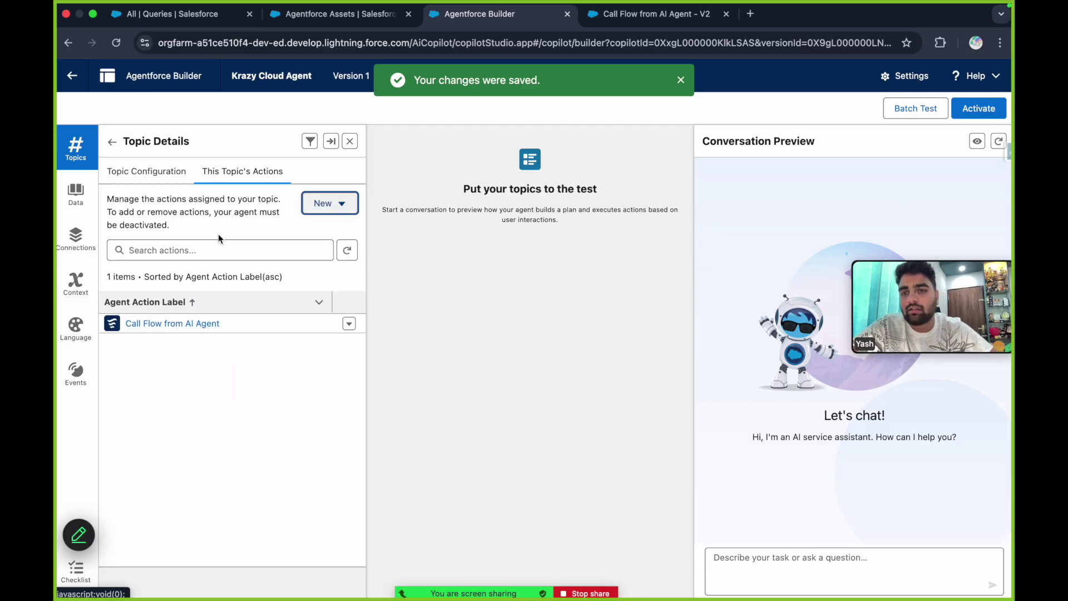
# Restart the conversation preview from the Account Creation topic's configuration and send the agent the message "create an accoutn. for me".
pyautogui.click(158, 174)
pyautogui.click(998, 141)
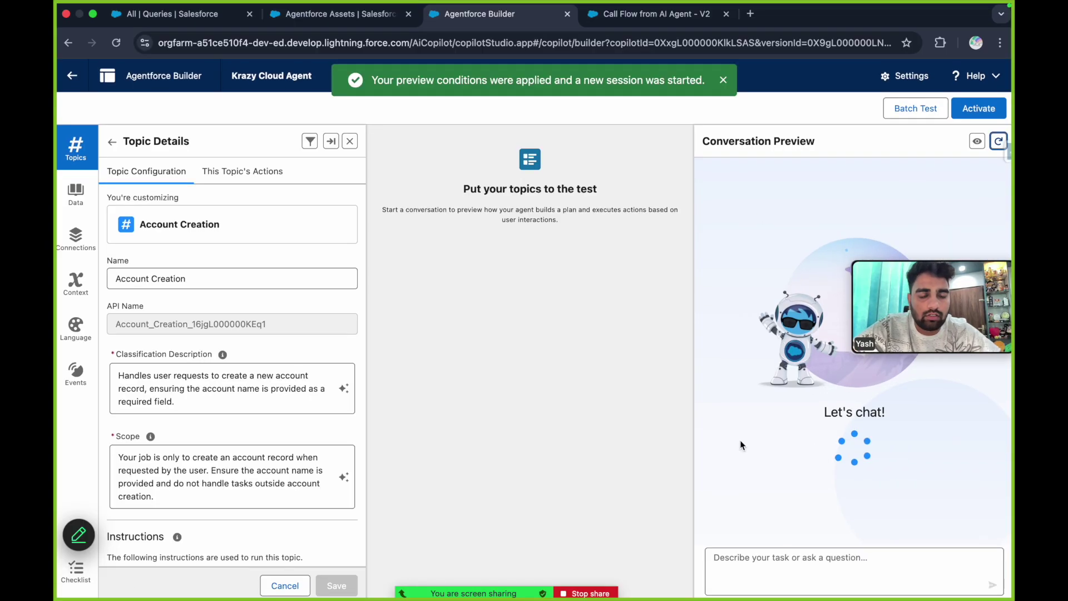
pyautogui.click(805, 564)
pyautogui.write('d')
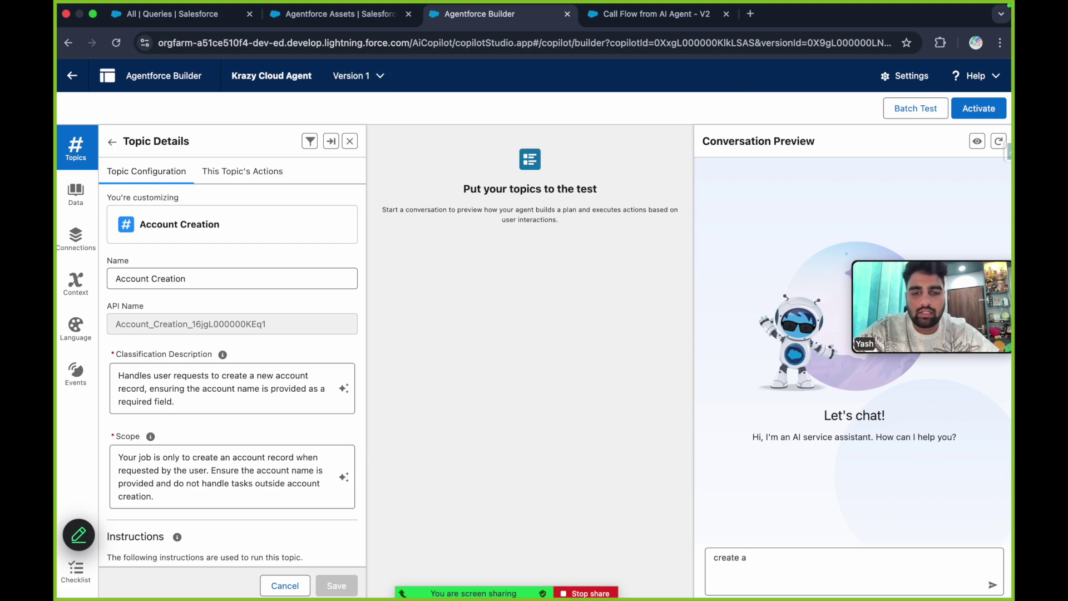
pyautogui.write('reate an accoutn. for me')
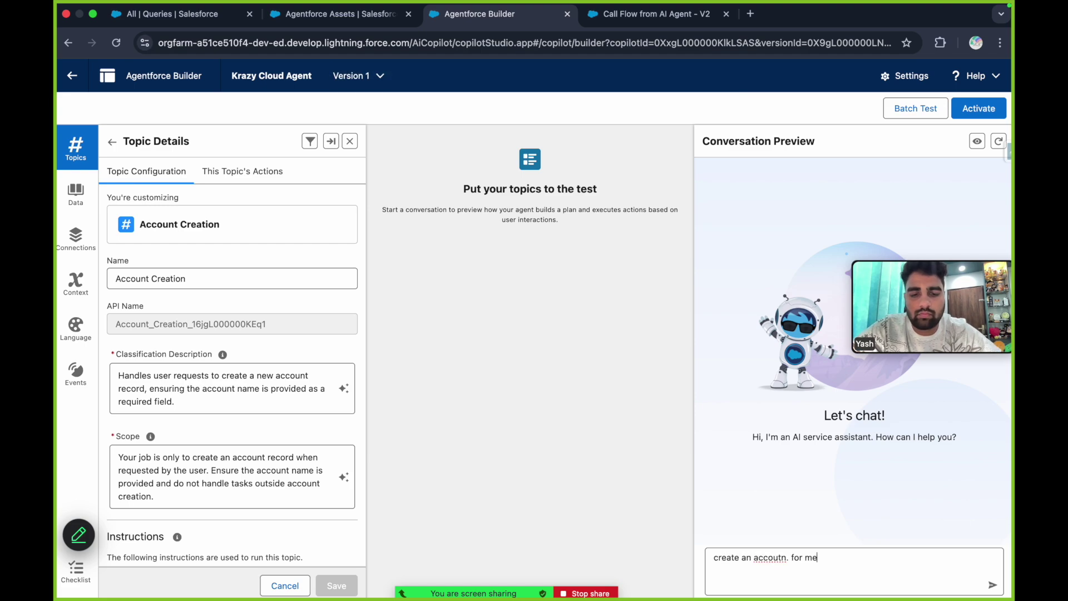
pyautogui.press('Return')
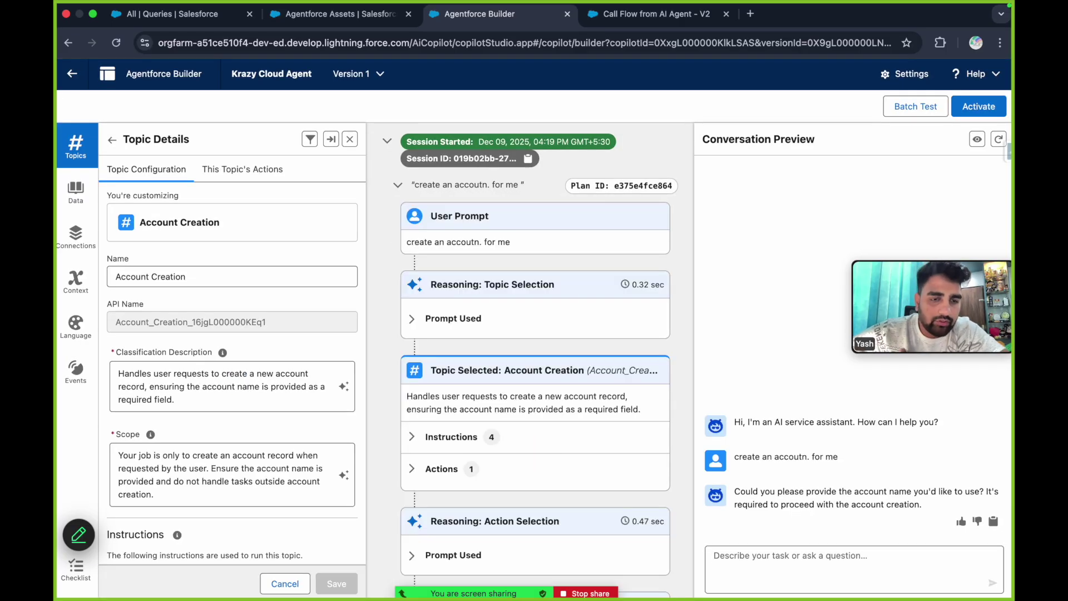
# Answer the agent's question in the preview by sending a name for the test account.
pyautogui.write('Yash Test A')
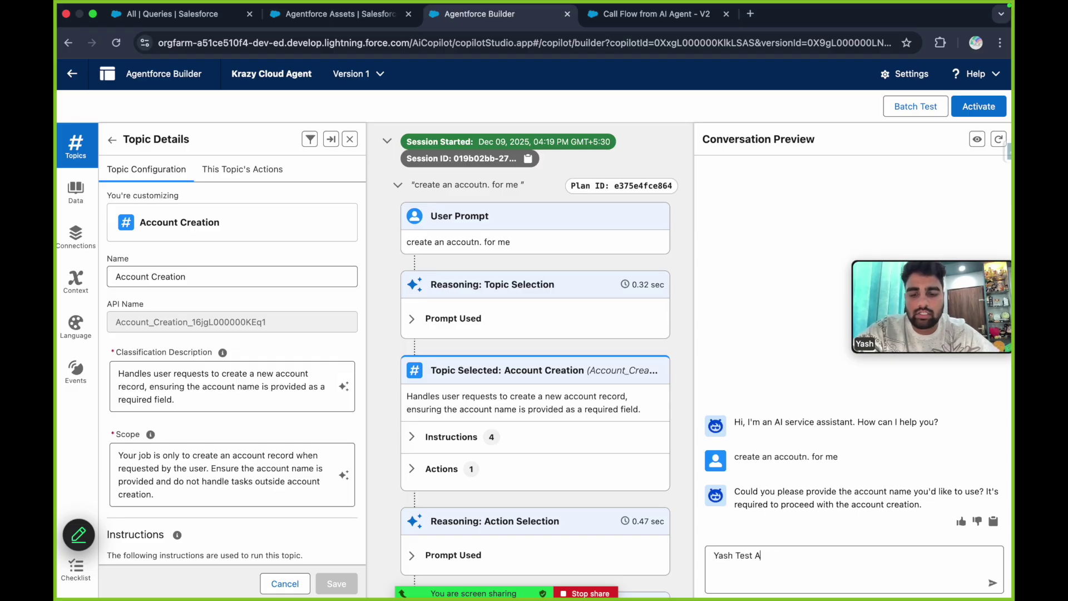
pyautogui.write('ccount')
pyautogui.press('Return')
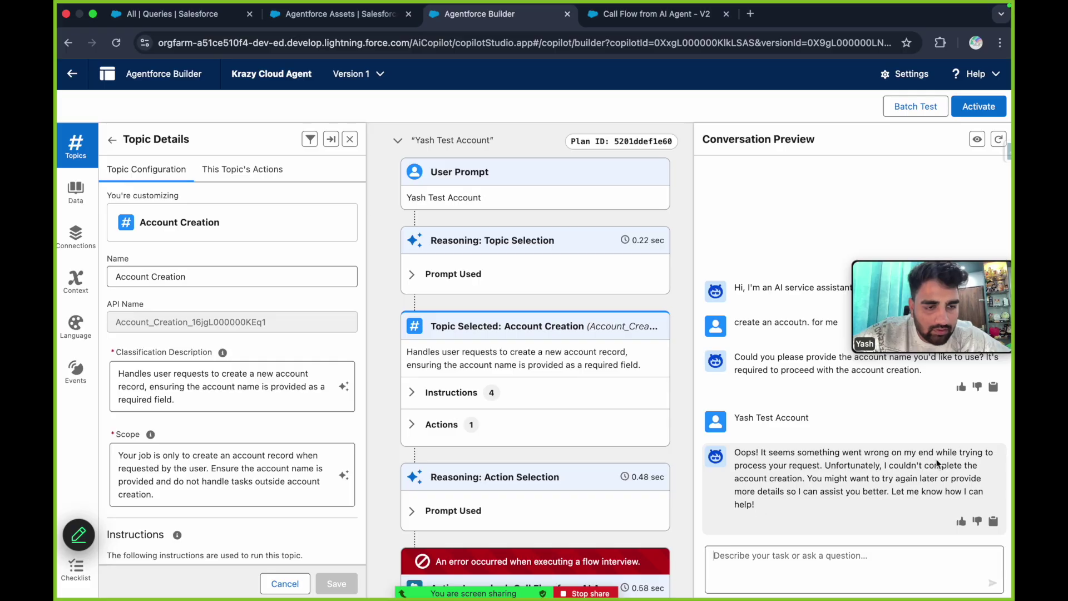
# Examine the agent's reply and the launched Call Flow from AI Agent action's input, output and error in the plan trace.
pyautogui.moveTo(773, 483); pyautogui.dragTo(928, 483)
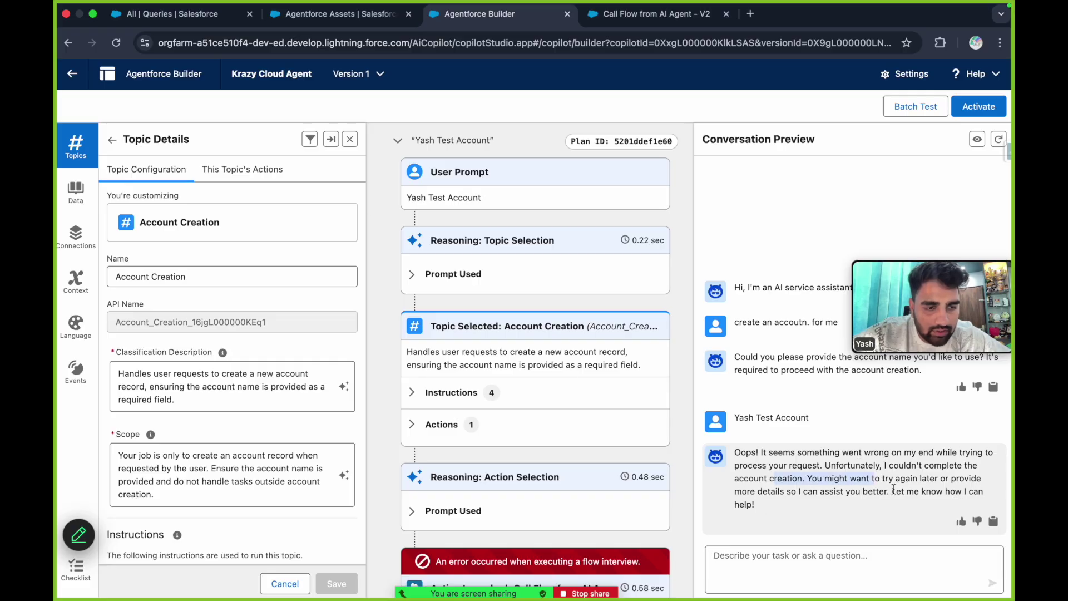
pyautogui.scroll(-5, 617, 492)
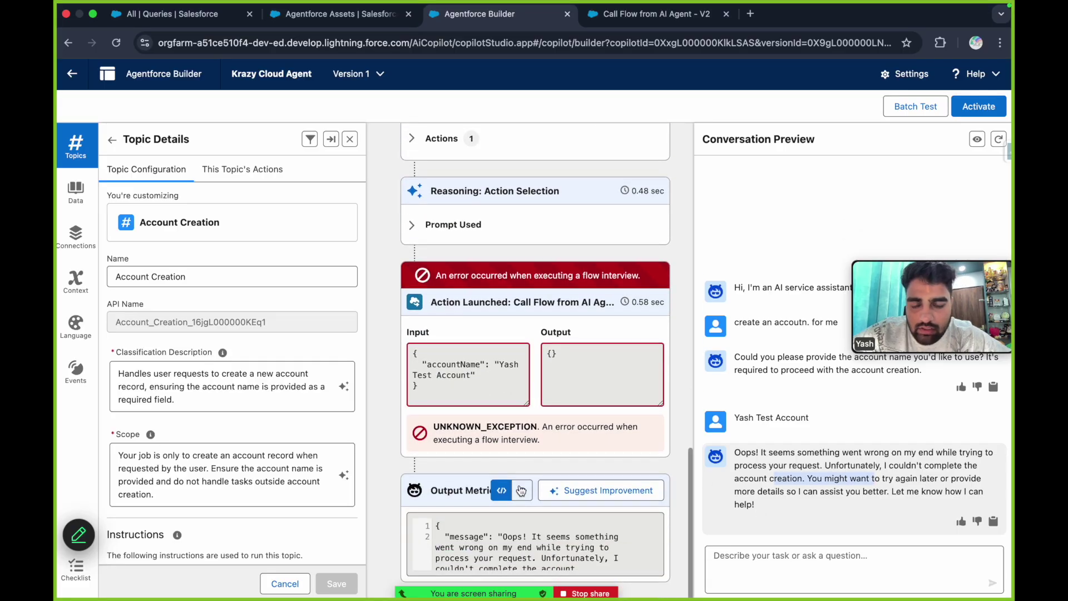
pyautogui.scroll(2, 479, 319)
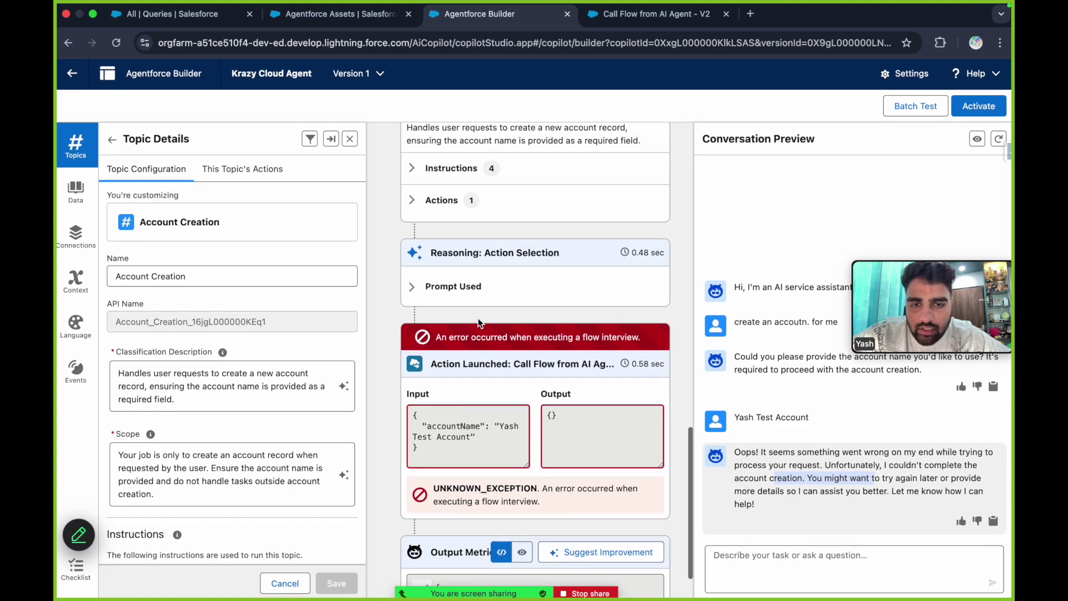
pyautogui.scroll(-1, 479, 318)
pyautogui.moveTo(513, 341); pyautogui.dragTo(573, 337)
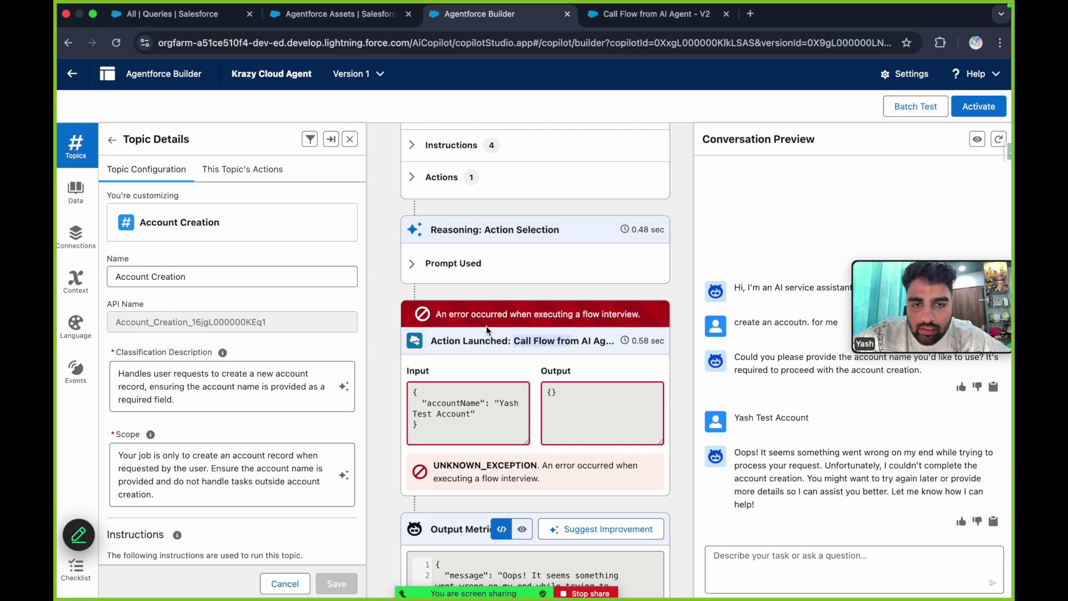
pyautogui.scroll(-1, 486, 326)
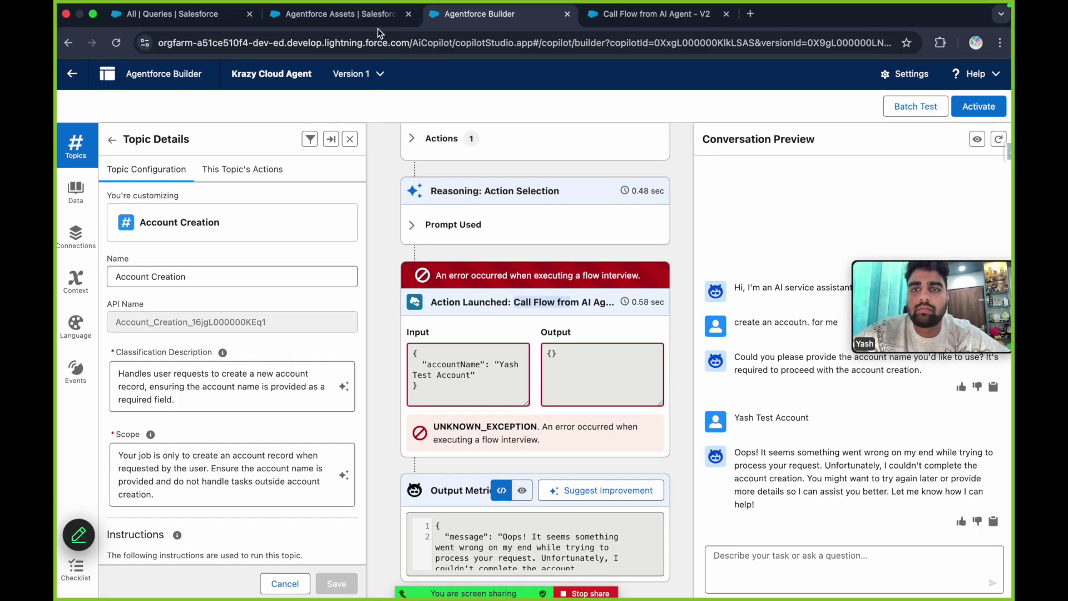
# Switch to the Salesforce Setup page, search its navigation for "flow", and open Paused And Failed Flow Interviews.
pyautogui.click(344, 21)
pyautogui.click(116, 139)
pyautogui.press('super+a')
pyautogui.write('flow')
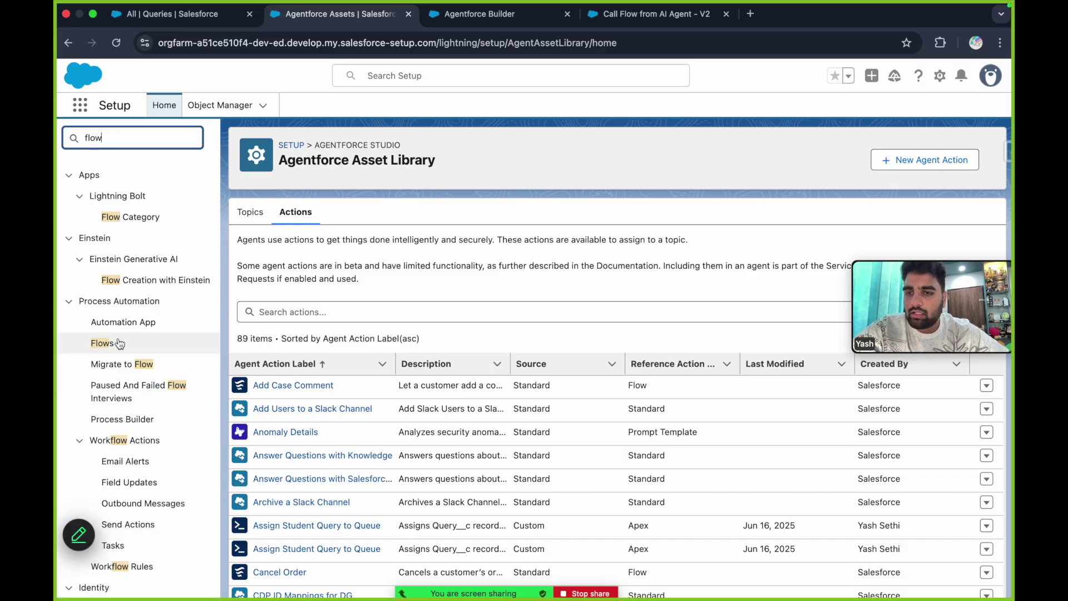
pyautogui.scroll(-2, 141, 399)
pyautogui.click(135, 327)
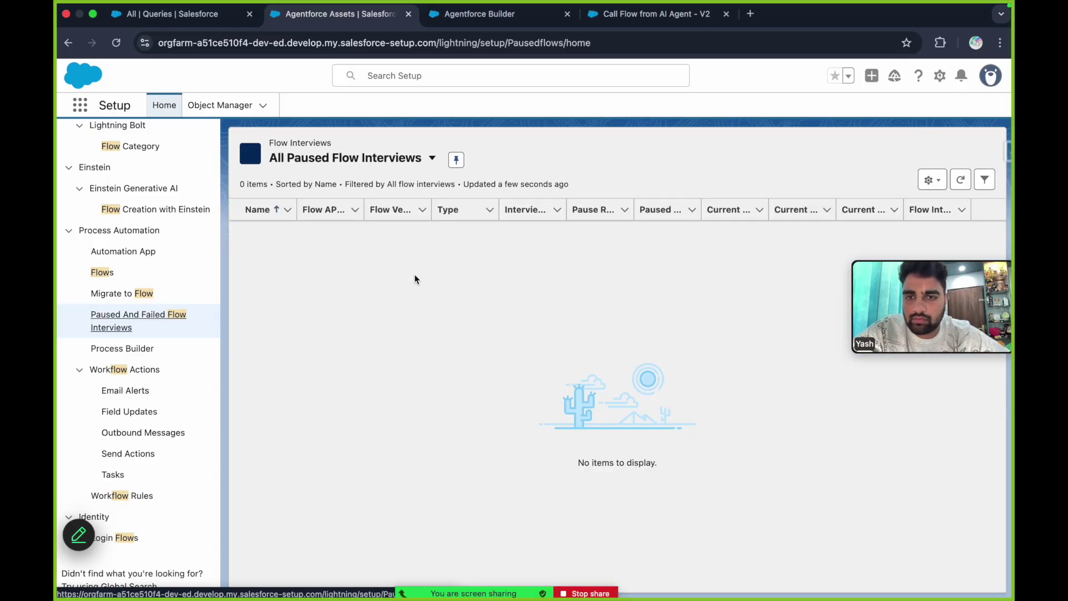
# Show the All Failed Flow Interviews list view and open the failed Call Flow from AI Agent interview.
pyautogui.click(361, 158)
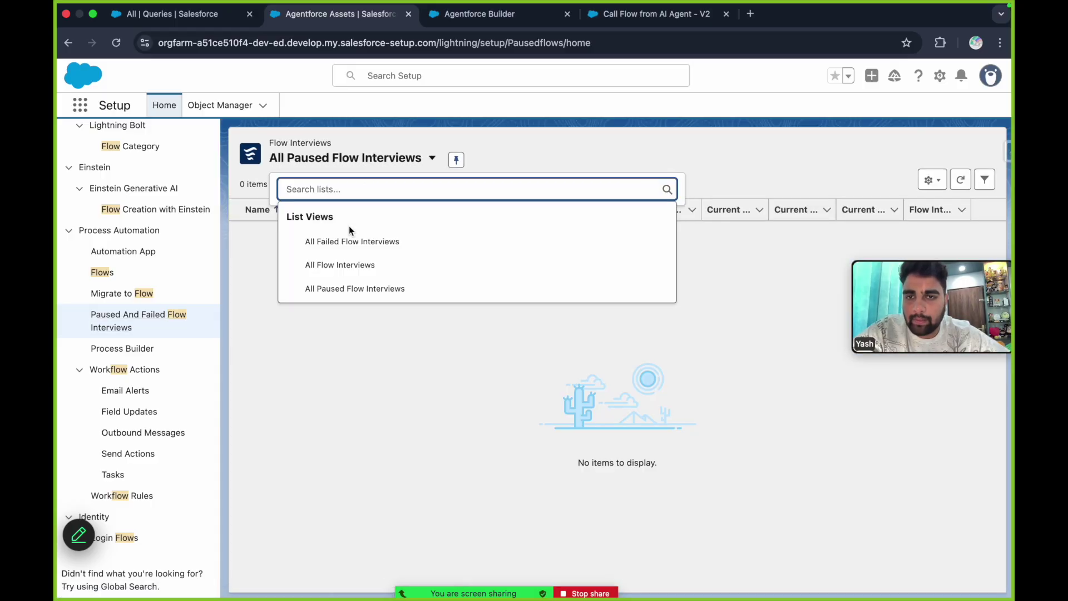
pyautogui.click(348, 243)
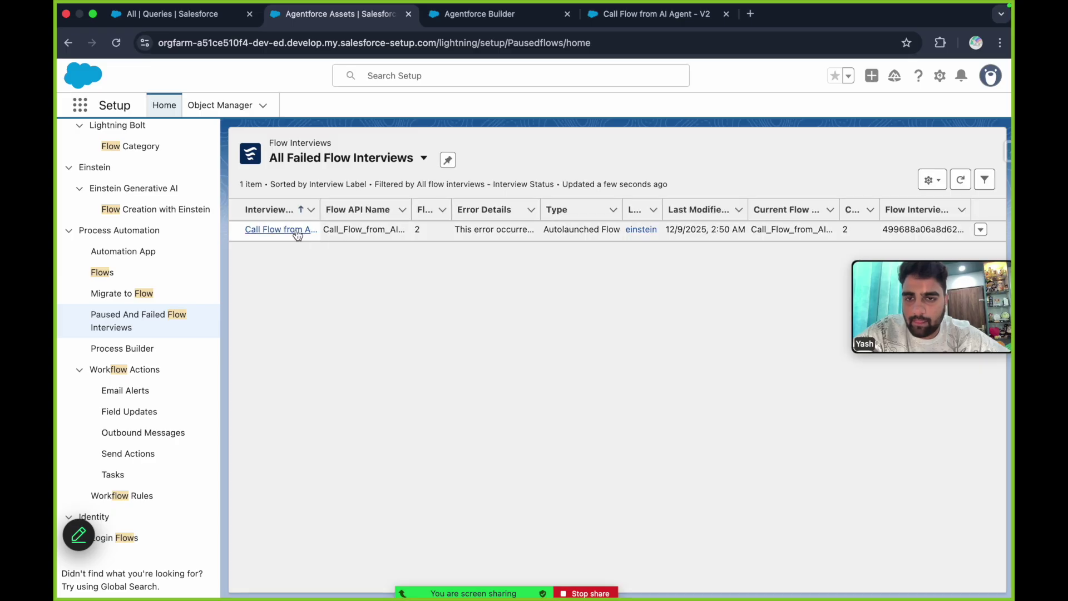
pyautogui.click(298, 235)
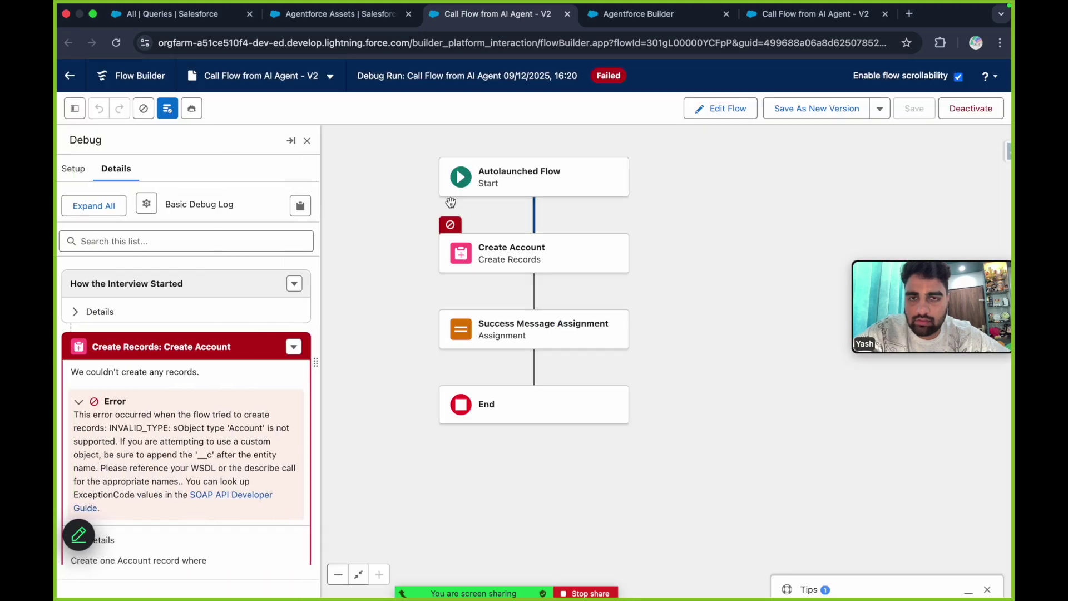
# Read the error details of the Create Account element in the failed run's debug log.
pyautogui.scroll(-2, 249, 391)
pyautogui.moveTo(143, 396); pyautogui.dragTo(257, 396)
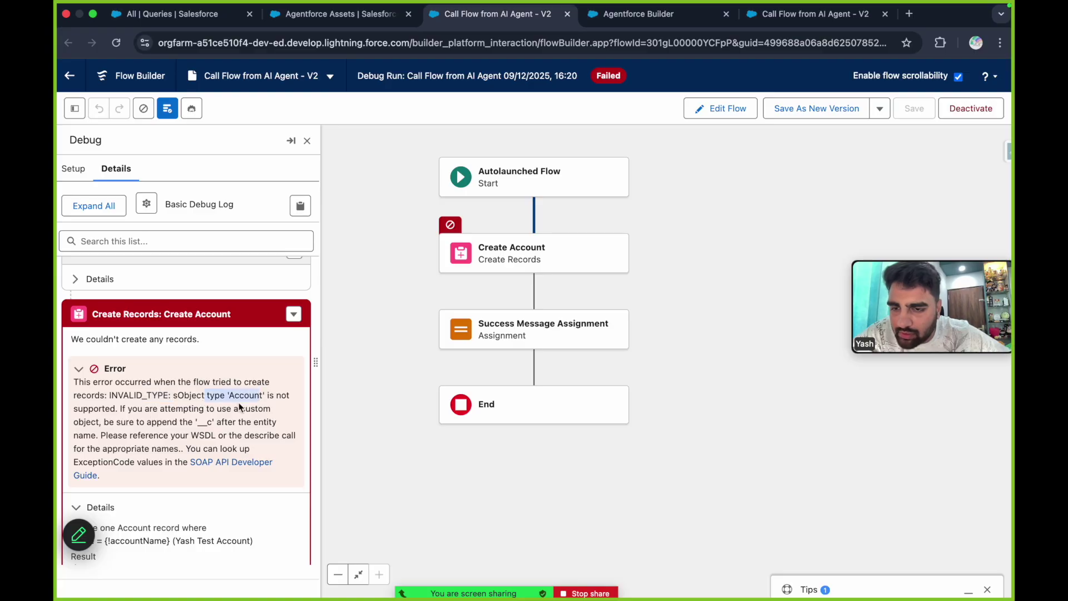
pyautogui.moveTo(102, 409); pyautogui.dragTo(244, 412)
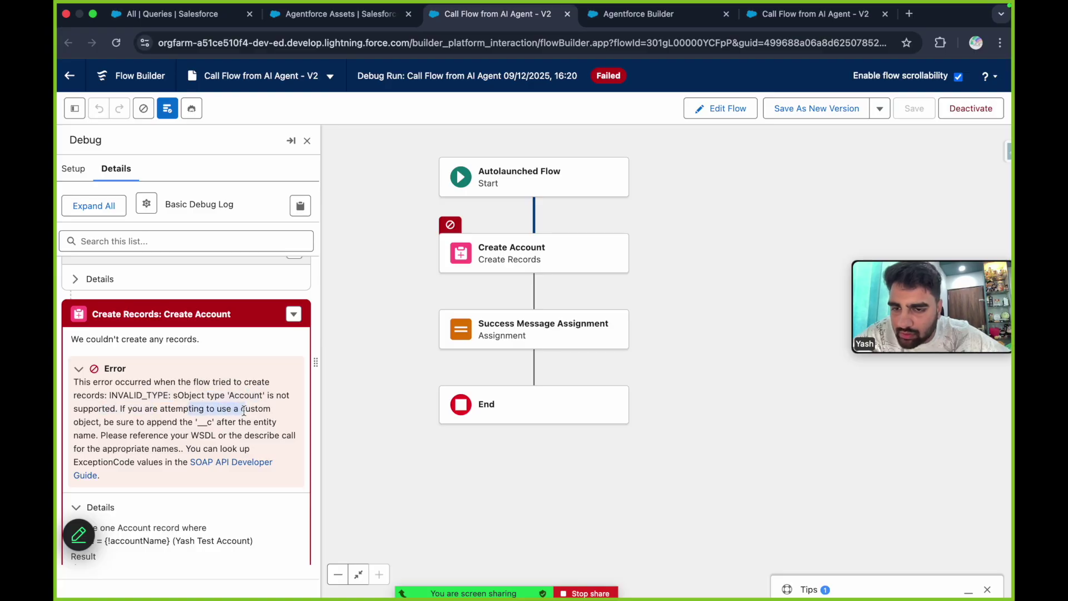
pyautogui.moveTo(138, 421); pyautogui.dragTo(212, 422)
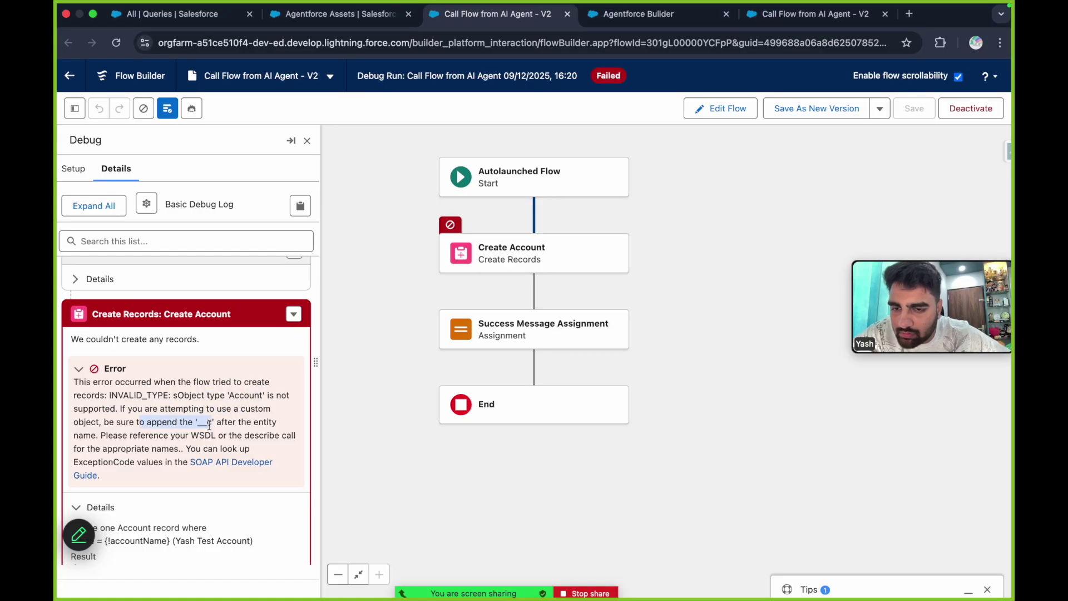
# Open the Create Account element from the failed run and check its object by selecting Account again.
pyautogui.click(517, 265)
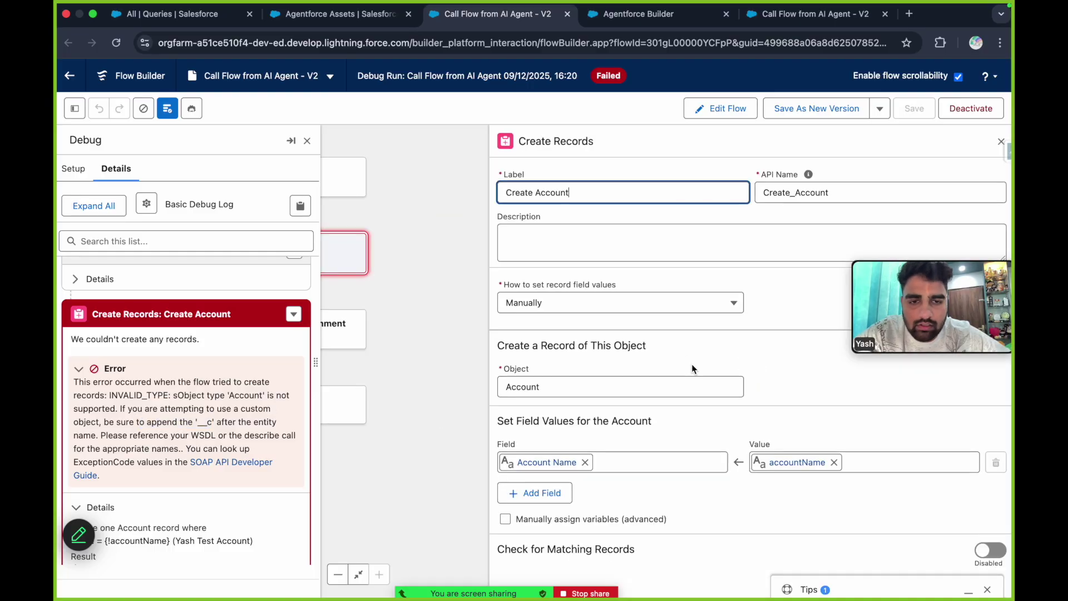
pyautogui.click(650, 393)
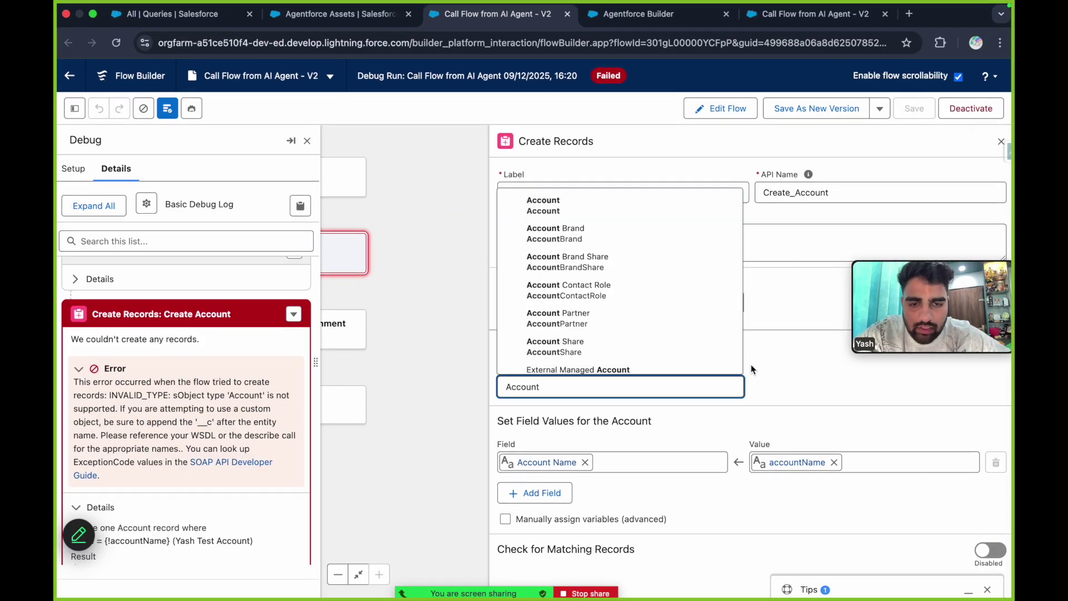
pyautogui.click(606, 208)
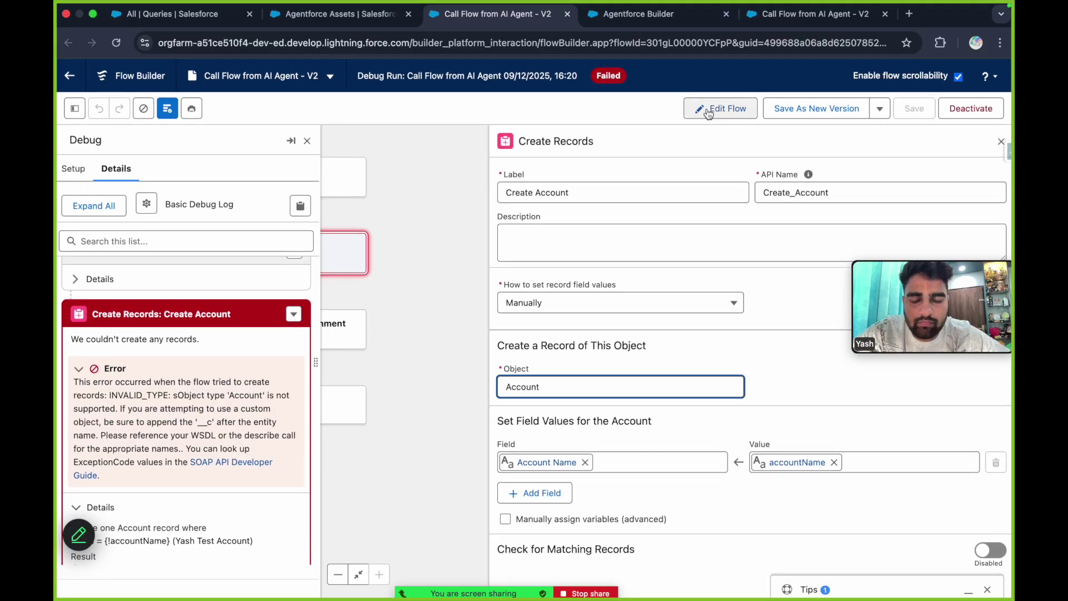
# Switch to the editable Call Flow from AI Agent V2 flow and run a debug with a first name as accountName.
pyautogui.click(783, 13)
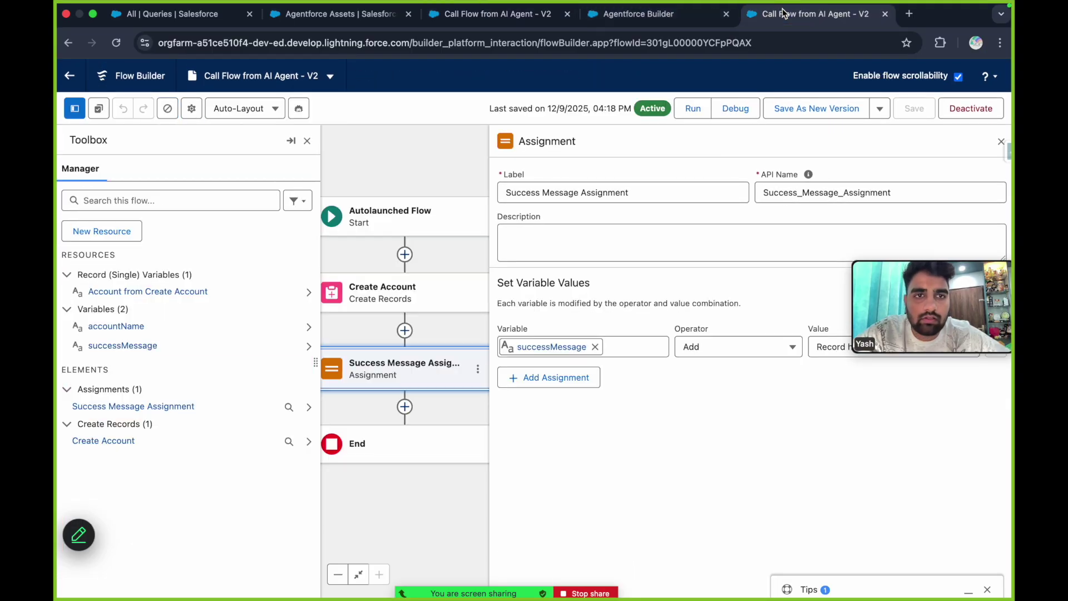
pyautogui.click(736, 108)
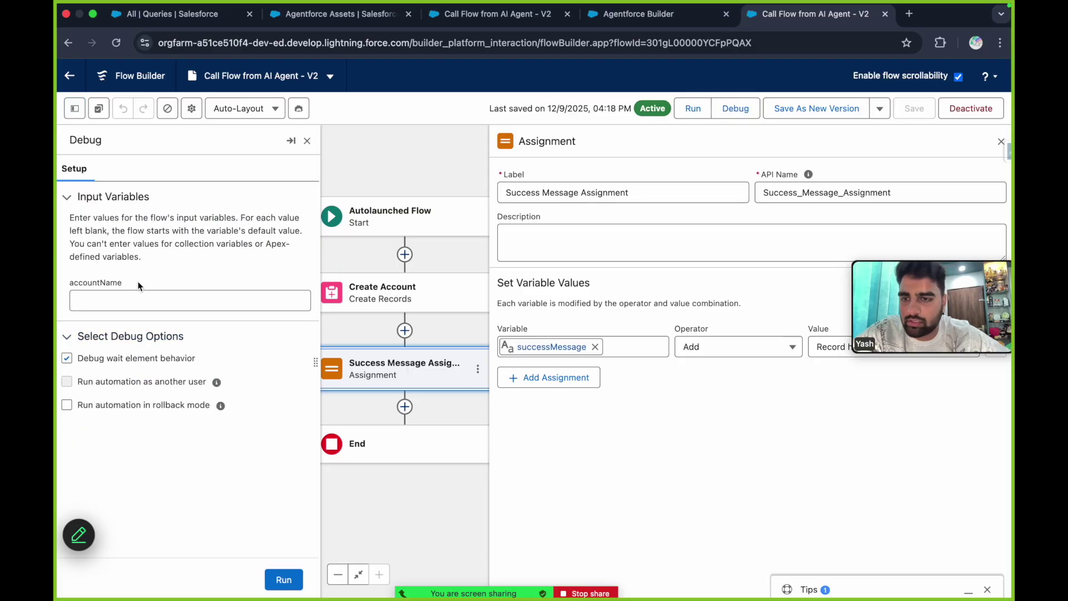
pyautogui.click(135, 299)
pyautogui.write('Yash')
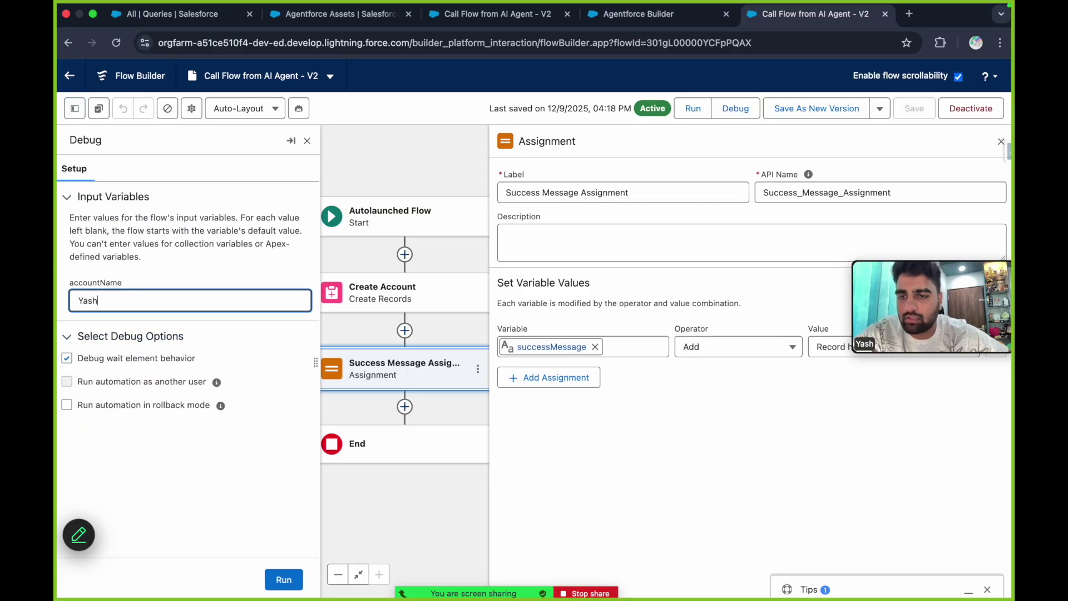
pyautogui.click(281, 580)
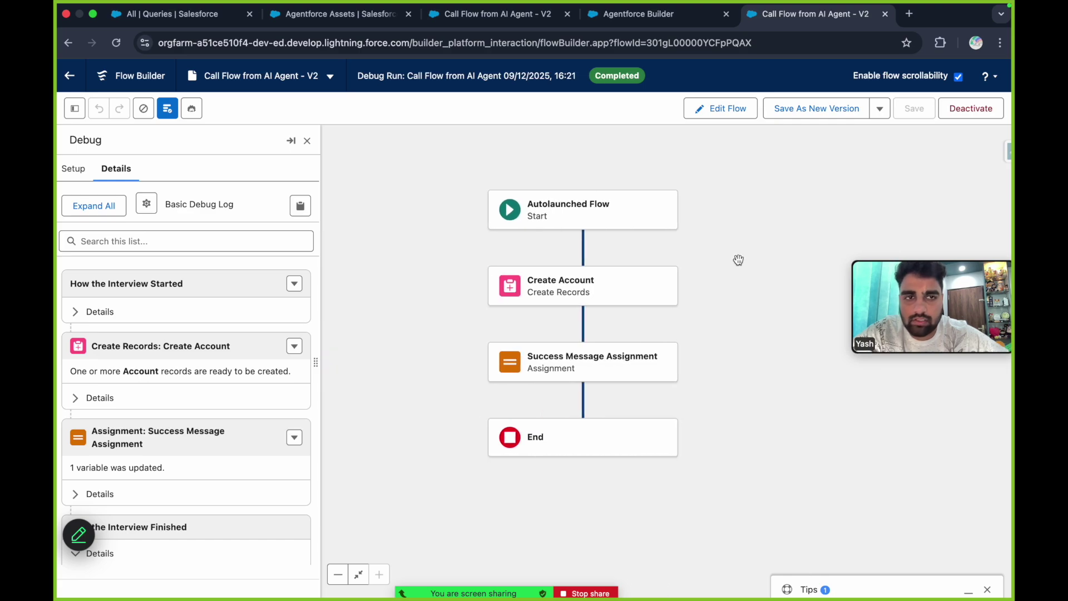
pyautogui.click(723, 114)
pyautogui.click(734, 108)
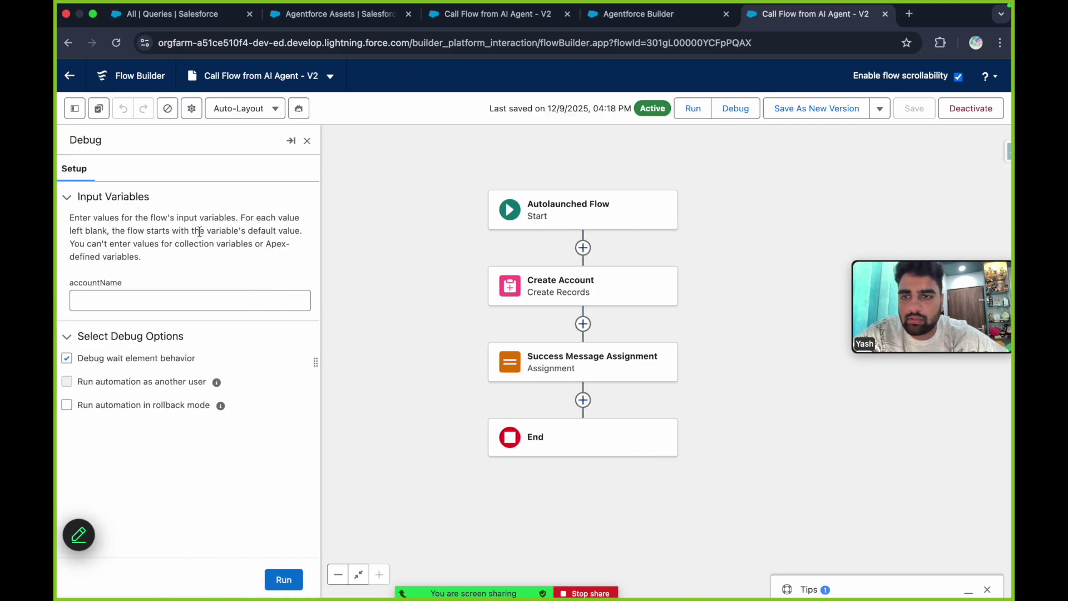
pyautogui.click(156, 295)
pyautogui.write('Test')
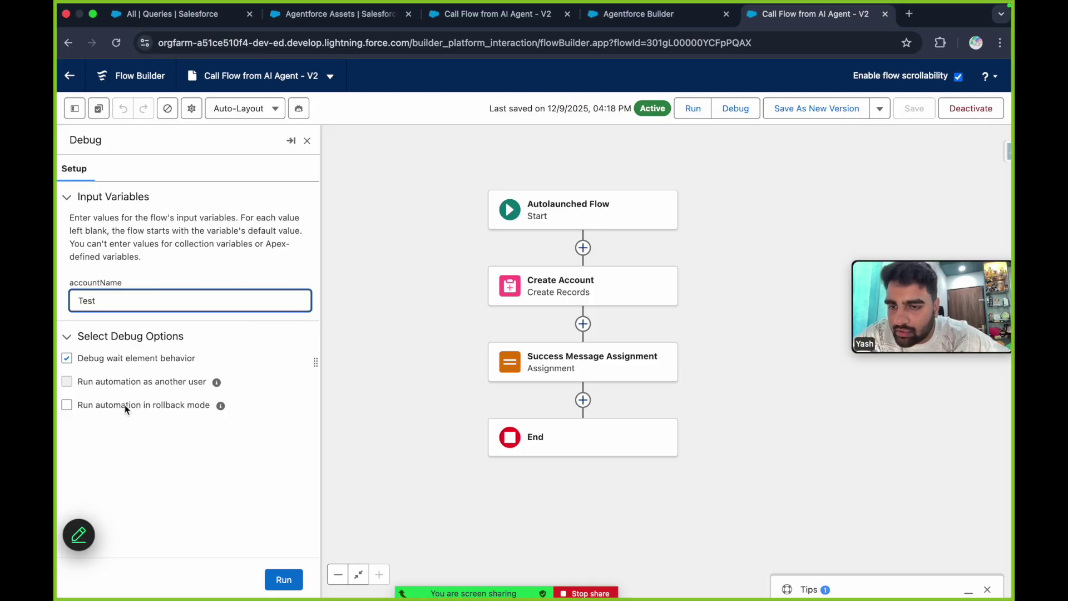
pyautogui.click(142, 381)
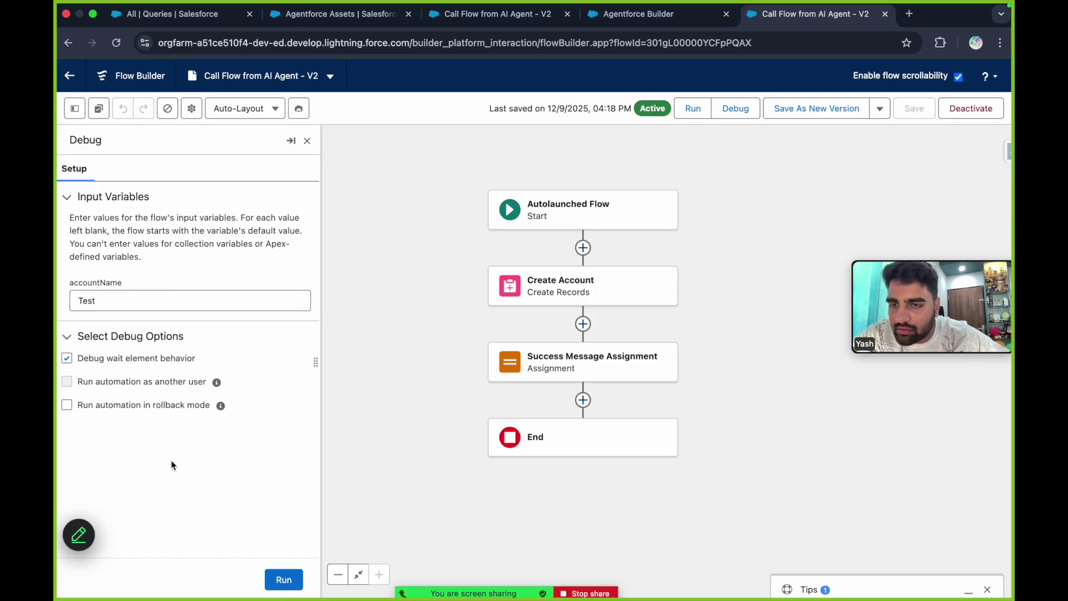
pyautogui.click(307, 141)
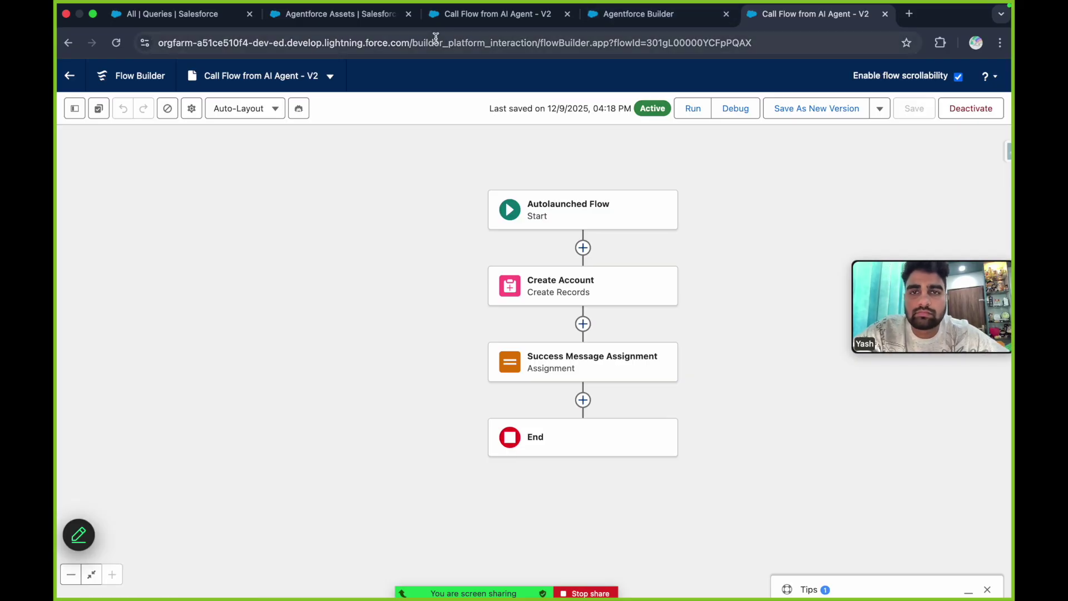
# Find the Users page in Salesforce Setup and open the EinsteinServiceAgent User record.
pyautogui.click(359, 21)
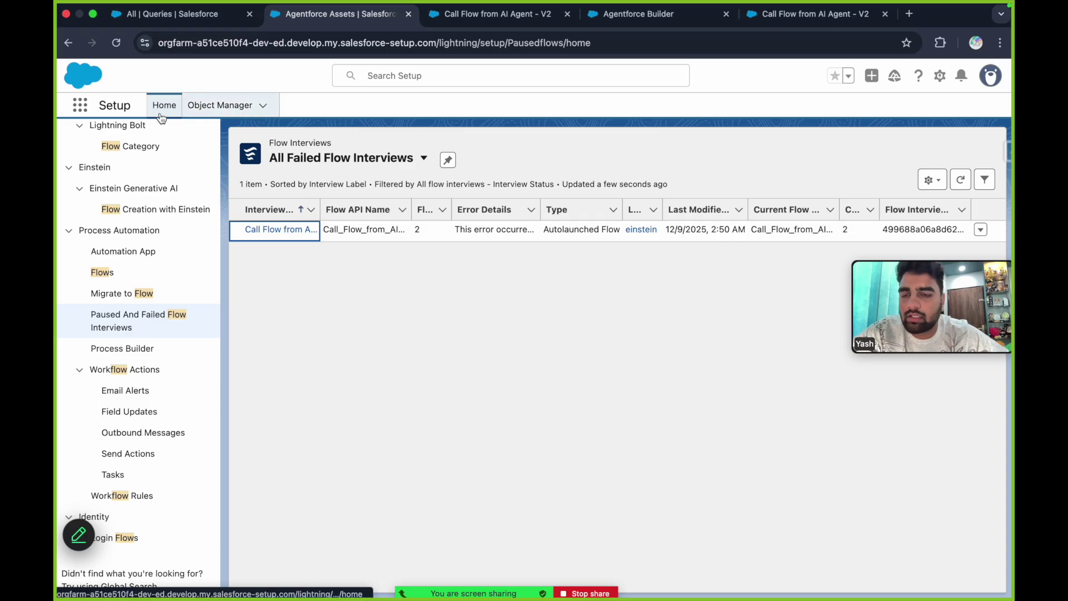
pyautogui.scroll(3, 144, 156)
pyautogui.doubleClick(93, 137)
pyautogui.write('user')
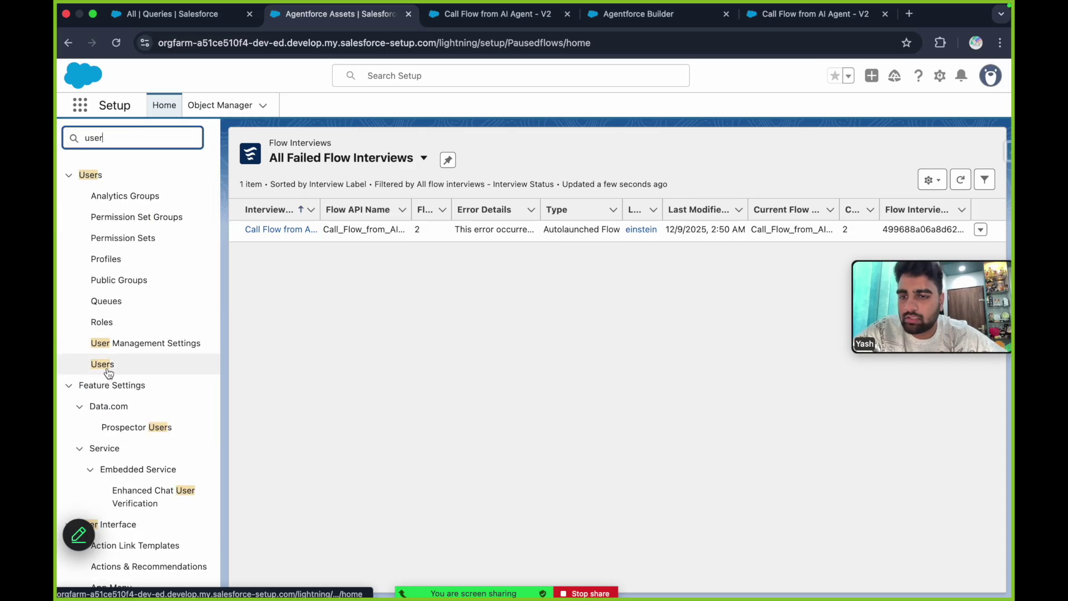
pyautogui.click(103, 365)
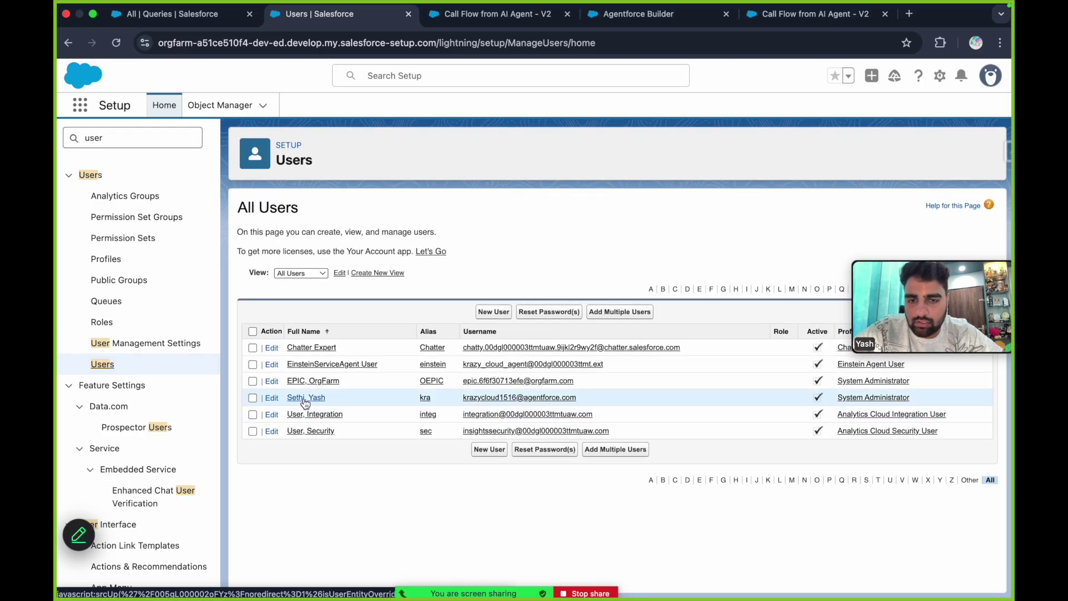
pyautogui.click(319, 364)
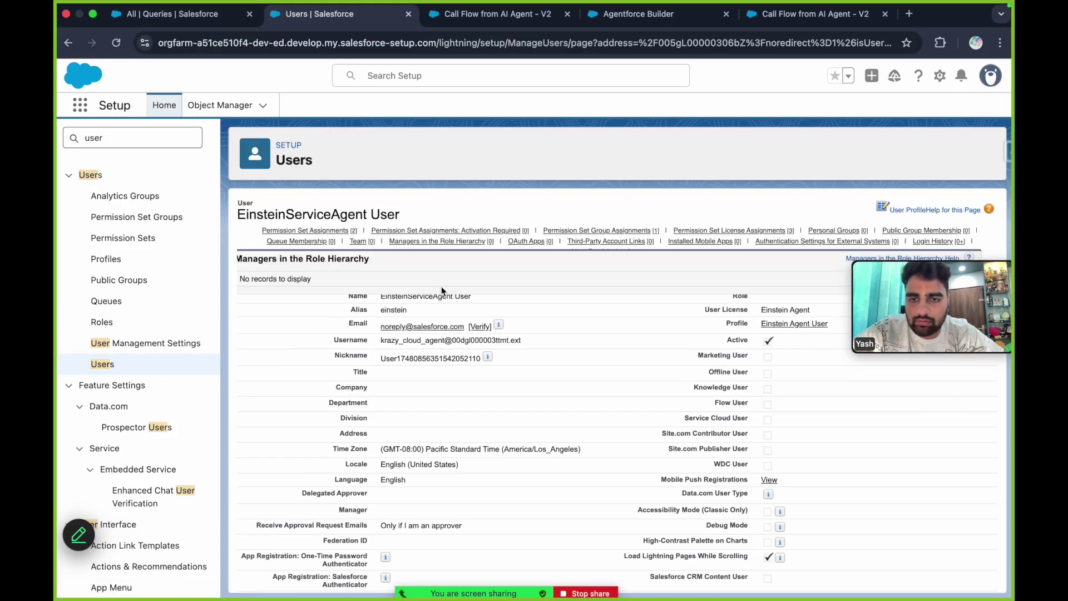
# Open the agent user's Krazy_Cloud_Agent Permissions permission set and start editing its Accounts object settings.
pyautogui.moveTo(325, 230)
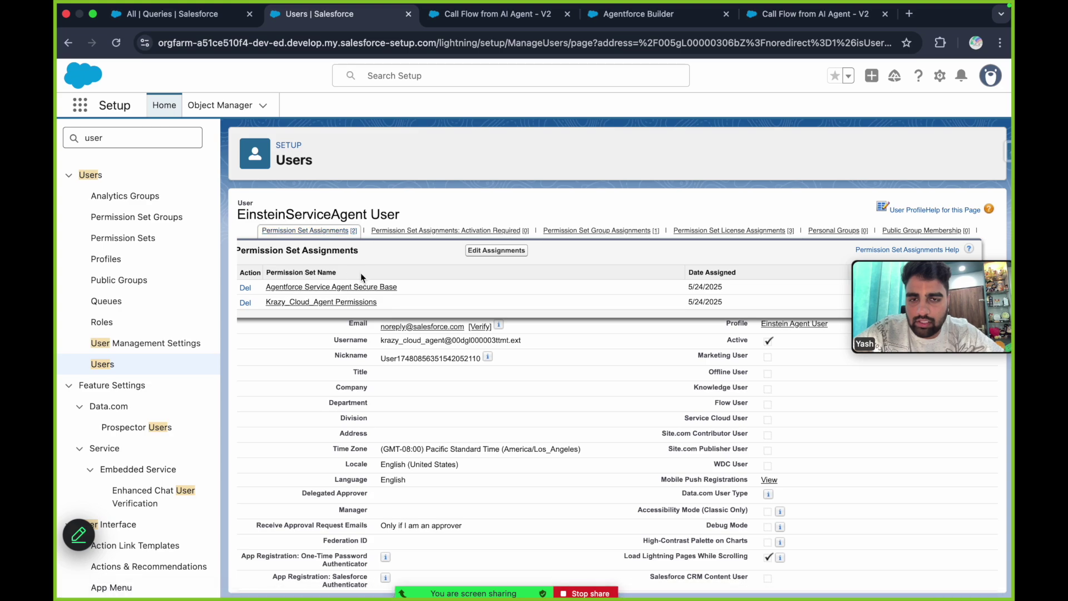
pyautogui.click(342, 303)
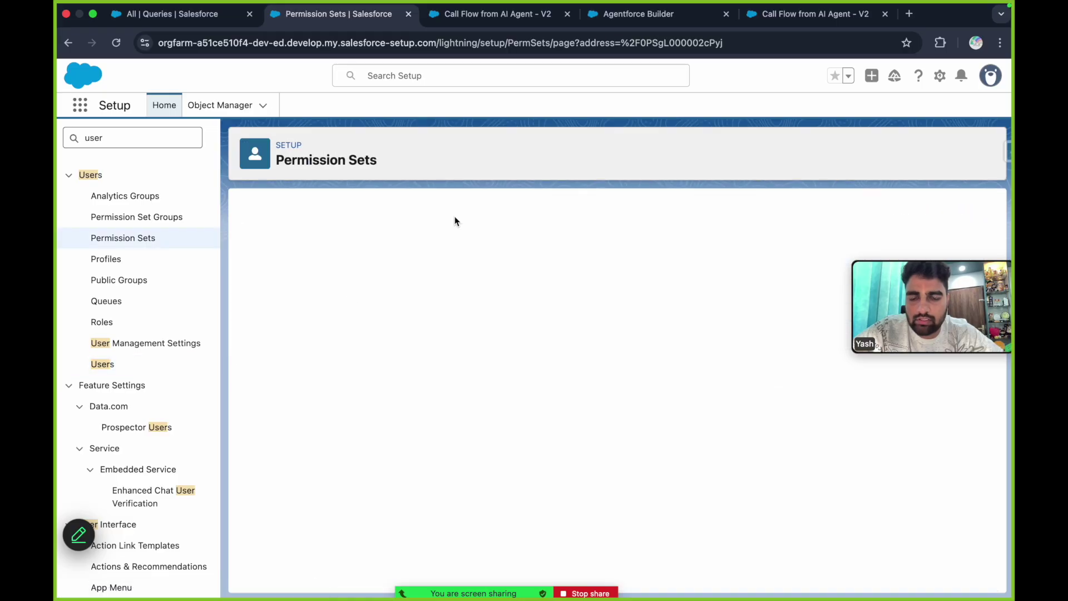
pyautogui.scroll(-3, 465, 362)
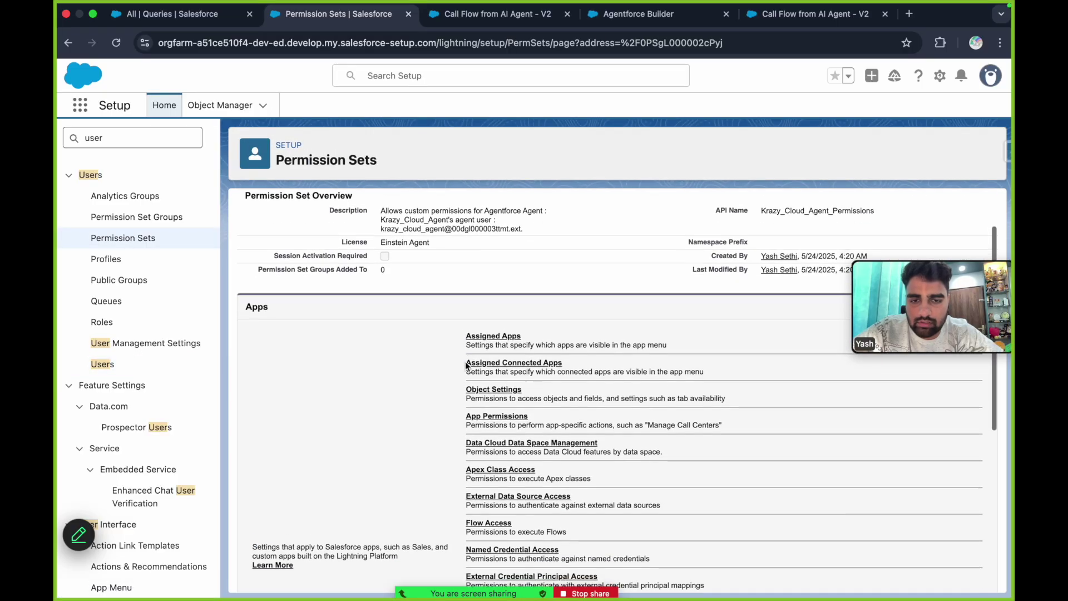
pyautogui.click(491, 381)
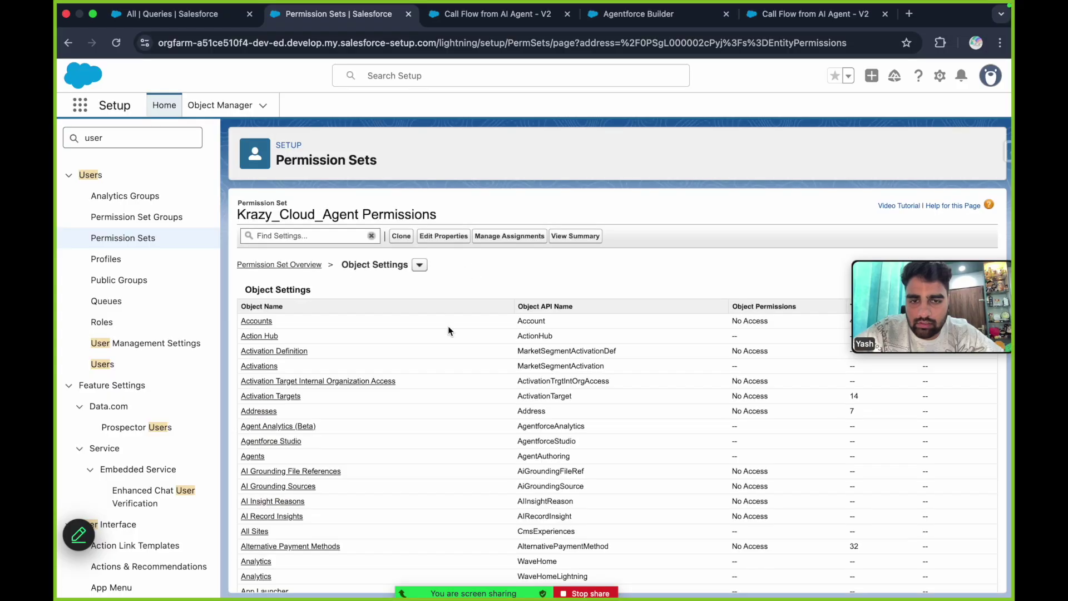
pyautogui.click(254, 325)
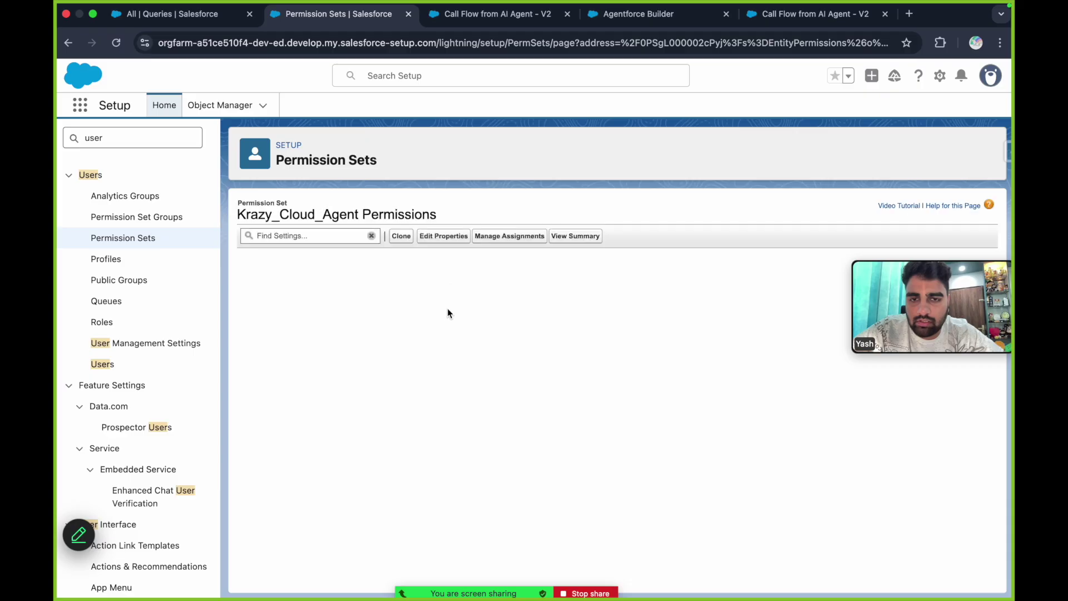
pyautogui.click(483, 288)
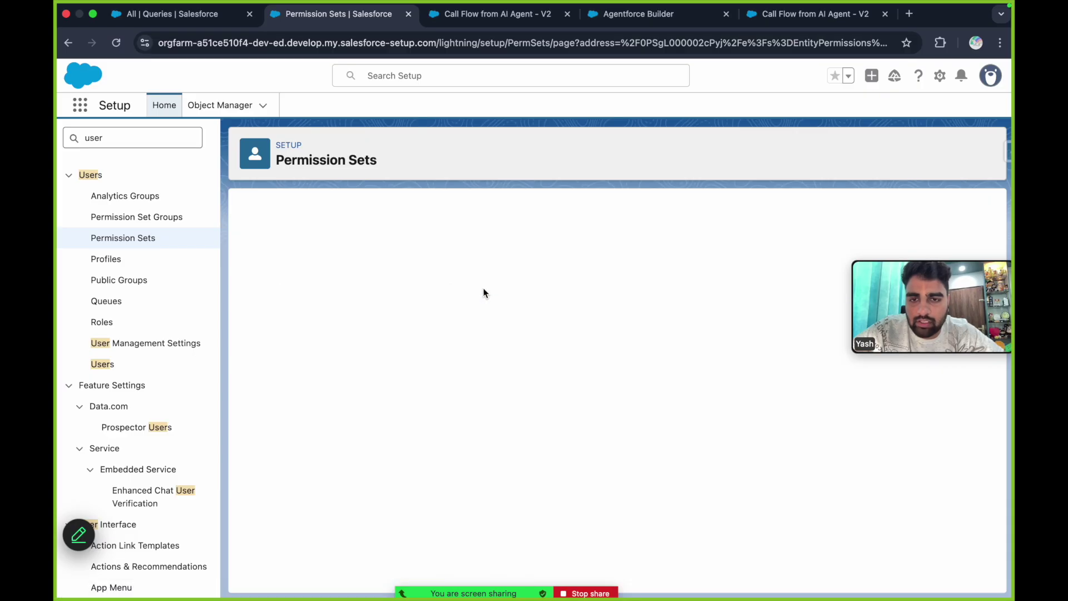
# Grant Read, Create, Edit, Delete and View All Fields on Accounts plus read and edit access to all fields, and save the permission set.
pyautogui.scroll(-5, 483, 293)
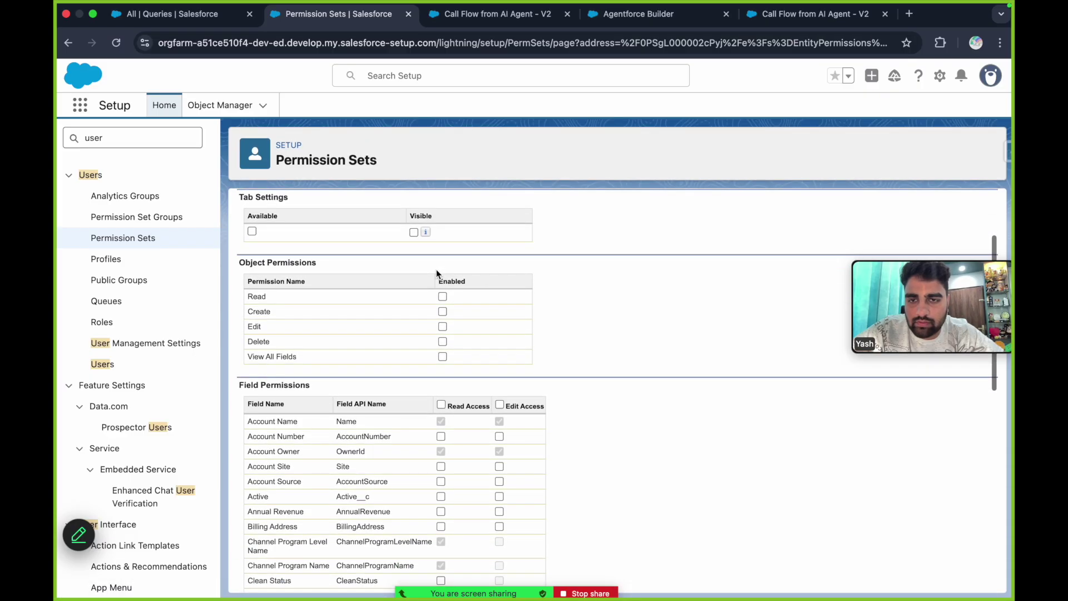
pyautogui.click(443, 296)
pyautogui.click(443, 311)
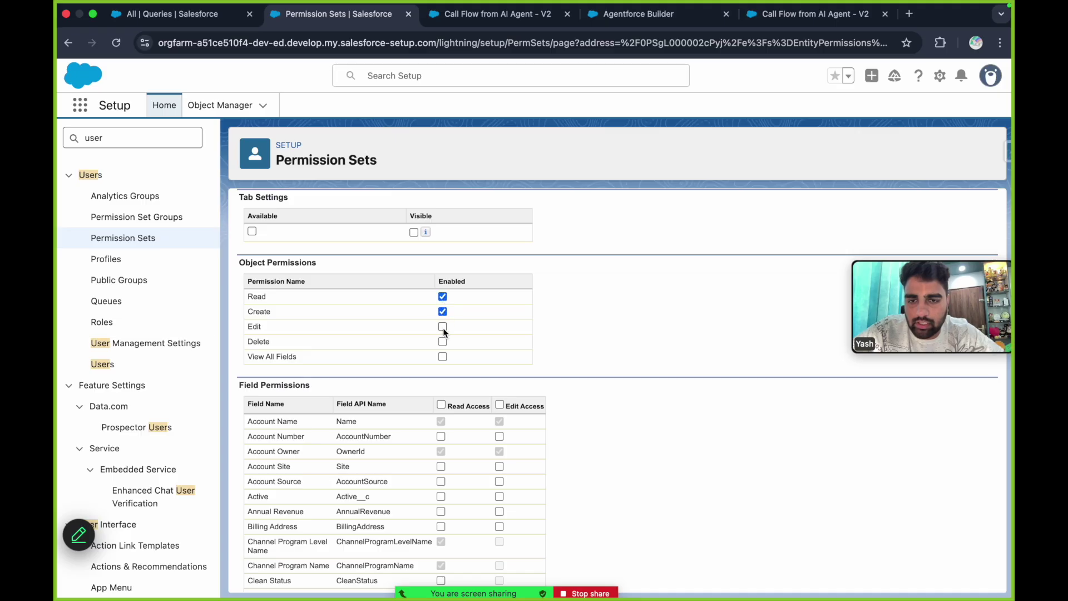
pyautogui.click(443, 357)
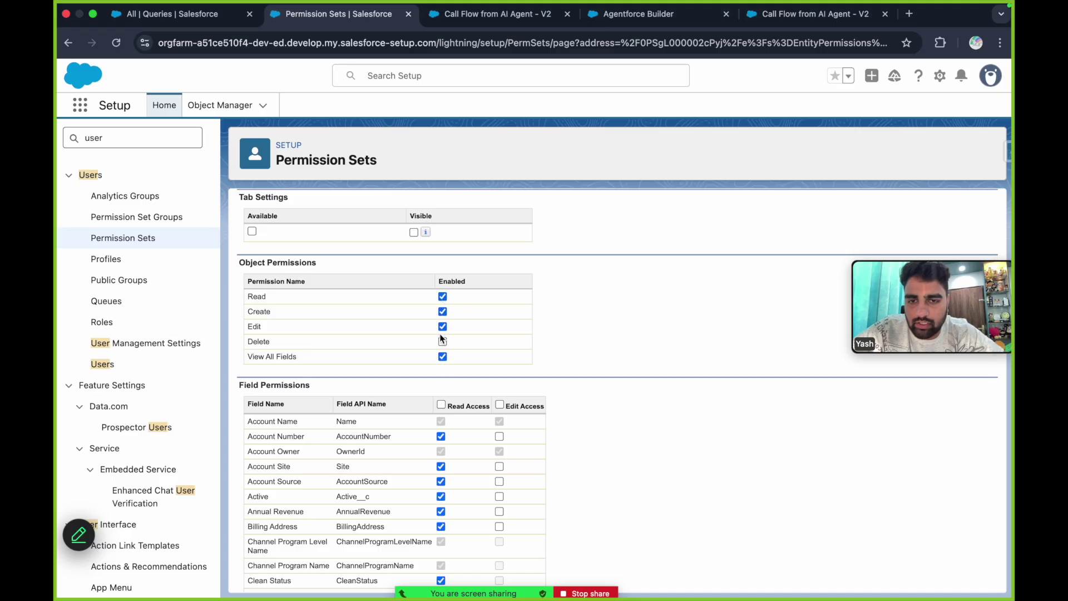
pyautogui.click(443, 342)
pyautogui.click(442, 406)
pyautogui.click(500, 404)
pyautogui.scroll(3, 502, 403)
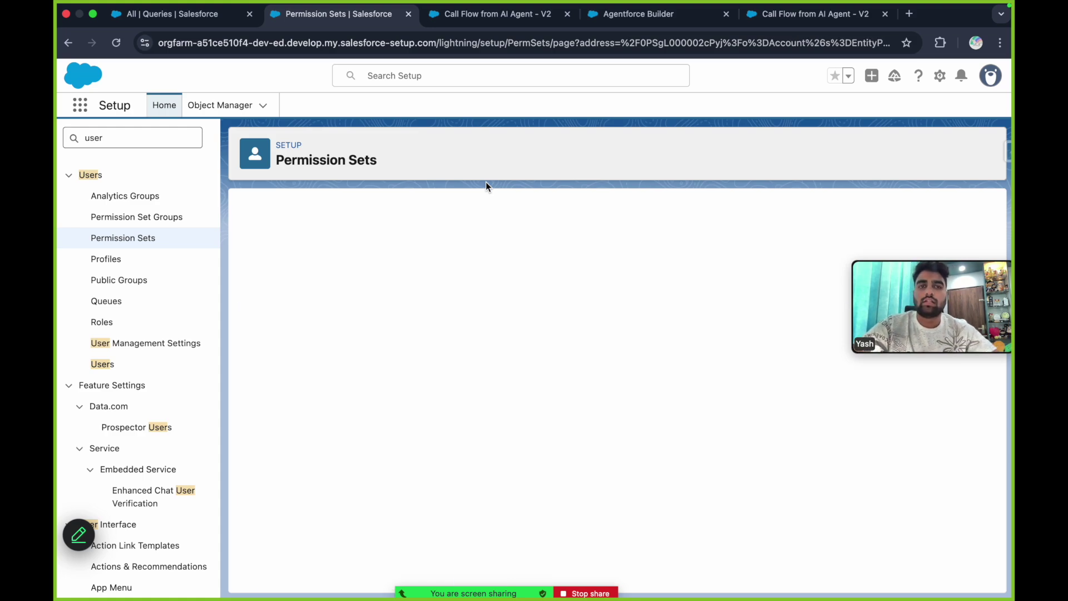
# Start a new Krazy Cloud Agent preview session in Agentforce Builder, ask it to create an account with a given test name, and read its reply.
pyautogui.click(668, 7)
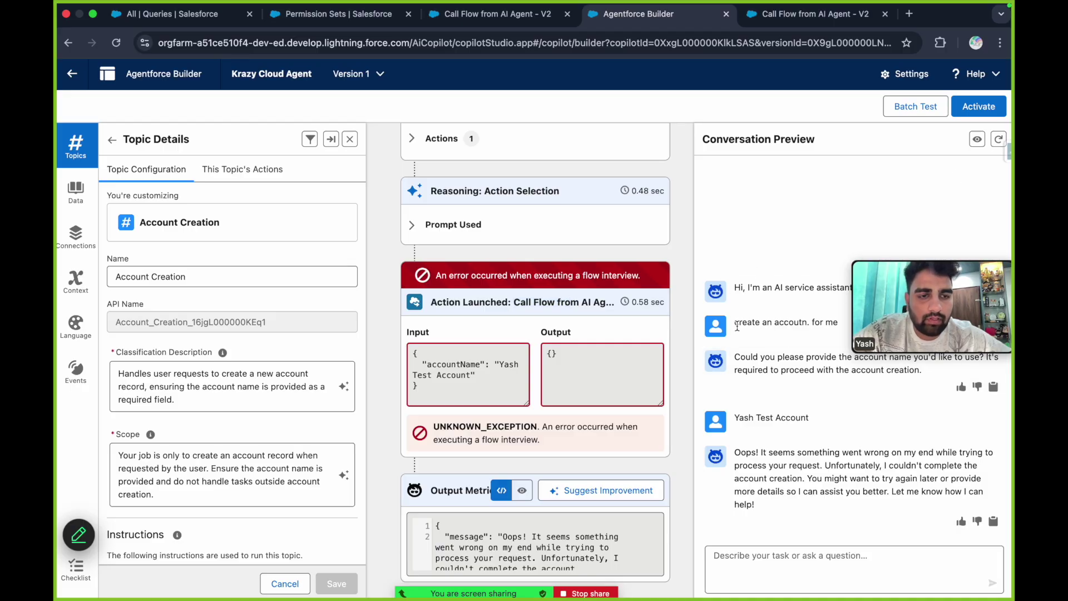
pyautogui.moveTo(736, 326); pyautogui.dragTo(853, 329)
pyautogui.hotkey('ctrl', 'c')
pyautogui.click(997, 142)
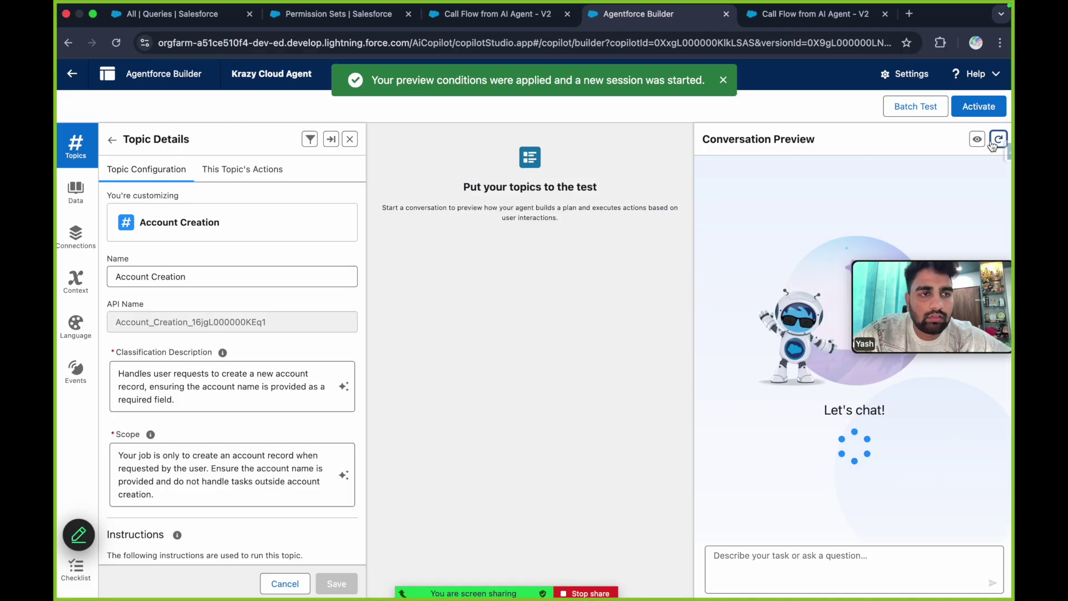
pyautogui.click(781, 572)
pyautogui.hotkey('ctrl', 'v')
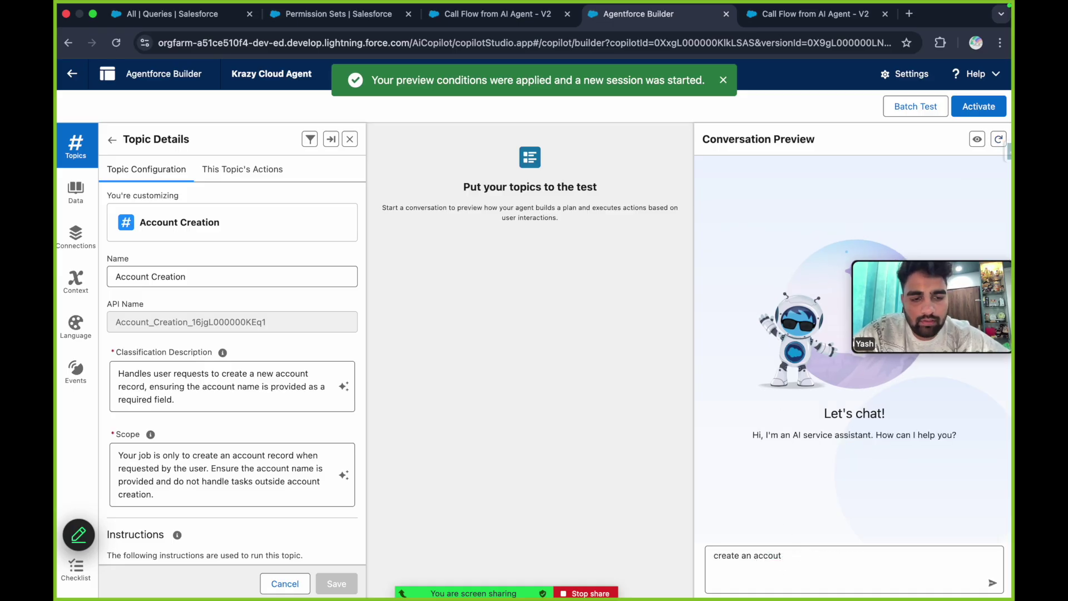
pyautogui.write("nt with name 'Yas Test")
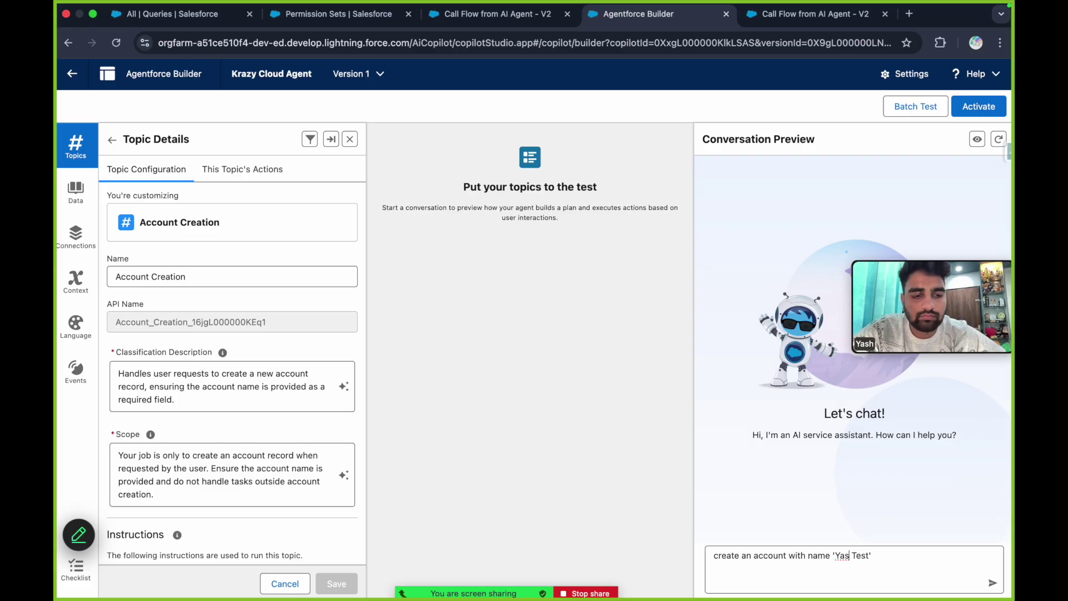
pyautogui.write('h')
pyautogui.press('Return')
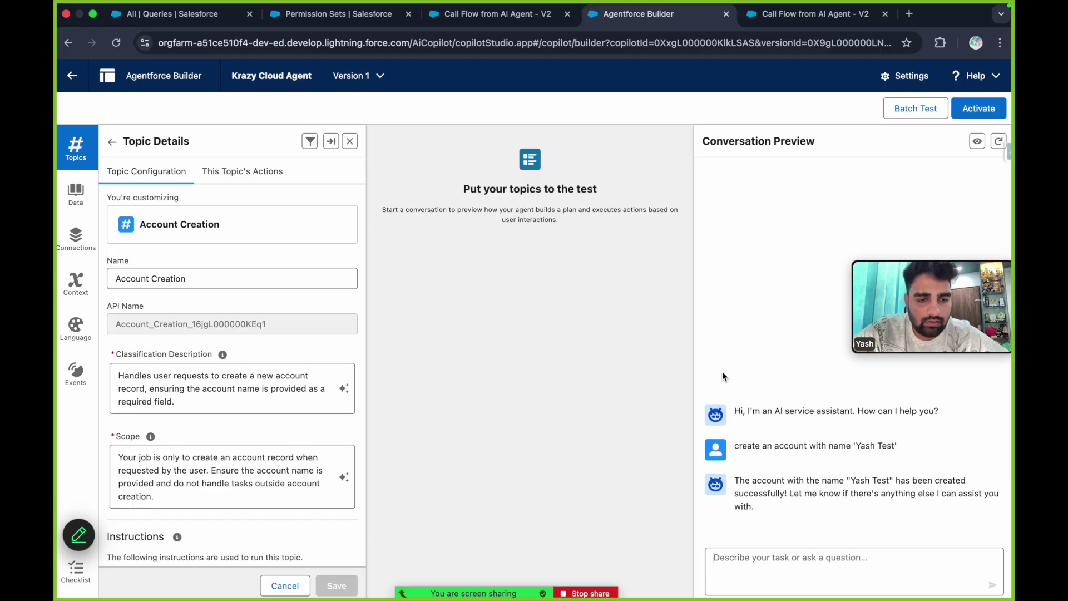
pyautogui.moveTo(734, 478)
pyautogui.mouseDown()
pyautogui.moveTo(774, 490)
pyautogui.moveTo(776, 508)
pyautogui.mouseUp()
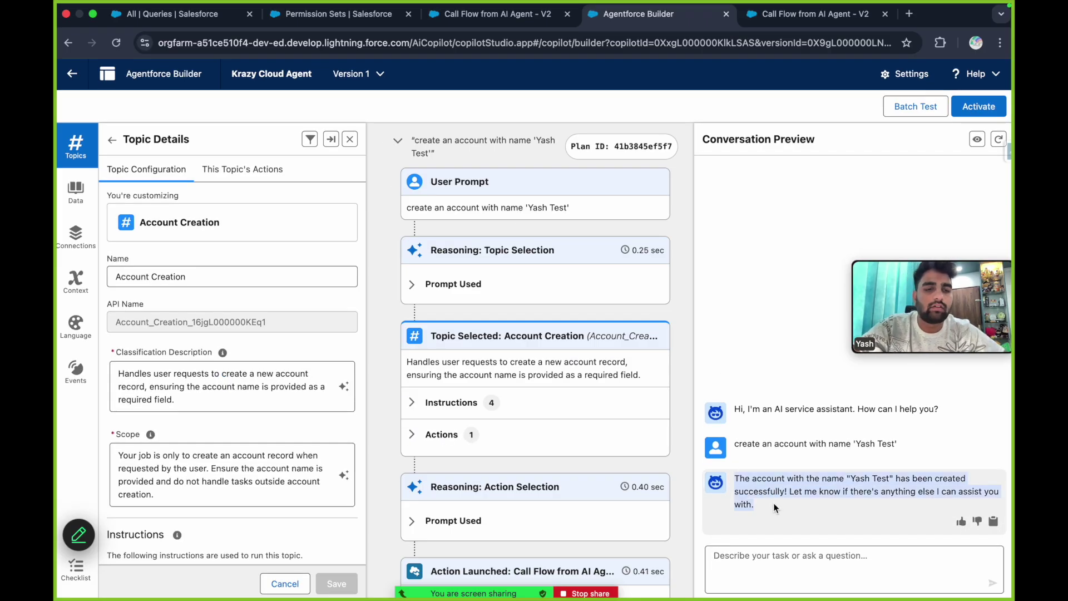
pyautogui.click(793, 490)
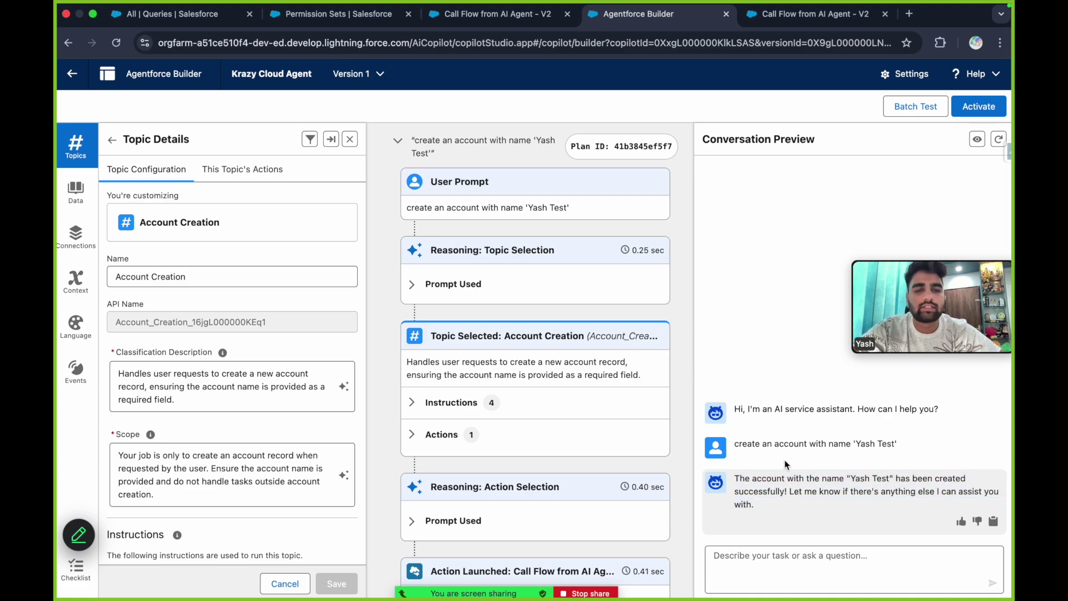
# Switch to the Krazy Cloud app, find Accounts and show the All Accounts list view.
pyautogui.click(184, 15)
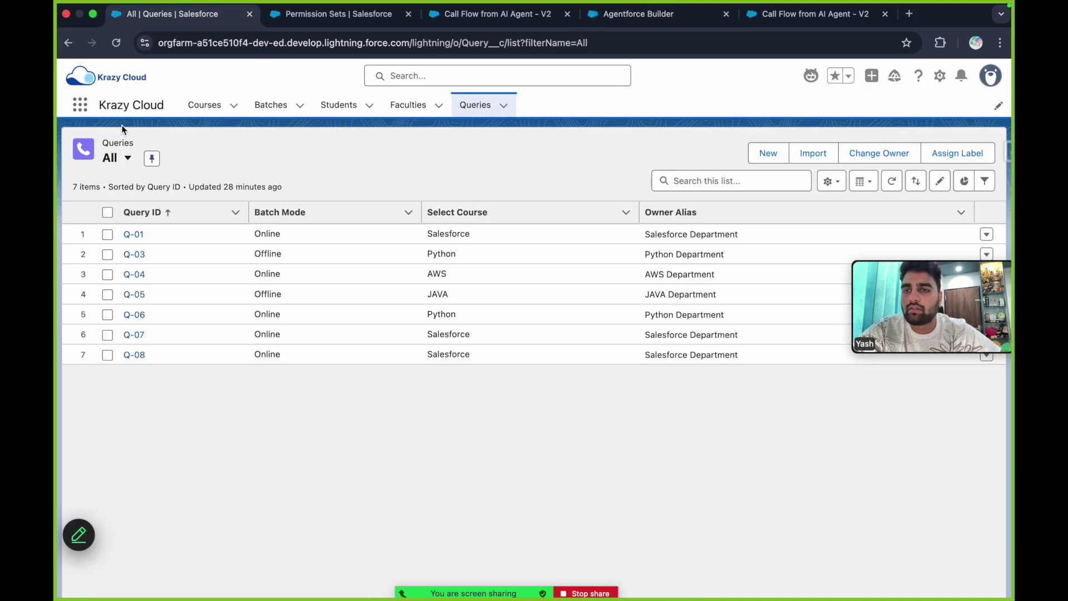
pyautogui.click(85, 108)
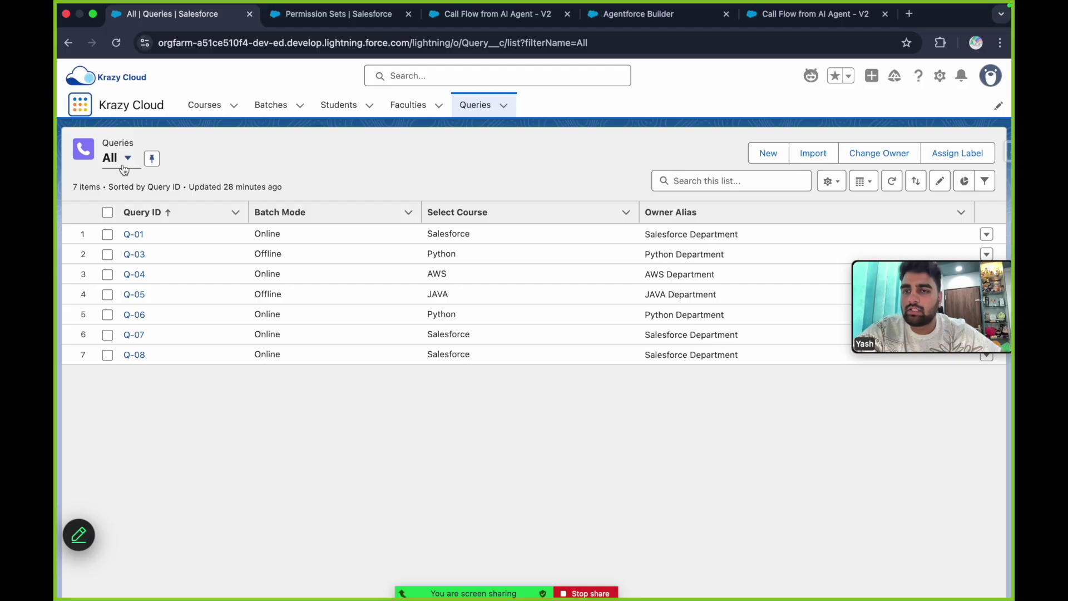
pyautogui.write('account')
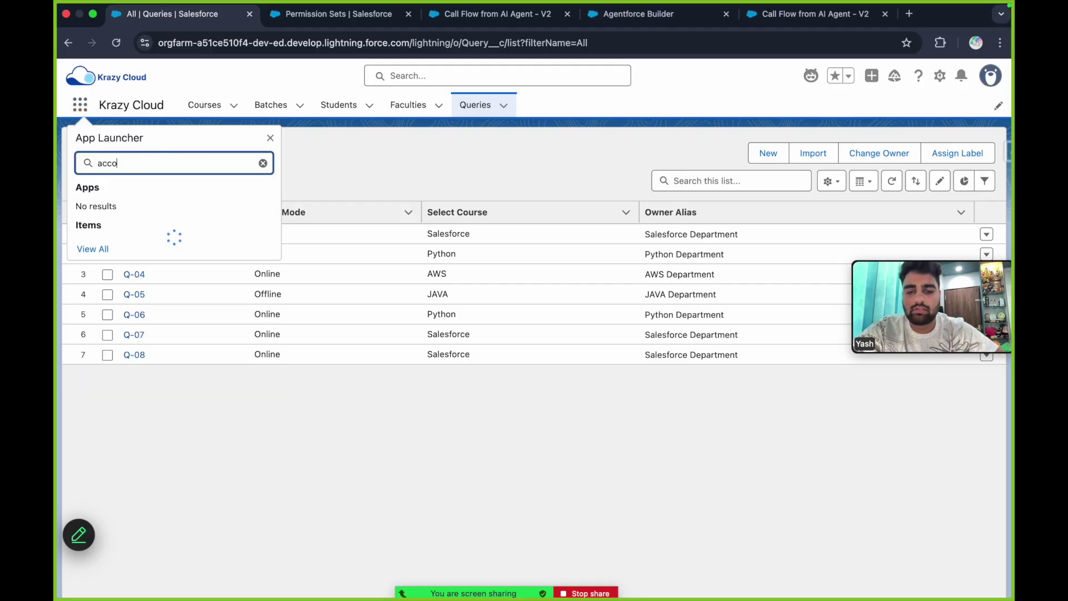
pyautogui.click(103, 266)
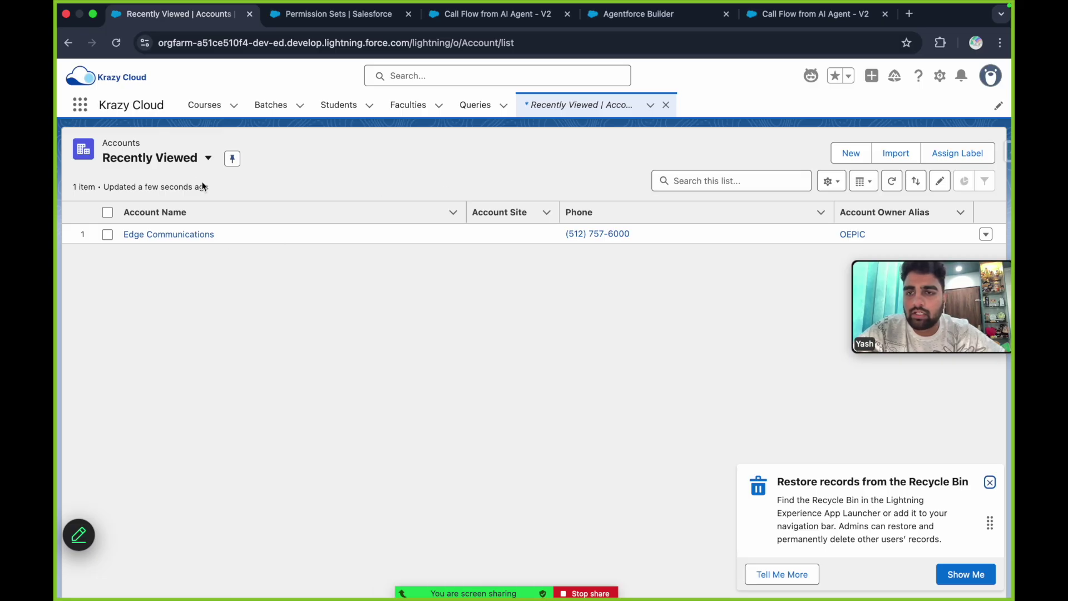
pyautogui.click(192, 159)
pyautogui.click(162, 289)
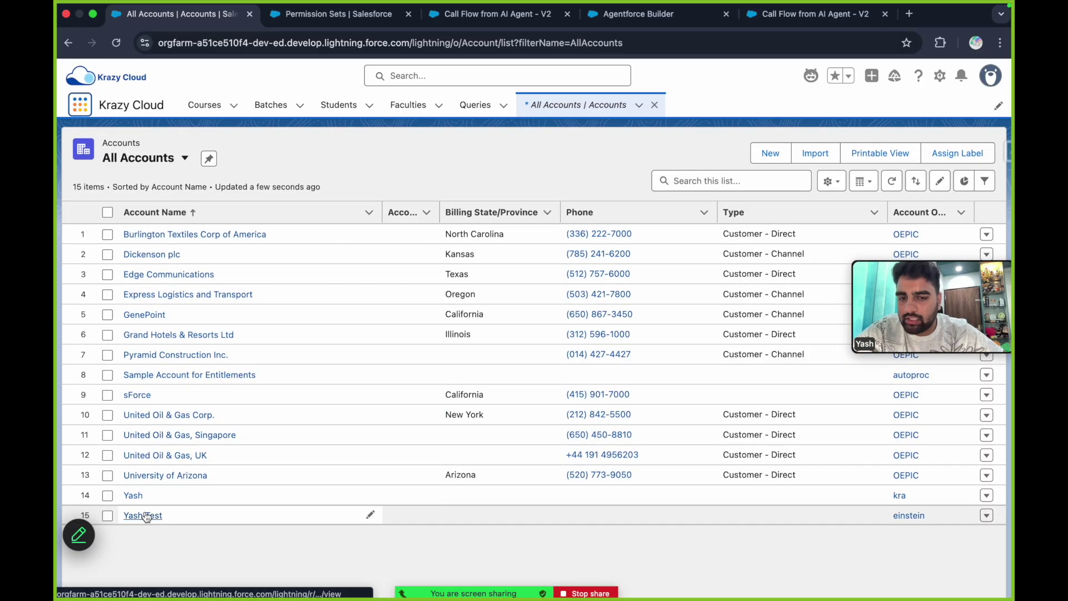
# Open the test account created by the agent and review its owner and created-by fields in the record details.
pyautogui.click(146, 515)
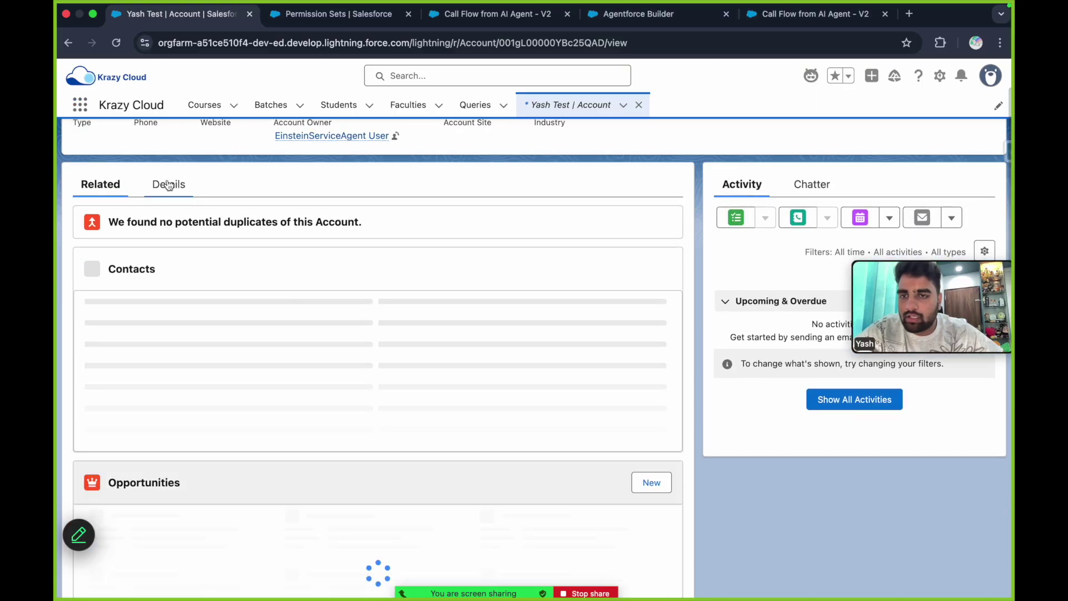
pyautogui.click(168, 182)
pyautogui.scroll(-5, 401, 226)
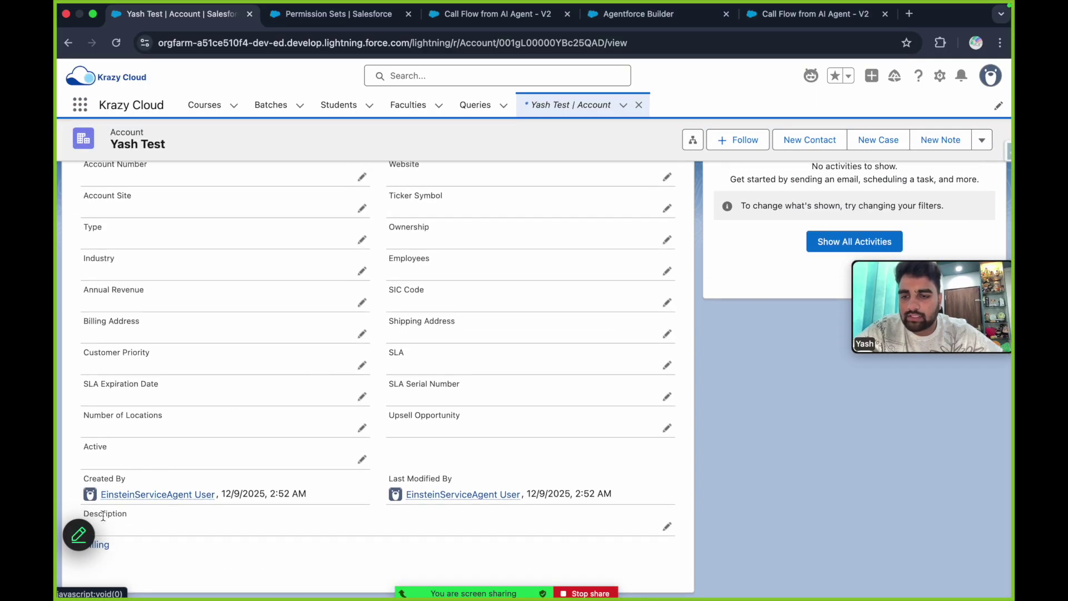
pyautogui.scroll(5, 249, 393)
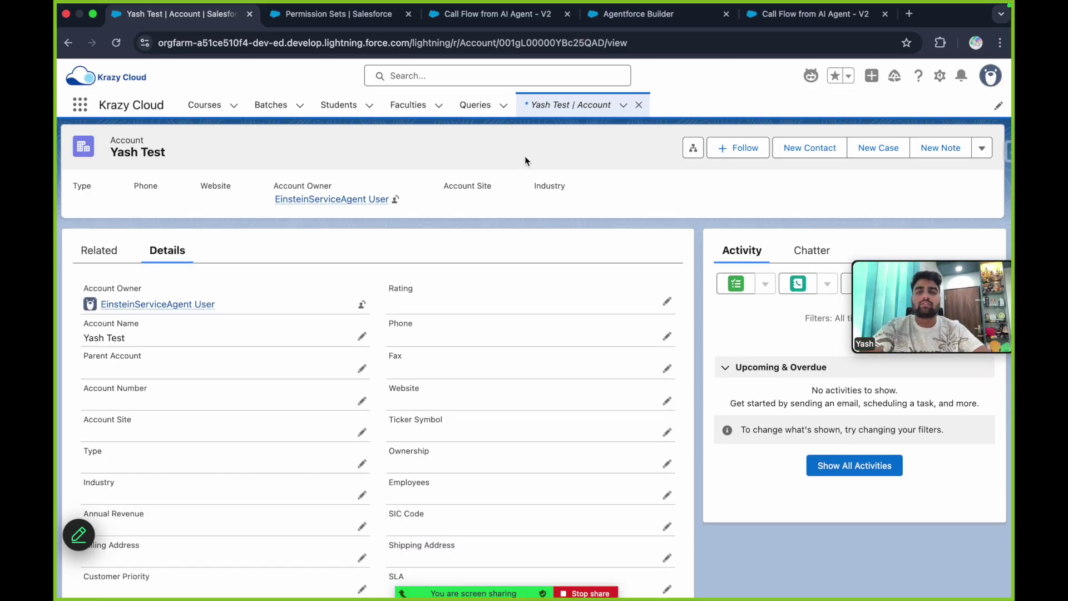
# Restart the agent's preview session with the Account Creation topic details closed, and return to the Call Flow from AI Agent flow.
pyautogui.click(606, 16)
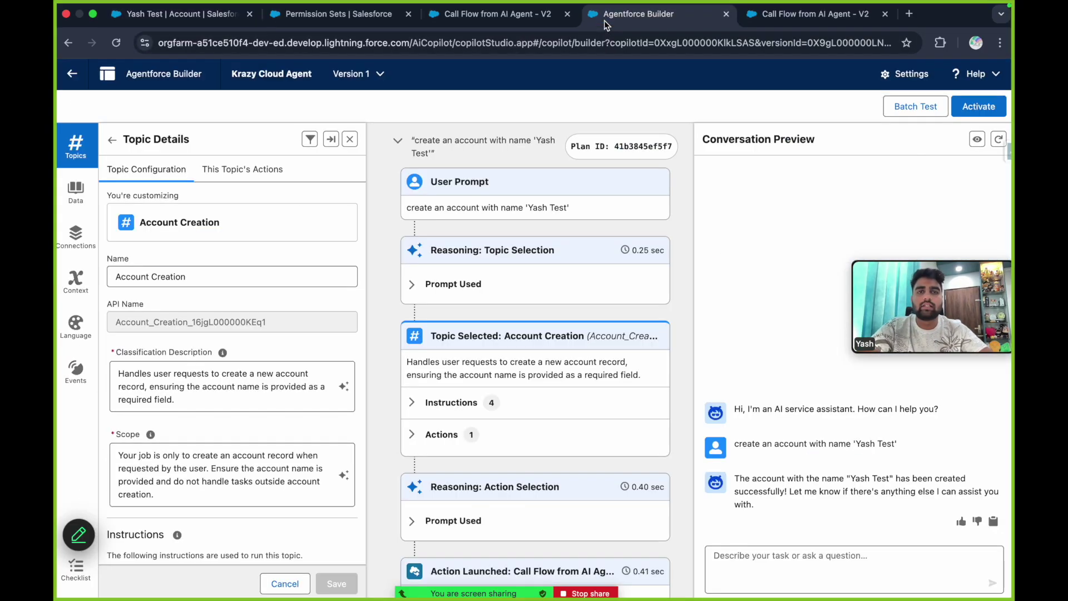
pyautogui.click(998, 139)
pyautogui.click(350, 140)
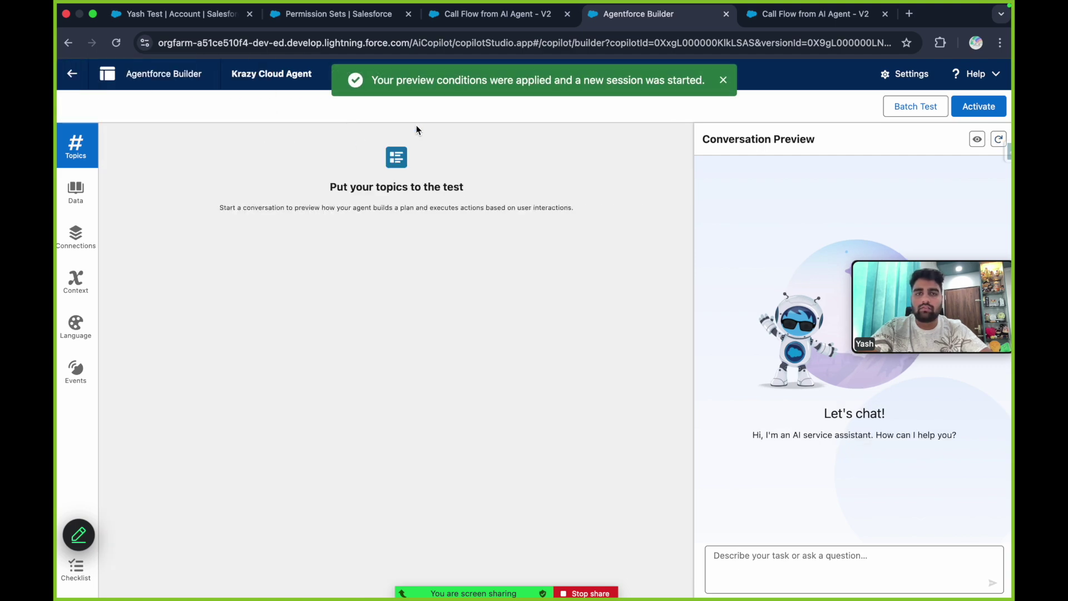
pyautogui.click(789, 19)
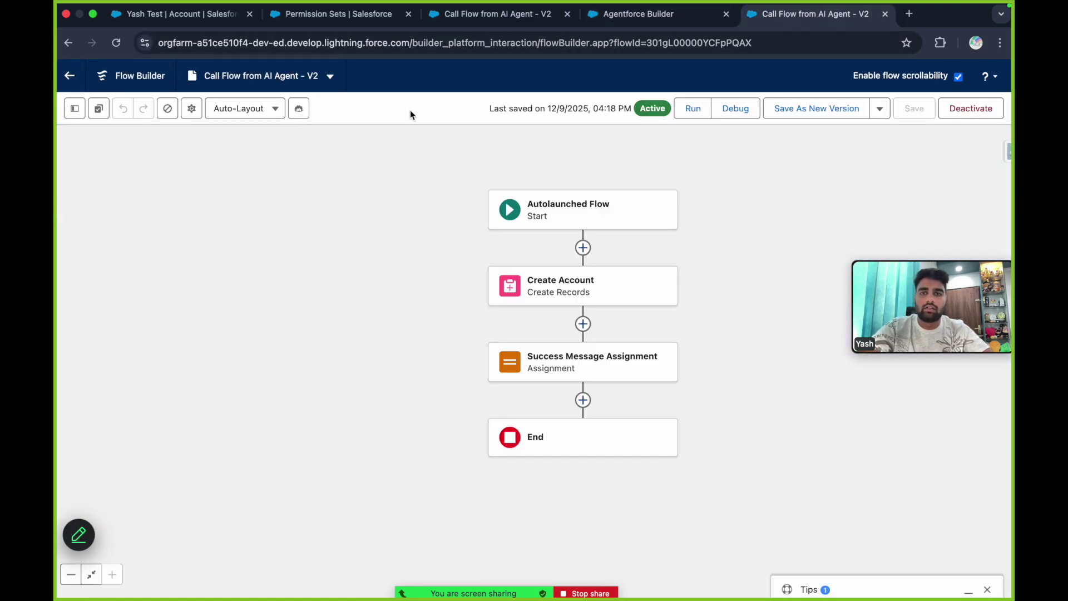